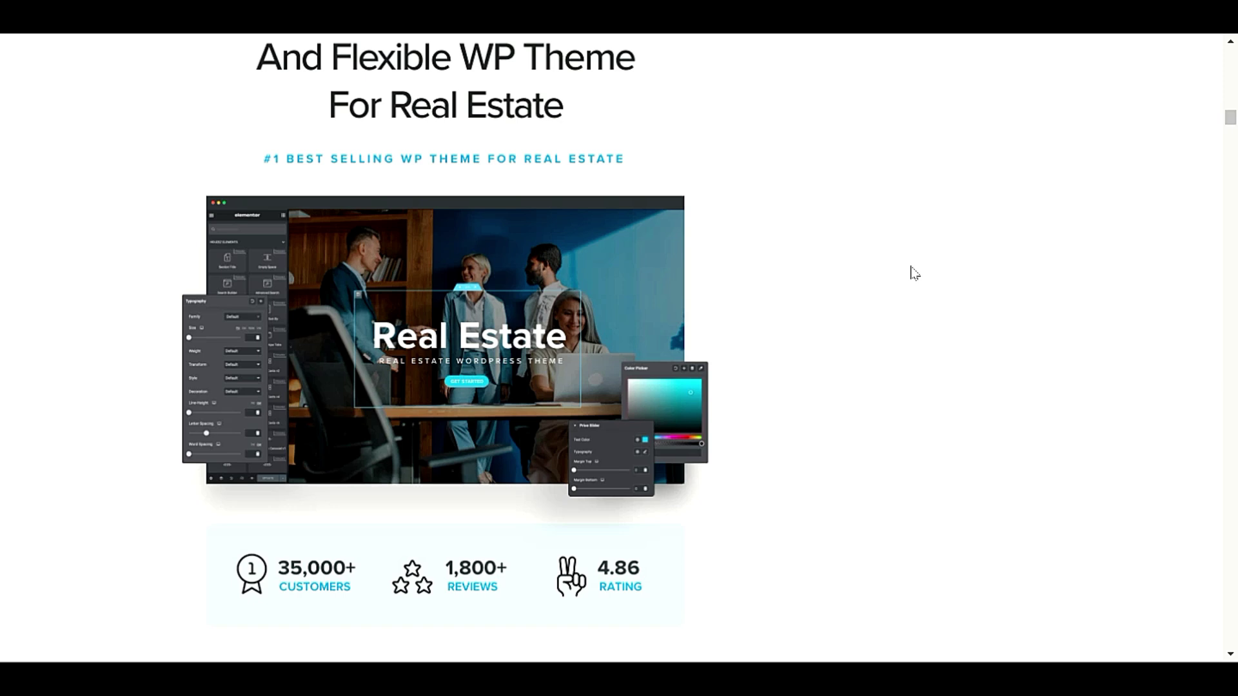
# Step: Scroll through the Houzez ThemeForest sales page's feature list and pre-built demo thumbnails
pyautogui.scroll(-8, 889, 307)
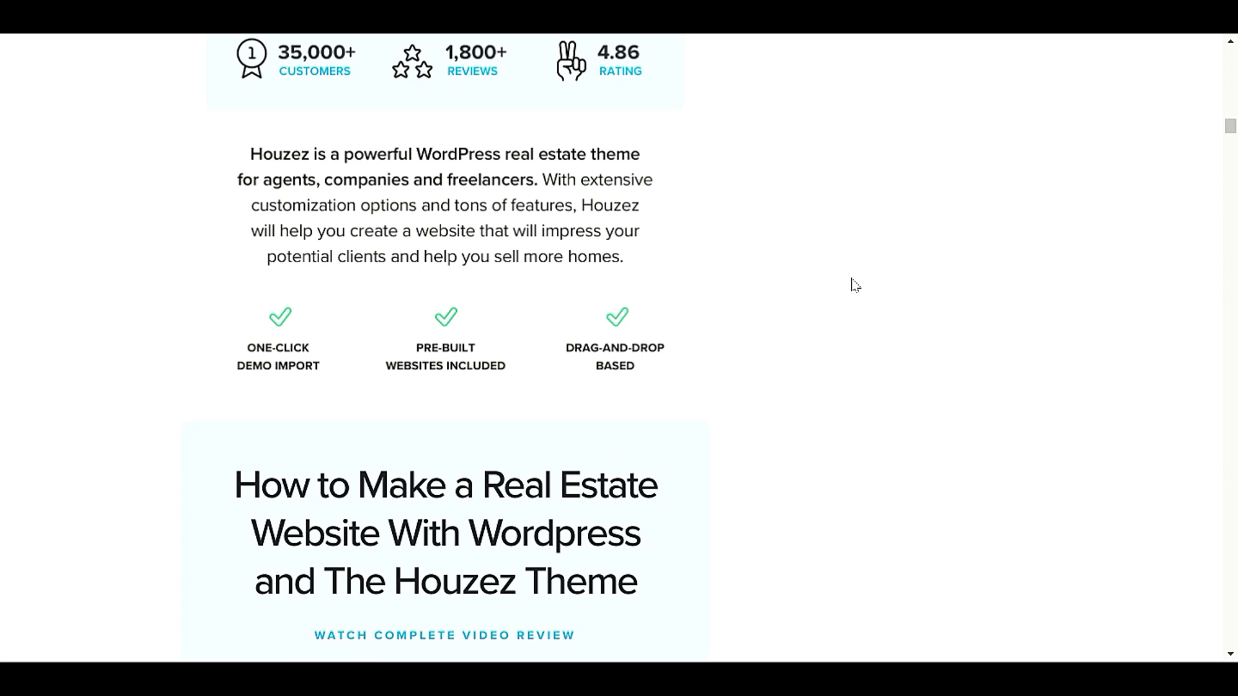
pyautogui.scroll(-7, 851, 290)
pyautogui.scroll(2, 850, 300)
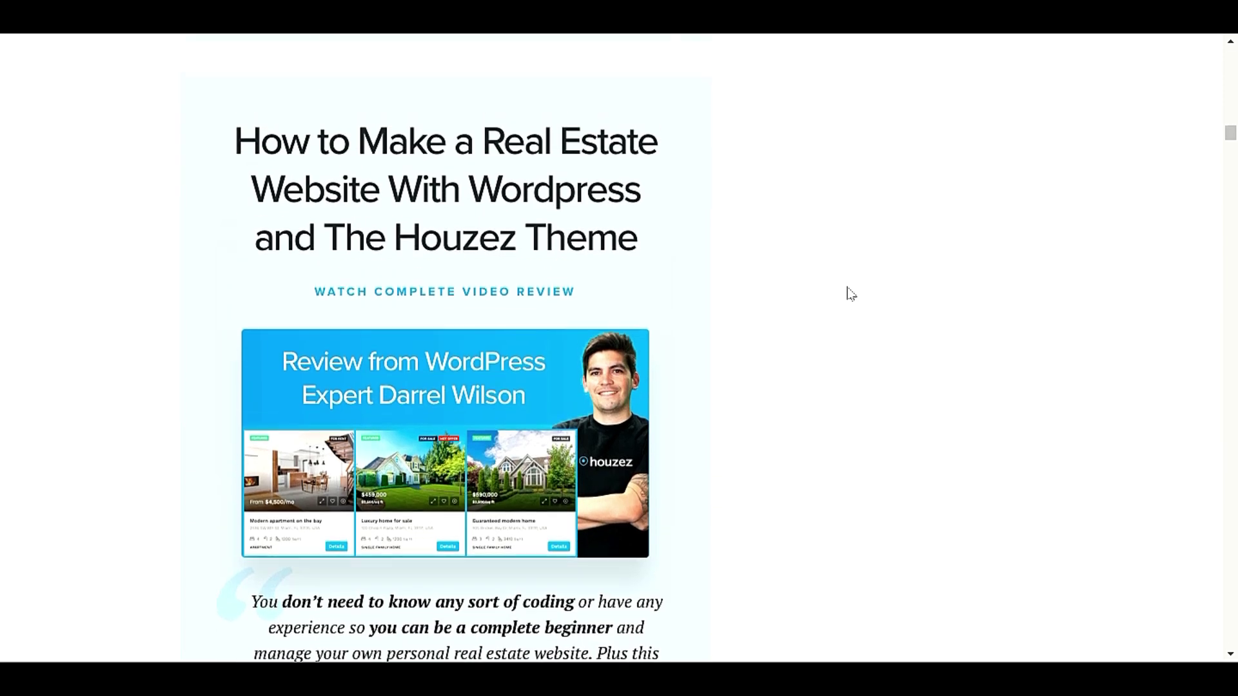
pyautogui.scroll(-9, 849, 297)
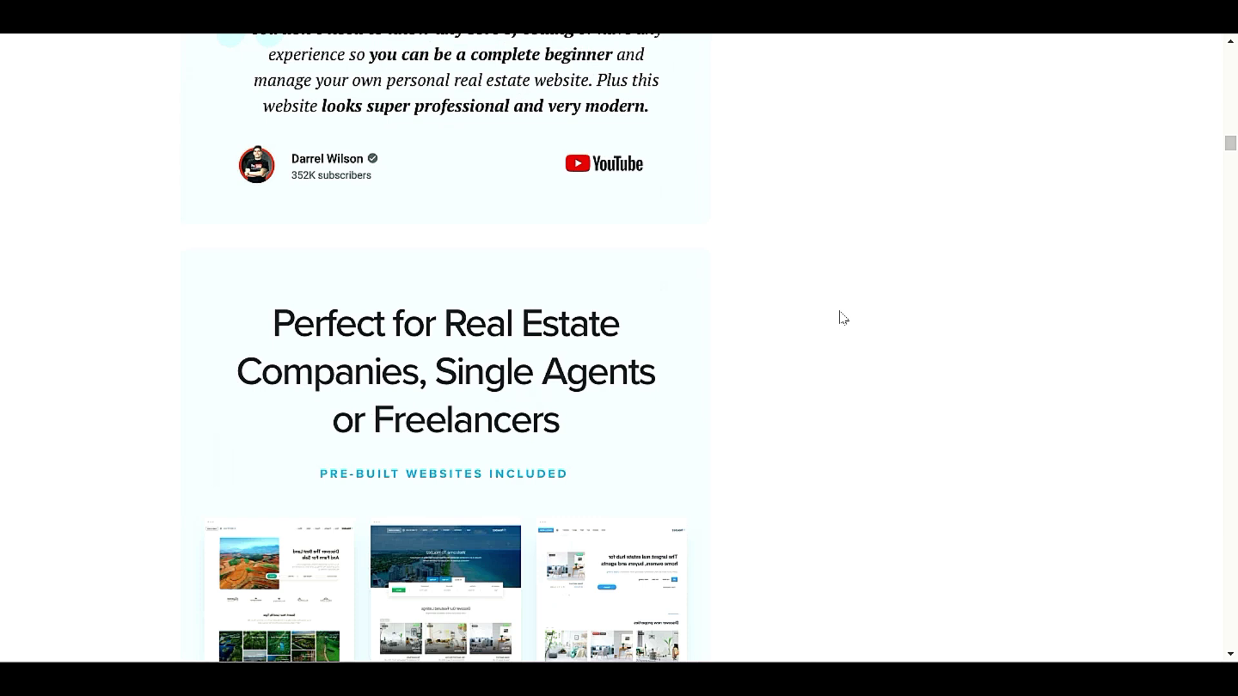
pyautogui.scroll(-8, 842, 319)
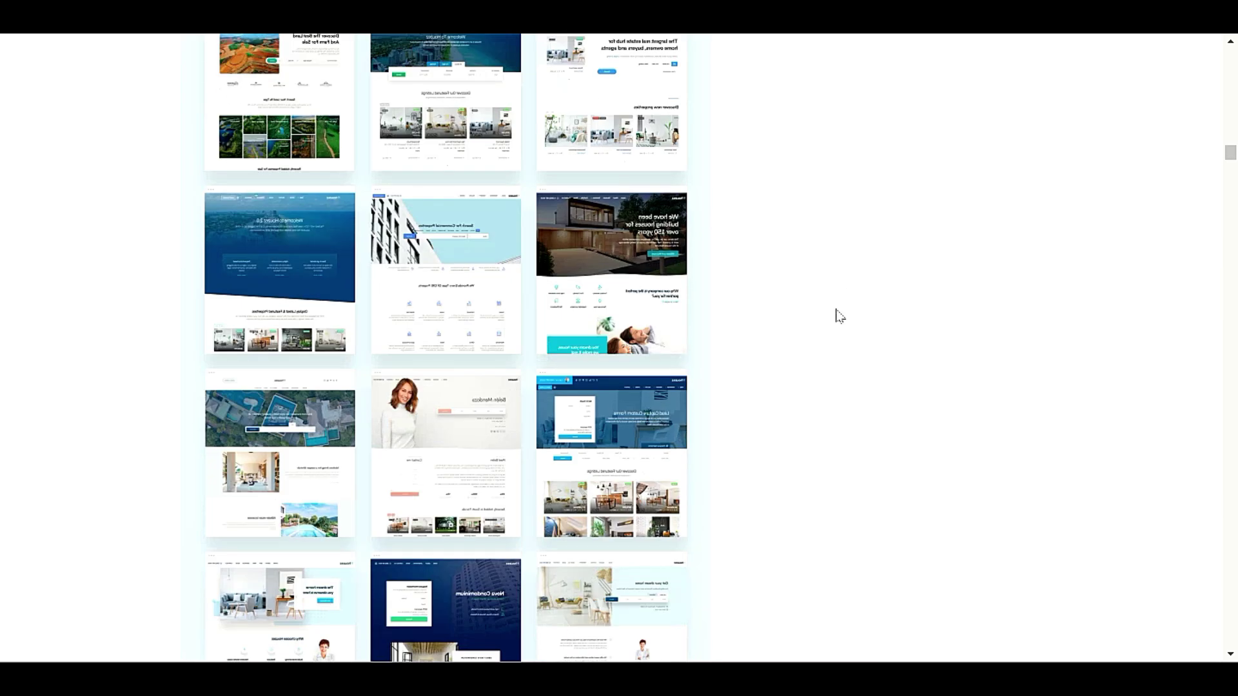
pyautogui.scroll(-4, 839, 316)
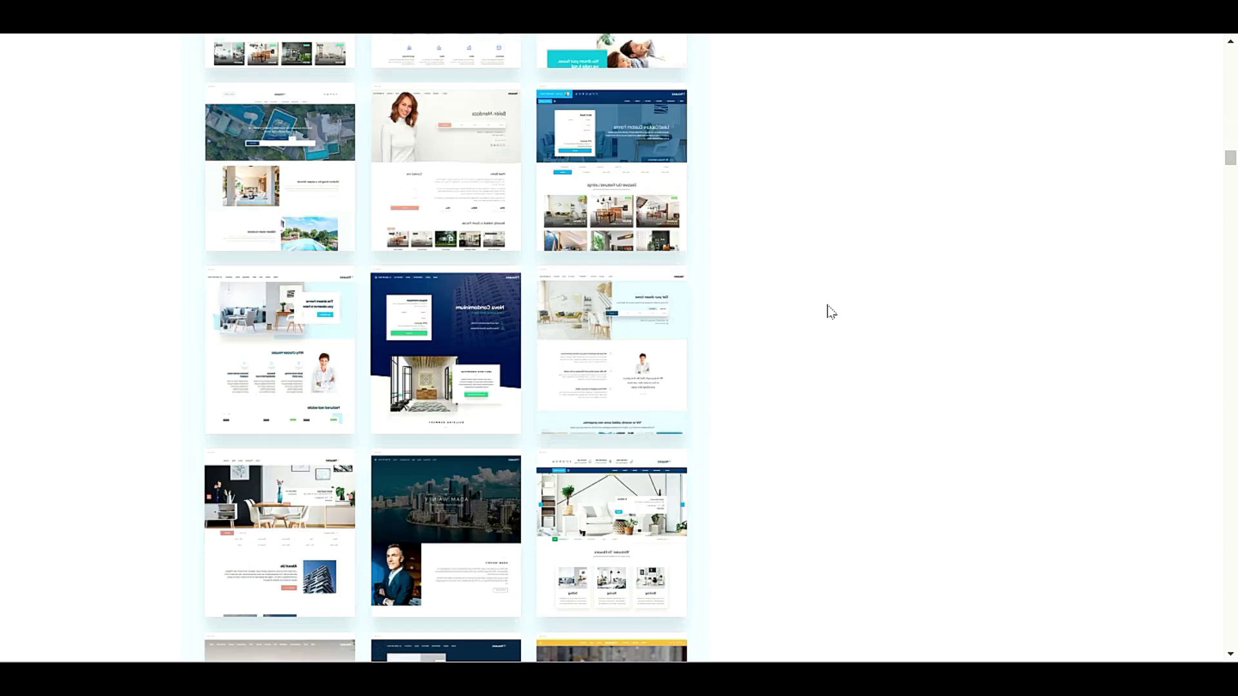
pyautogui.scroll(-4, 832, 312)
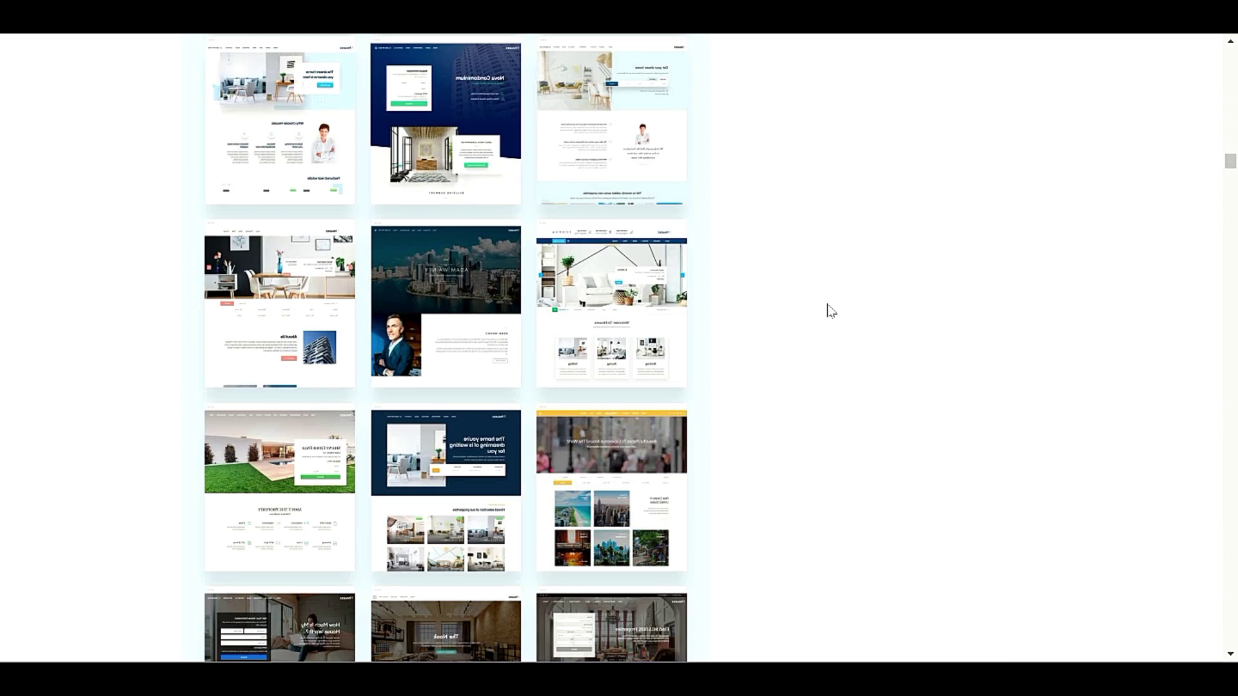
pyautogui.scroll(-8, 816, 304)
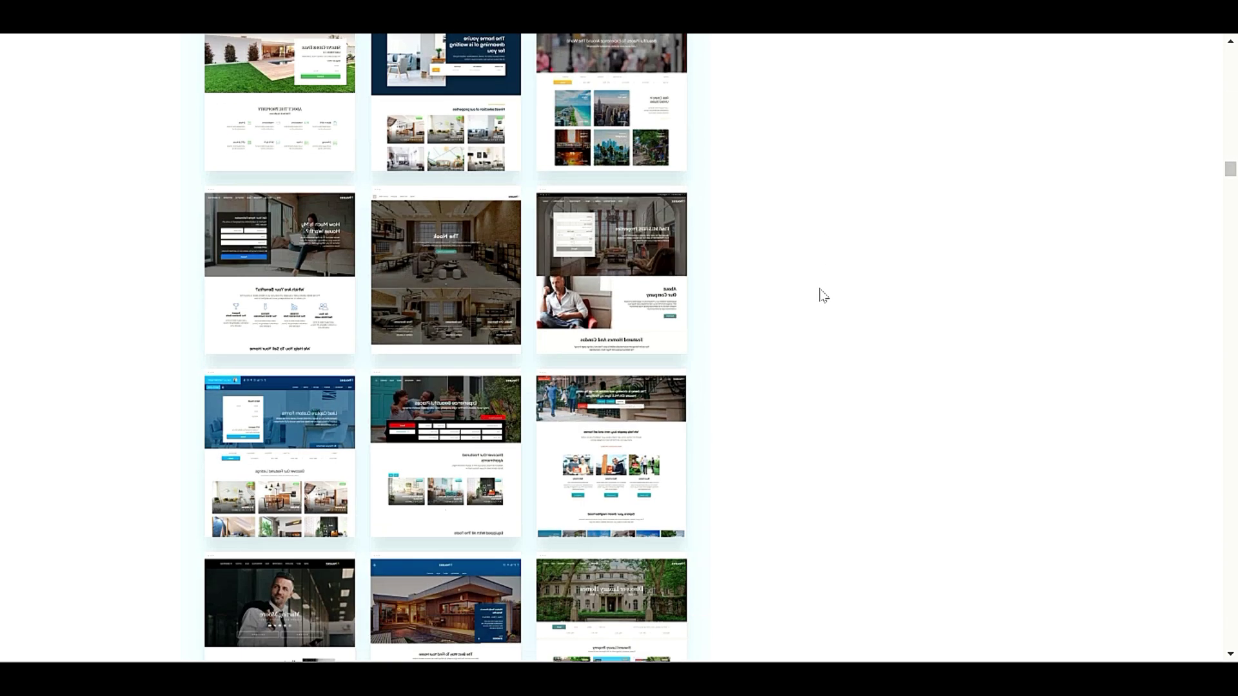
pyautogui.scroll(-3, 823, 295)
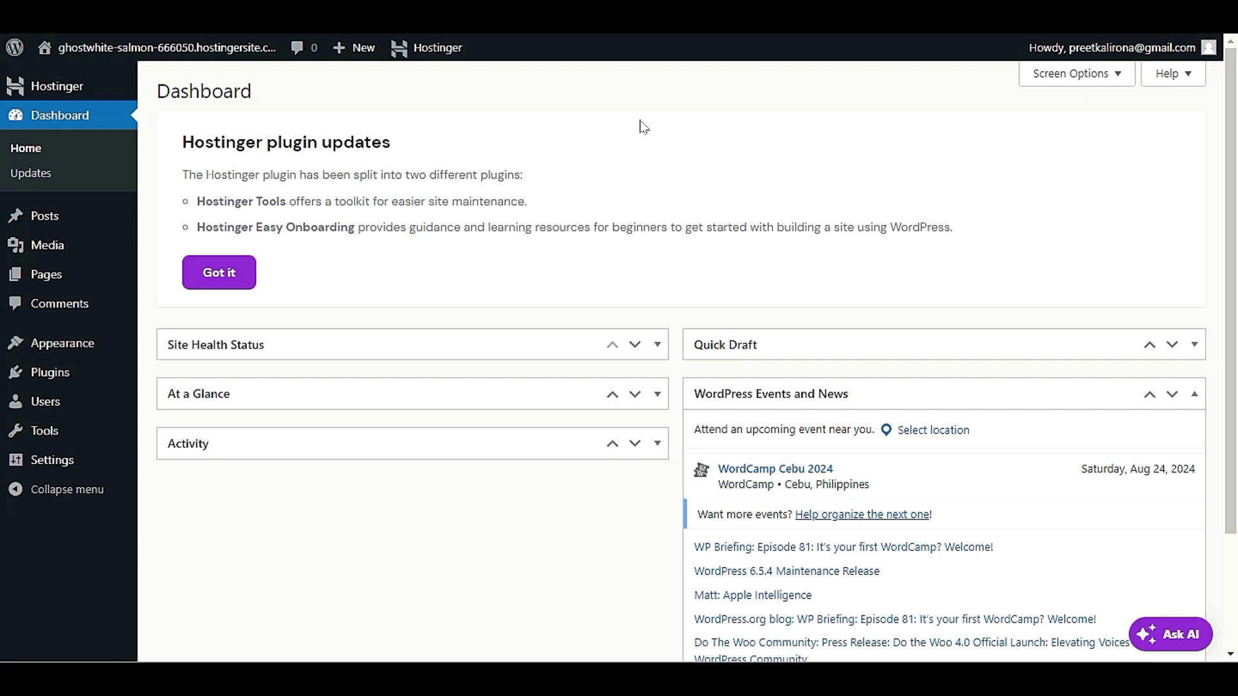
# Step: Set the site's permalink structure to Post name and save the change
pyautogui.moveTo(27, 474)
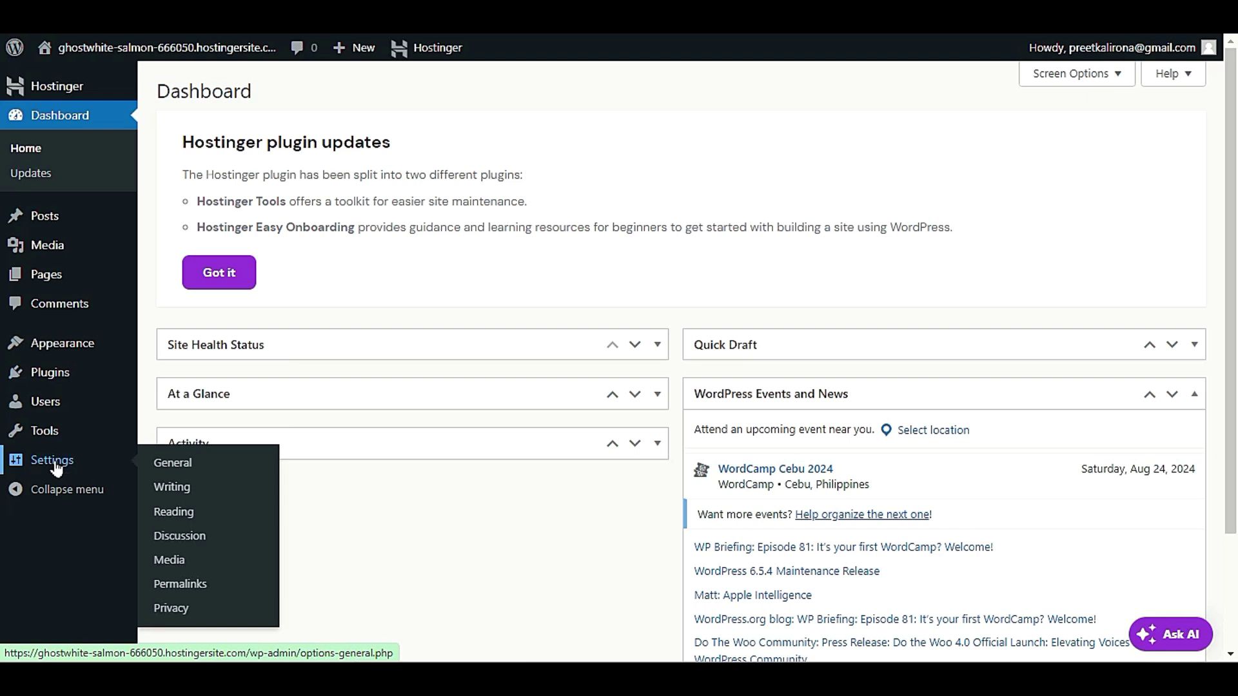
pyautogui.click(180, 584)
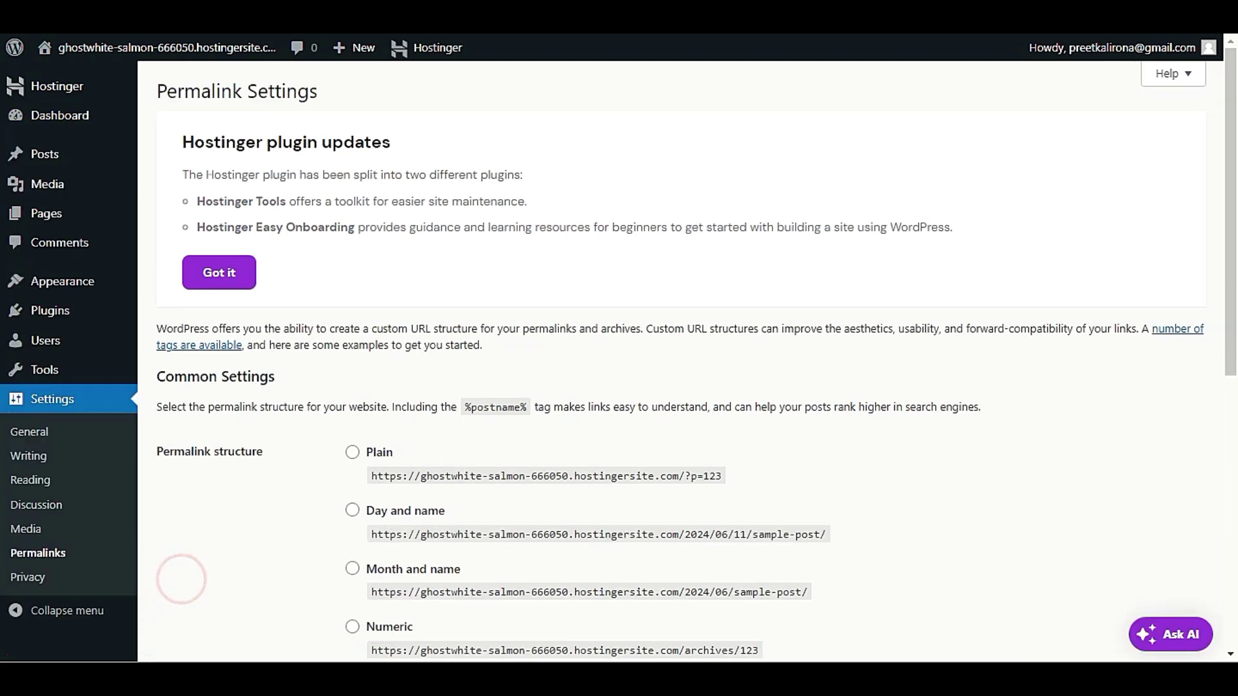
pyautogui.scroll(-4, 297, 548)
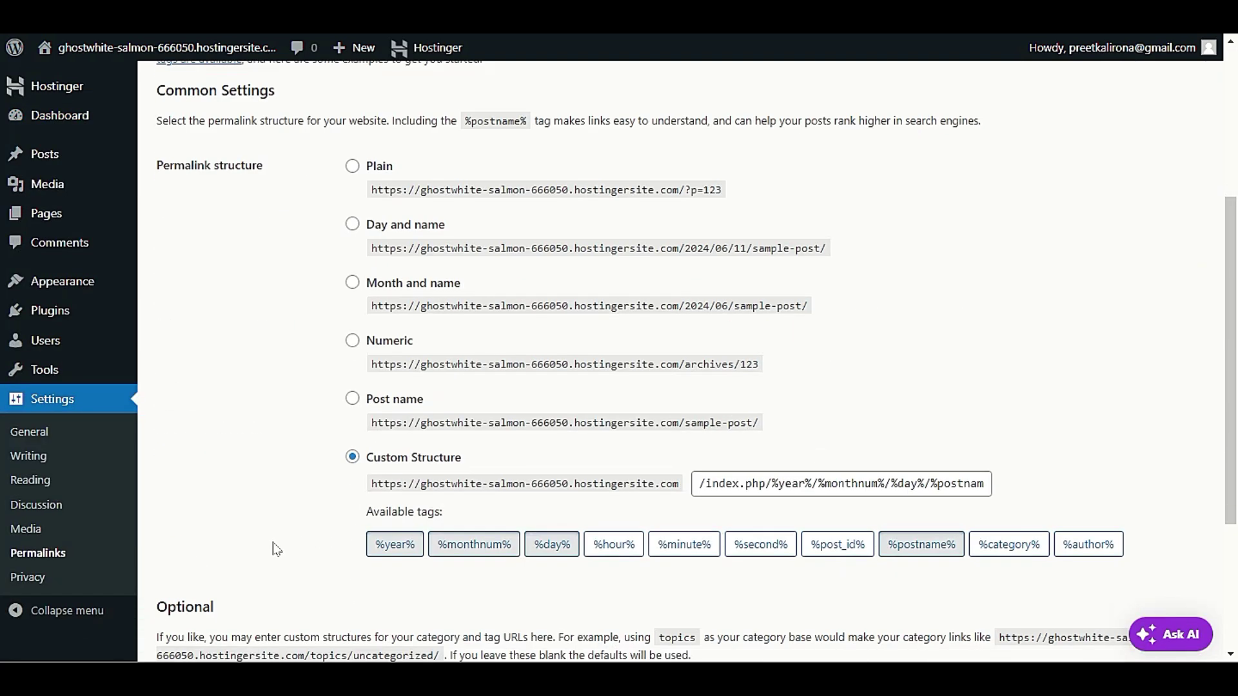
pyautogui.click(353, 403)
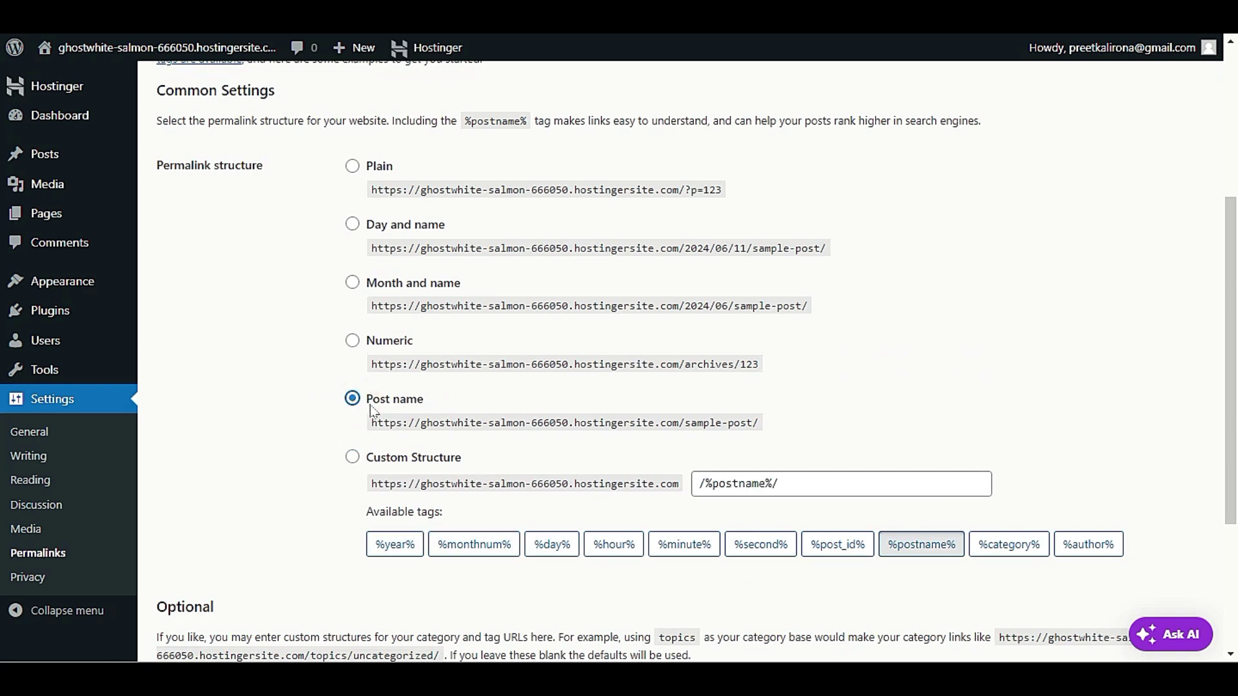
pyautogui.scroll(-4, 309, 500)
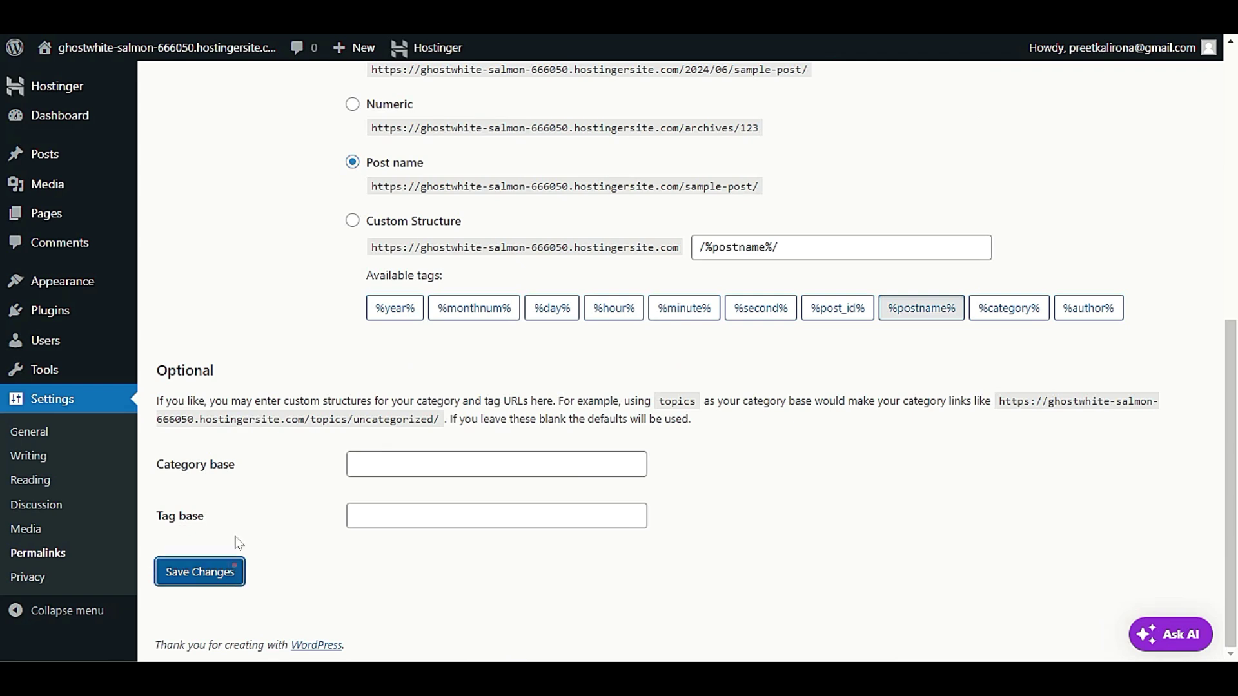
pyautogui.click(234, 565)
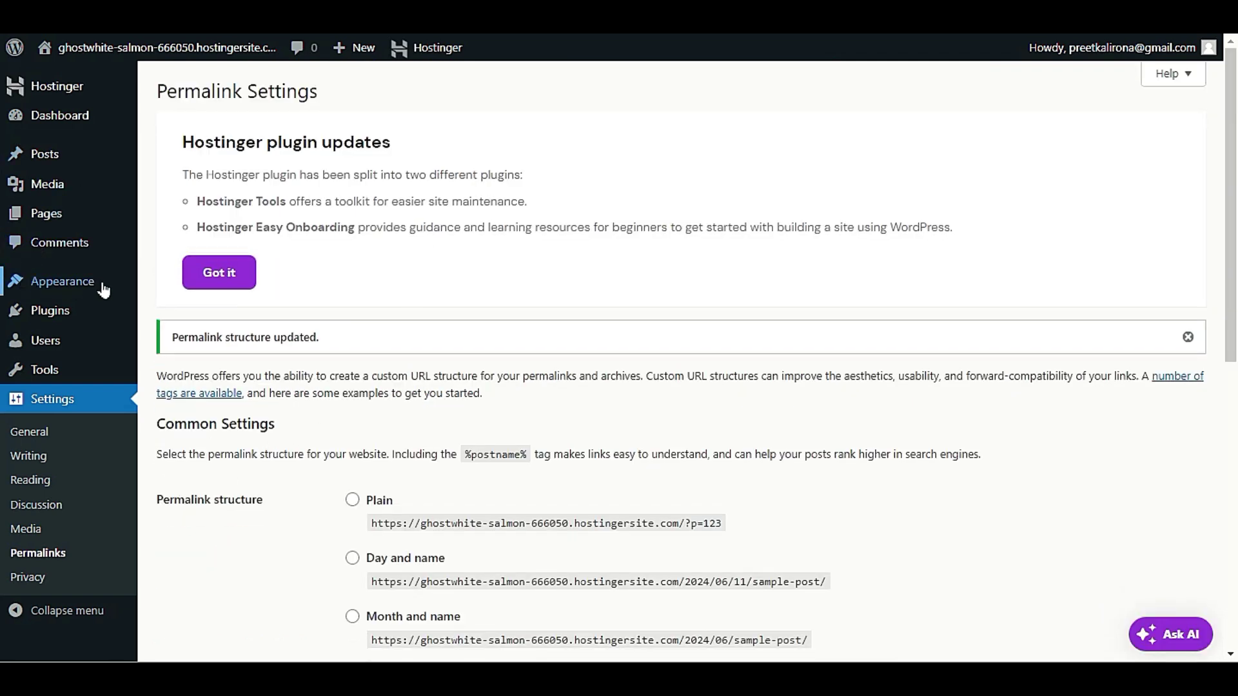
# Step: From the installed Themes page, bring up the Add Themes upload form
pyautogui.moveTo(101, 287)
pyautogui.click(158, 284)
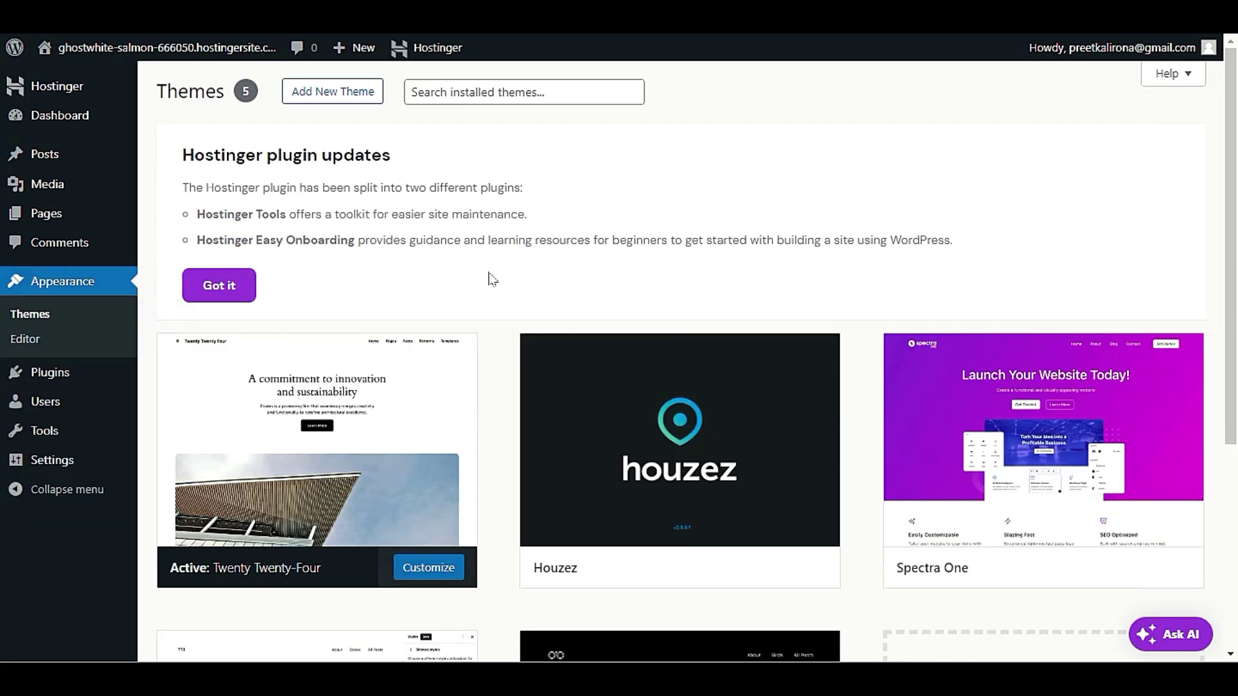
pyautogui.scroll(-4, 492, 279)
pyautogui.scroll(4, 500, 487)
pyautogui.moveTo(698, 448)
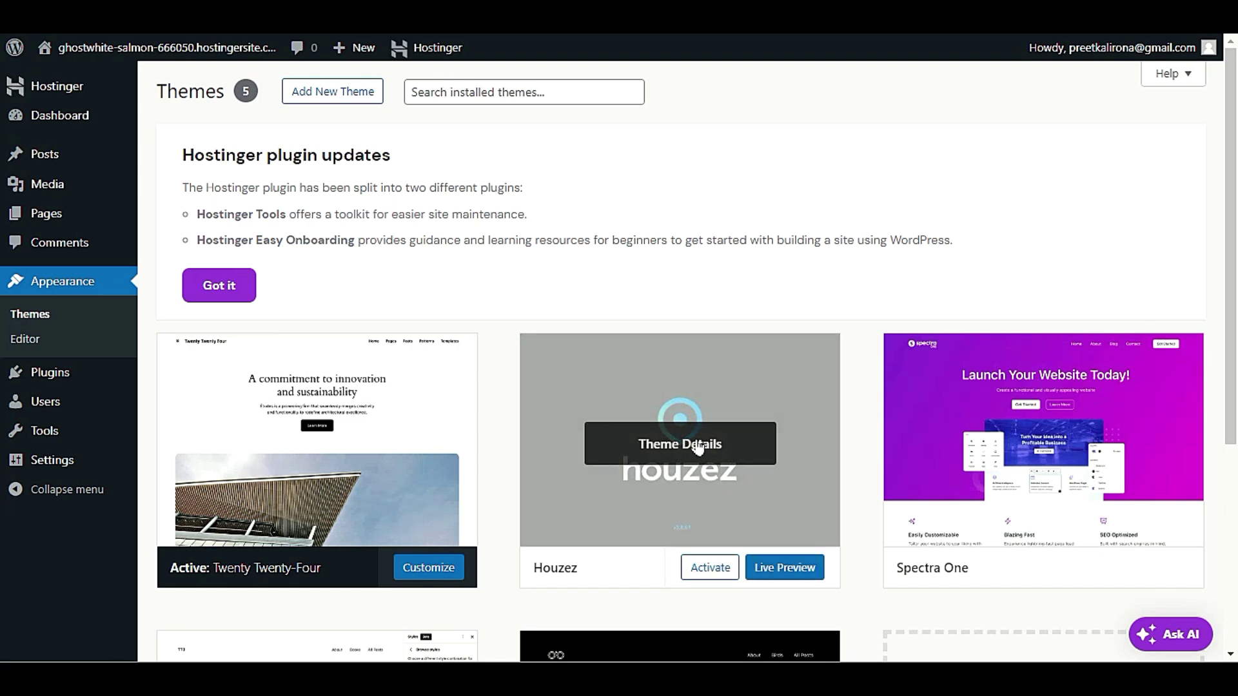
pyautogui.click(331, 90)
pyautogui.click(311, 96)
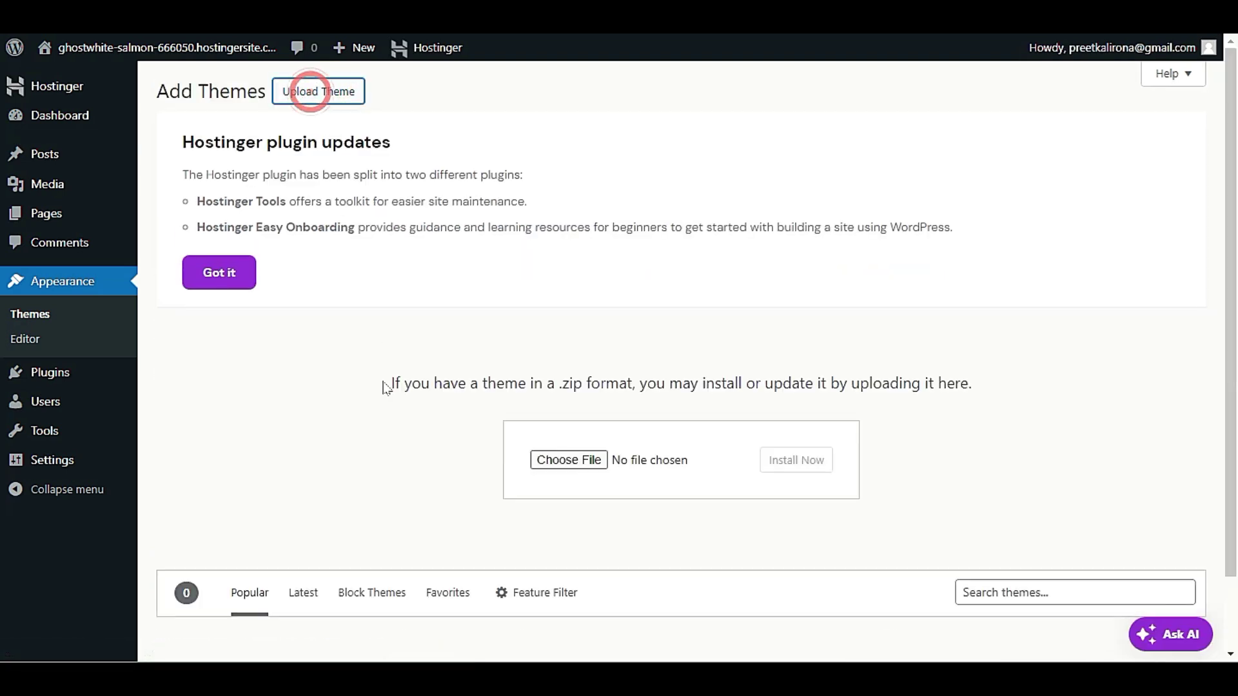
# Step: Choose houzez_v2.8.6.1.zip from the themes folder as the theme file to upload
pyautogui.click(588, 462)
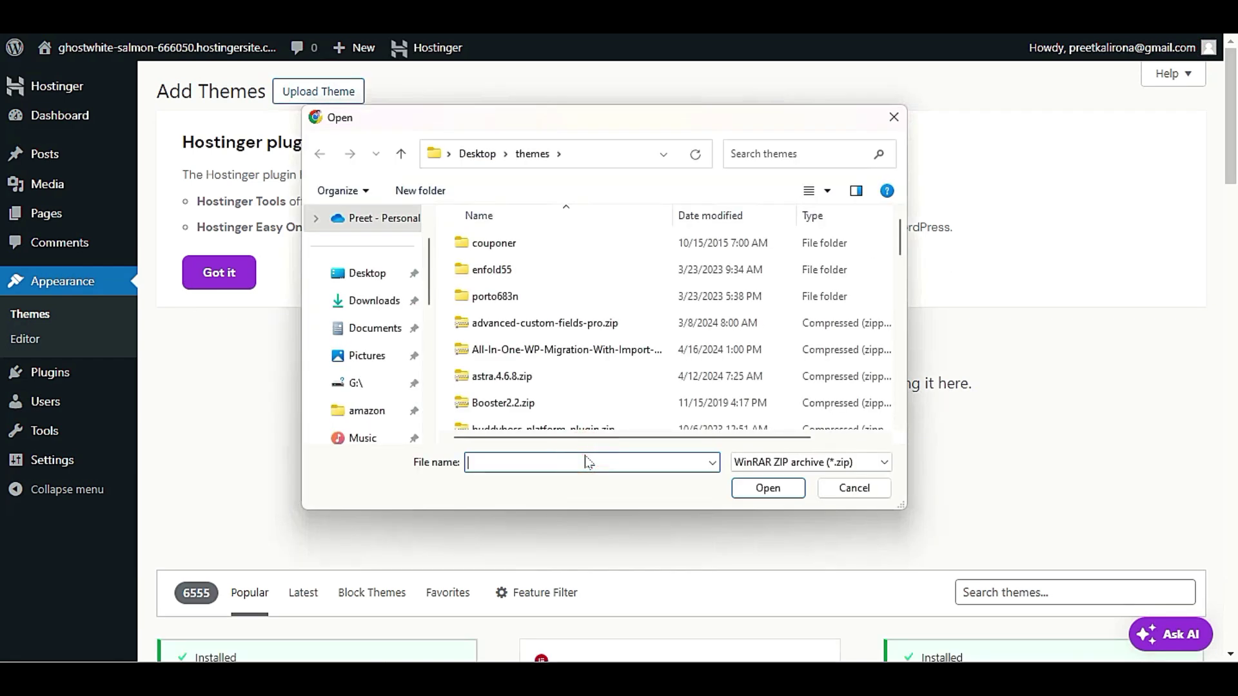
pyautogui.scroll(-1, 567, 284)
pyautogui.scroll(-3, 569, 285)
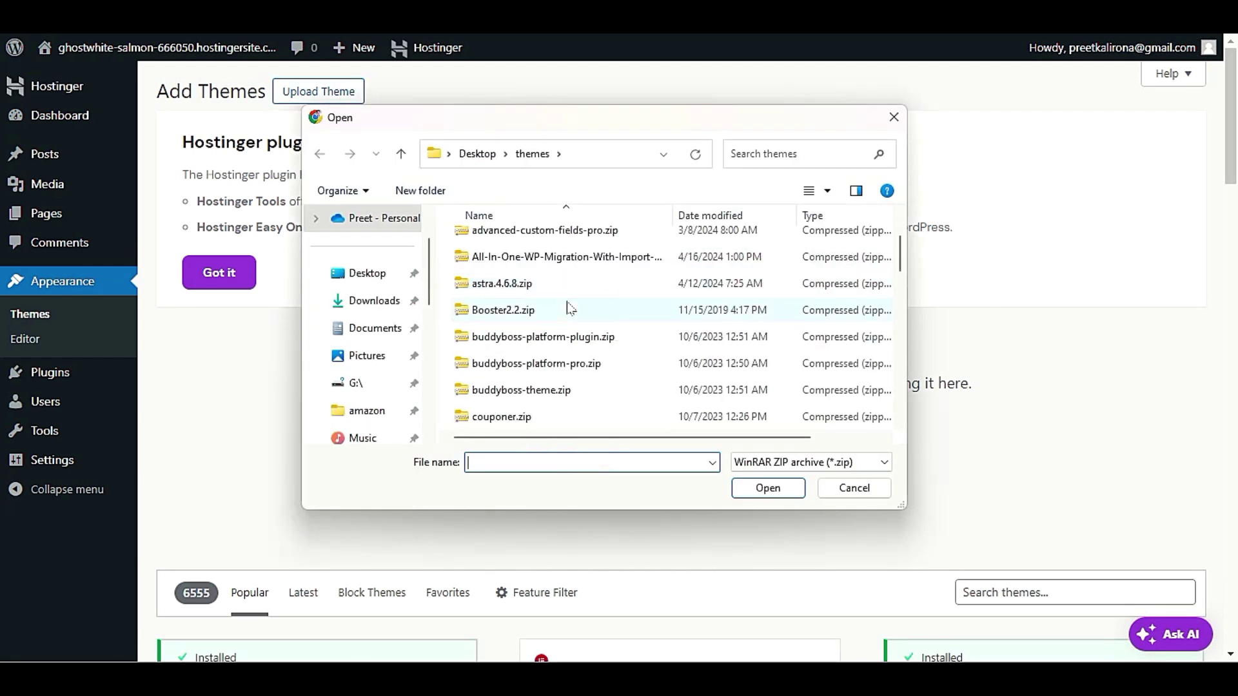
pyautogui.scroll(-4, 569, 326)
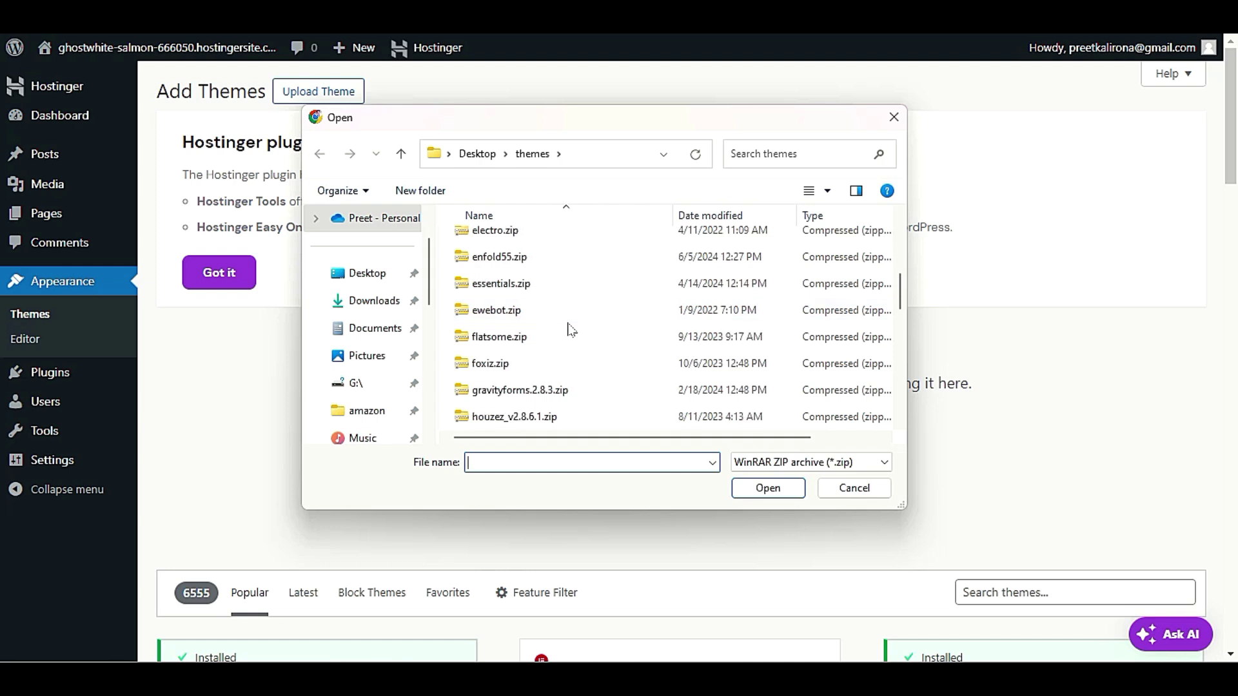
pyautogui.scroll(5, 570, 341)
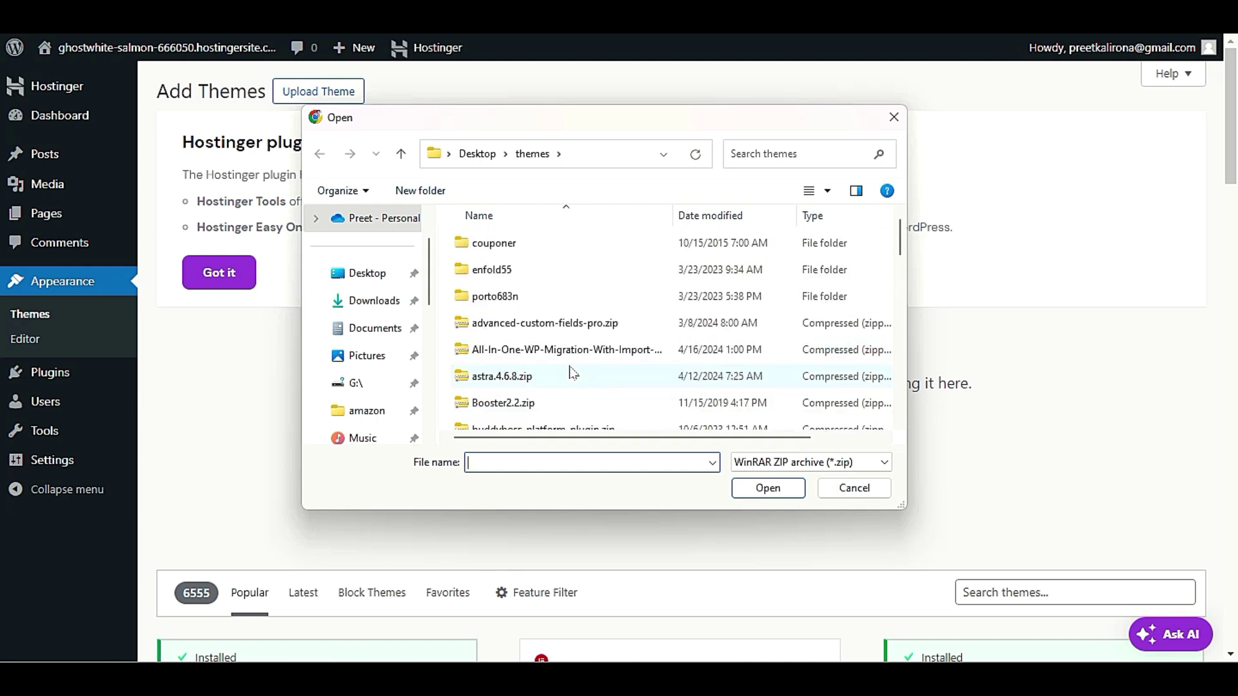
pyautogui.scroll(-5, 522, 400)
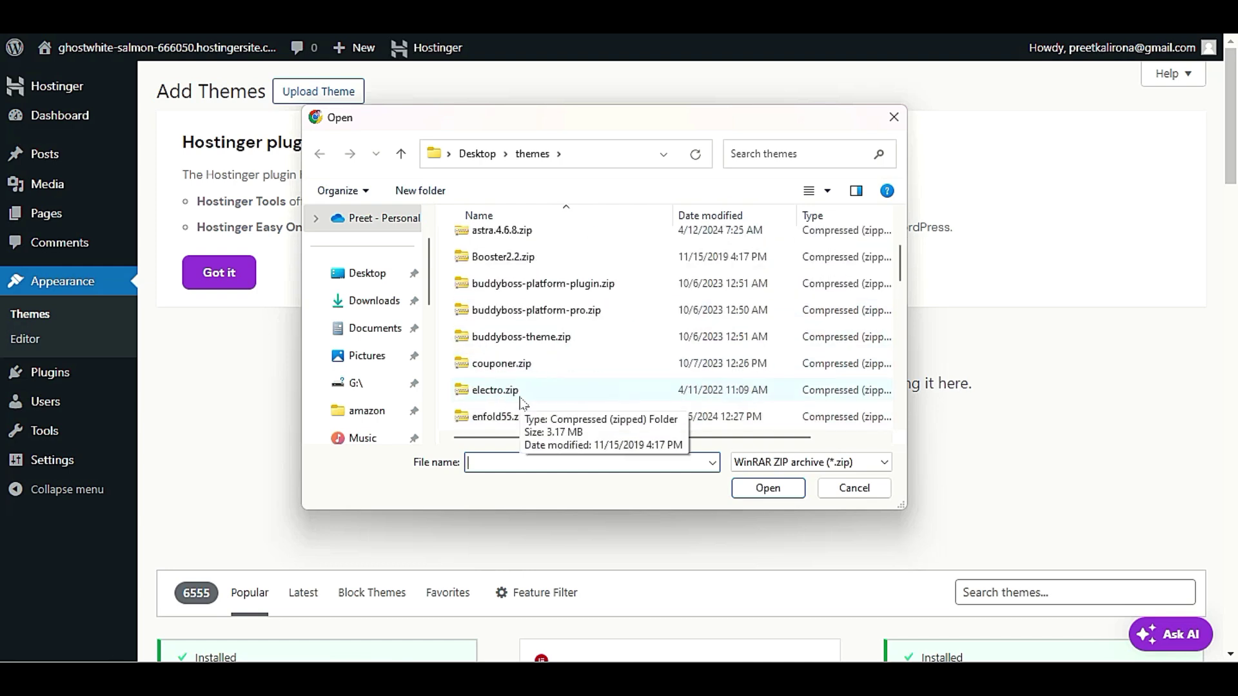
pyautogui.scroll(-1, 523, 403)
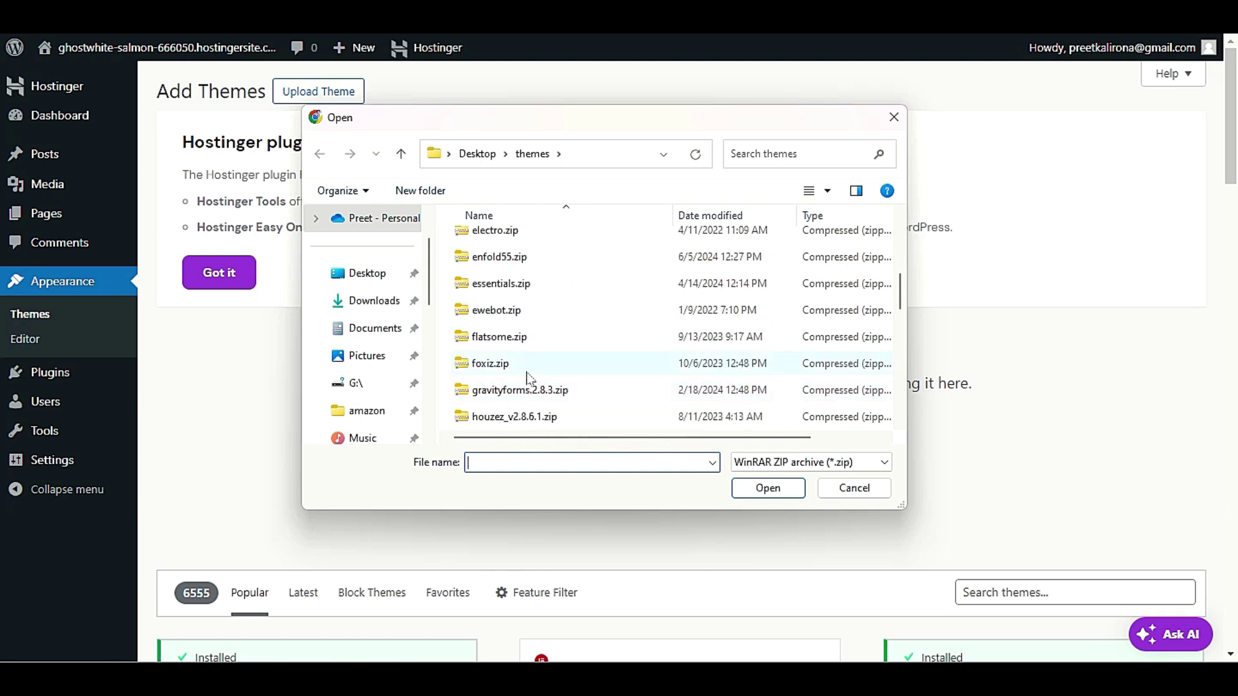
pyautogui.scroll(-1, 528, 383)
pyautogui.click(526, 363)
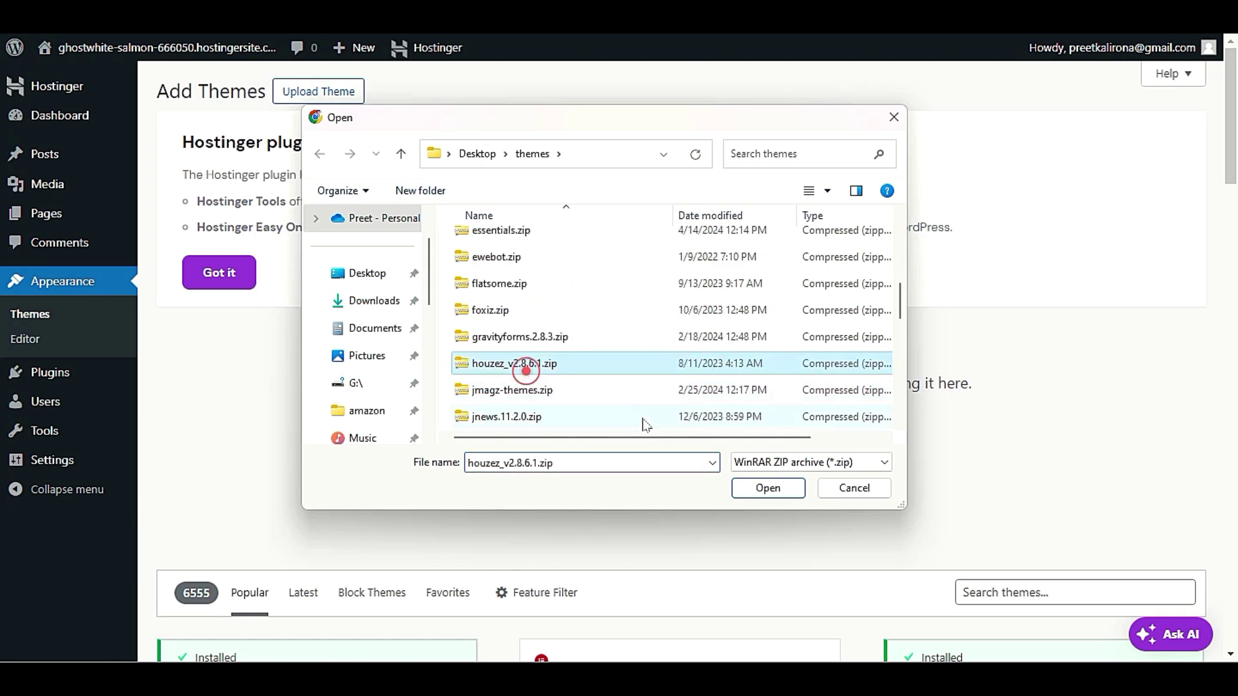
pyautogui.click(765, 488)
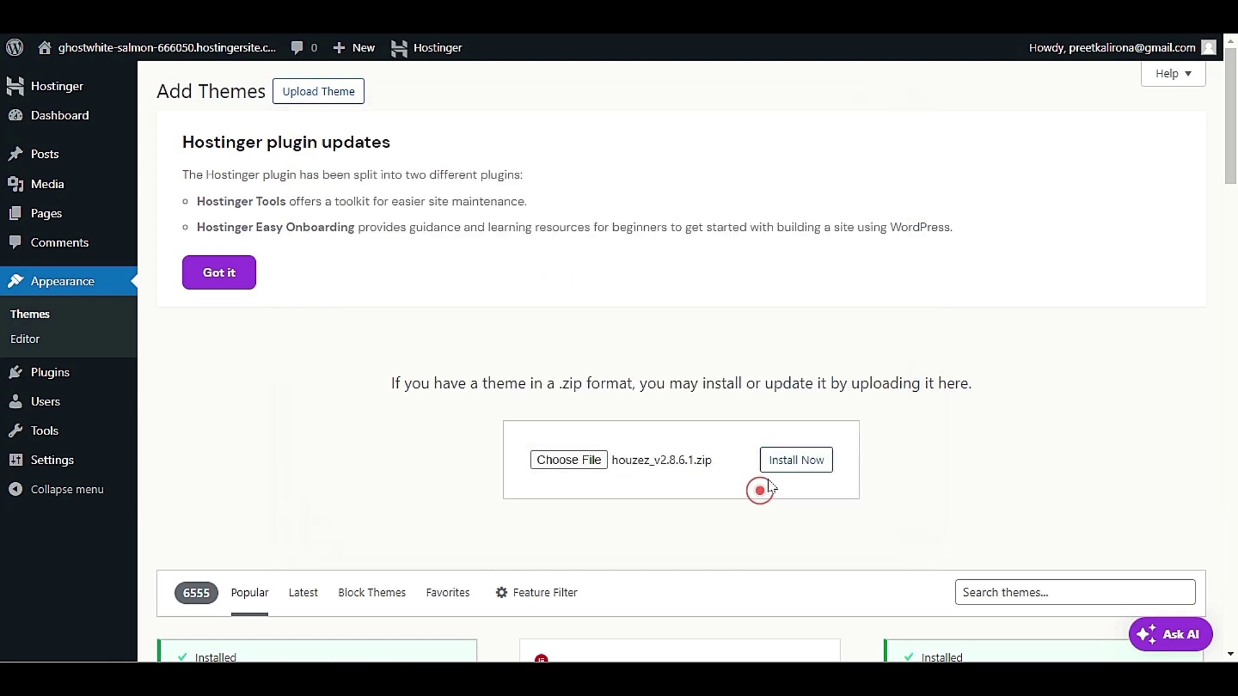
# Step: Install the Houzez 2.8.6.1 package, replacing the active installed copy with the upload
pyautogui.click(796, 462)
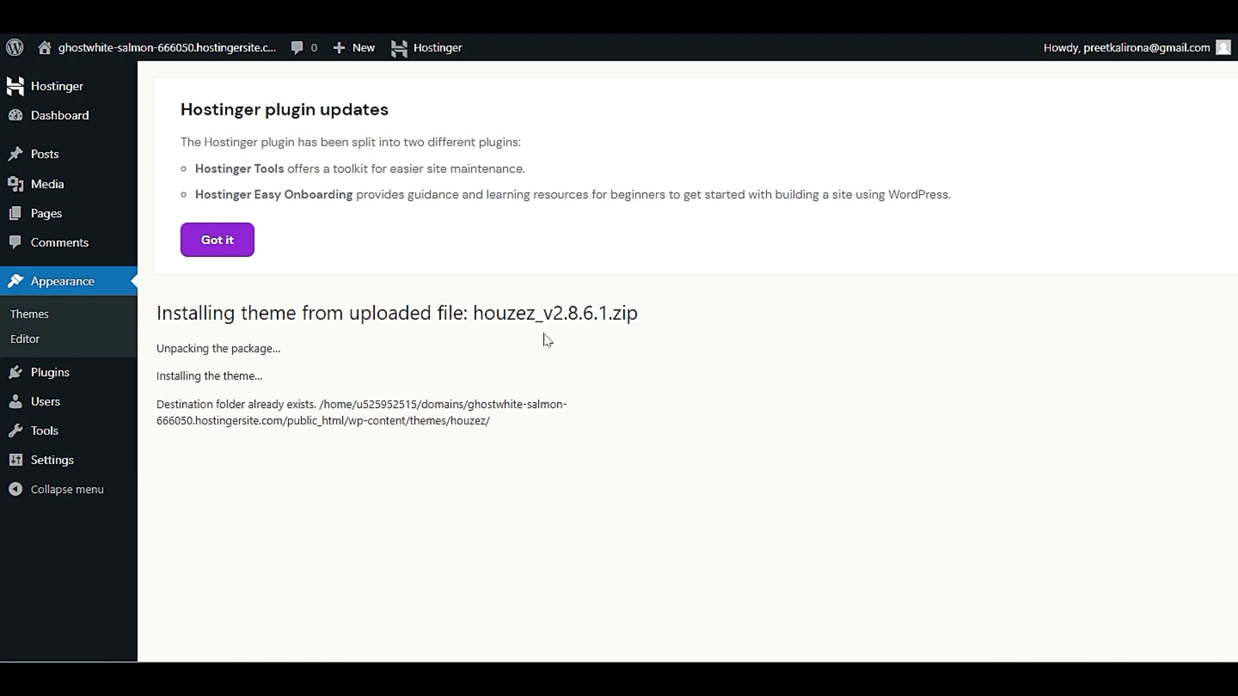
pyautogui.click(645, 311)
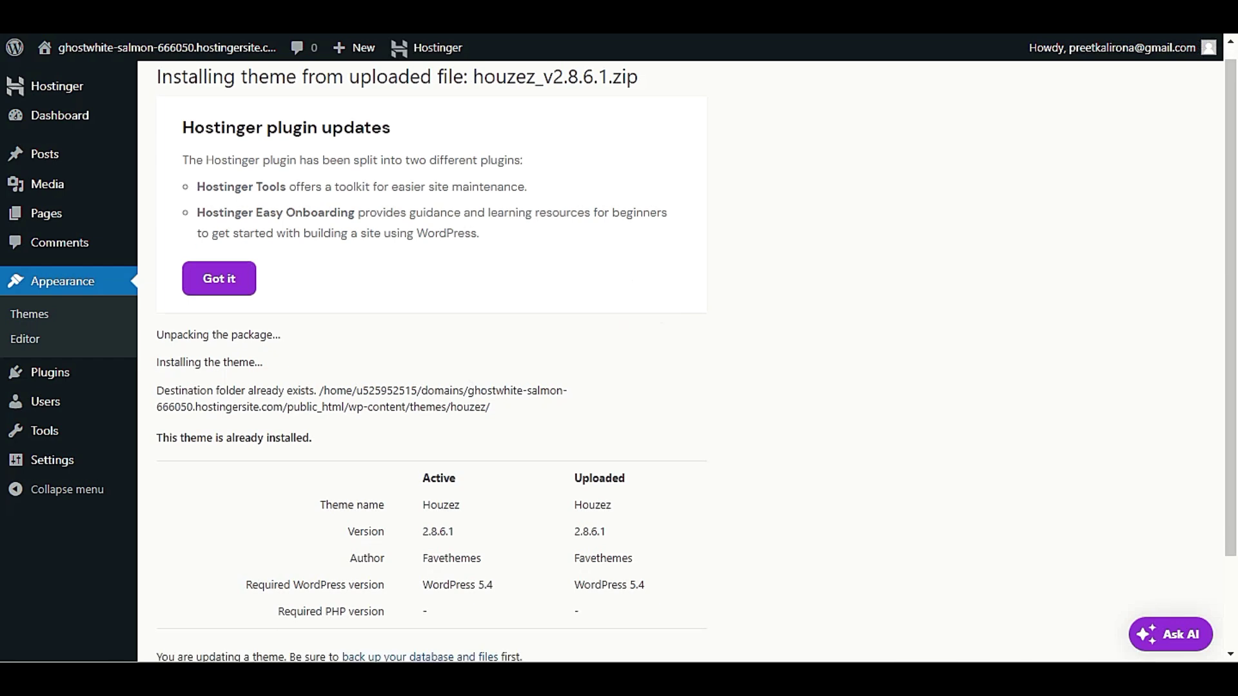
pyautogui.scroll(-3, 810, 373)
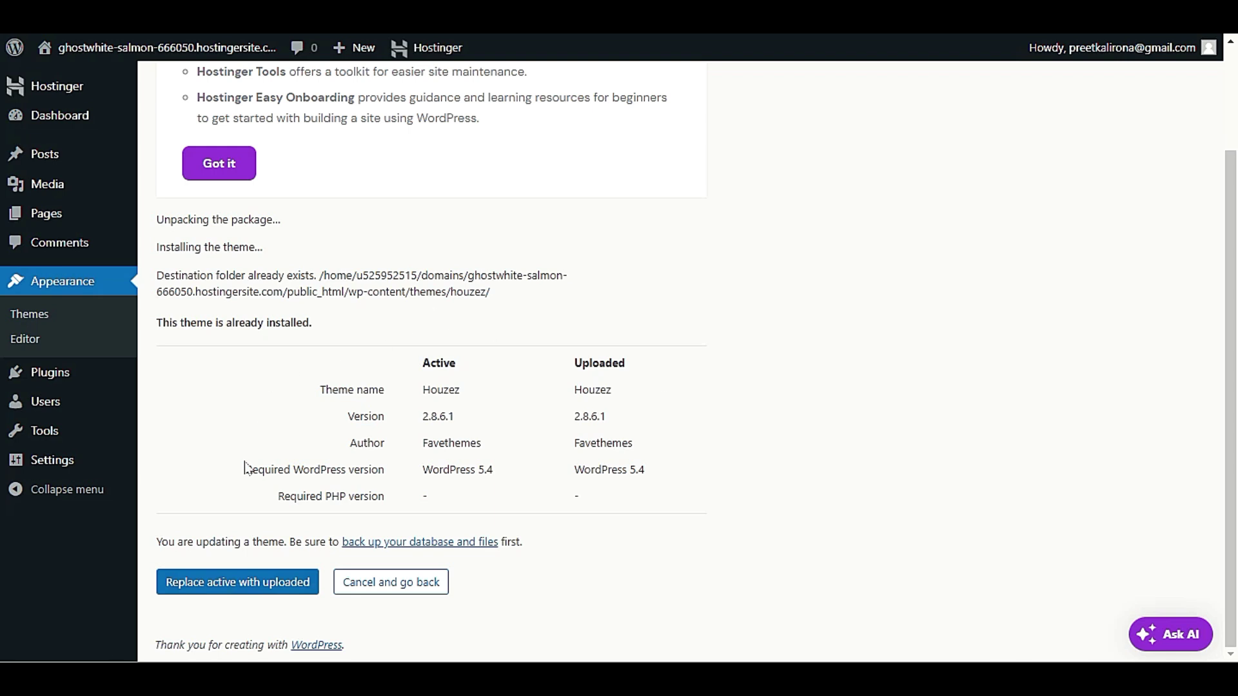
pyautogui.click(247, 583)
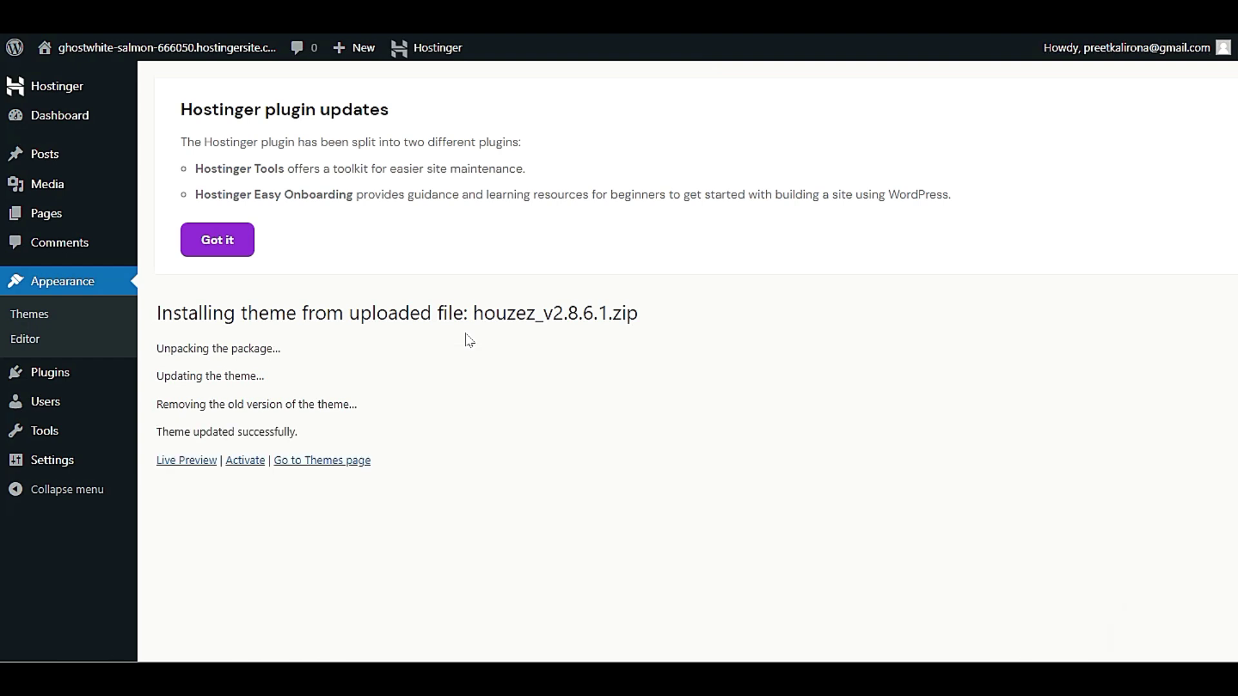
# Step: Activate the freshly updated Houzez theme
pyautogui.click(240, 461)
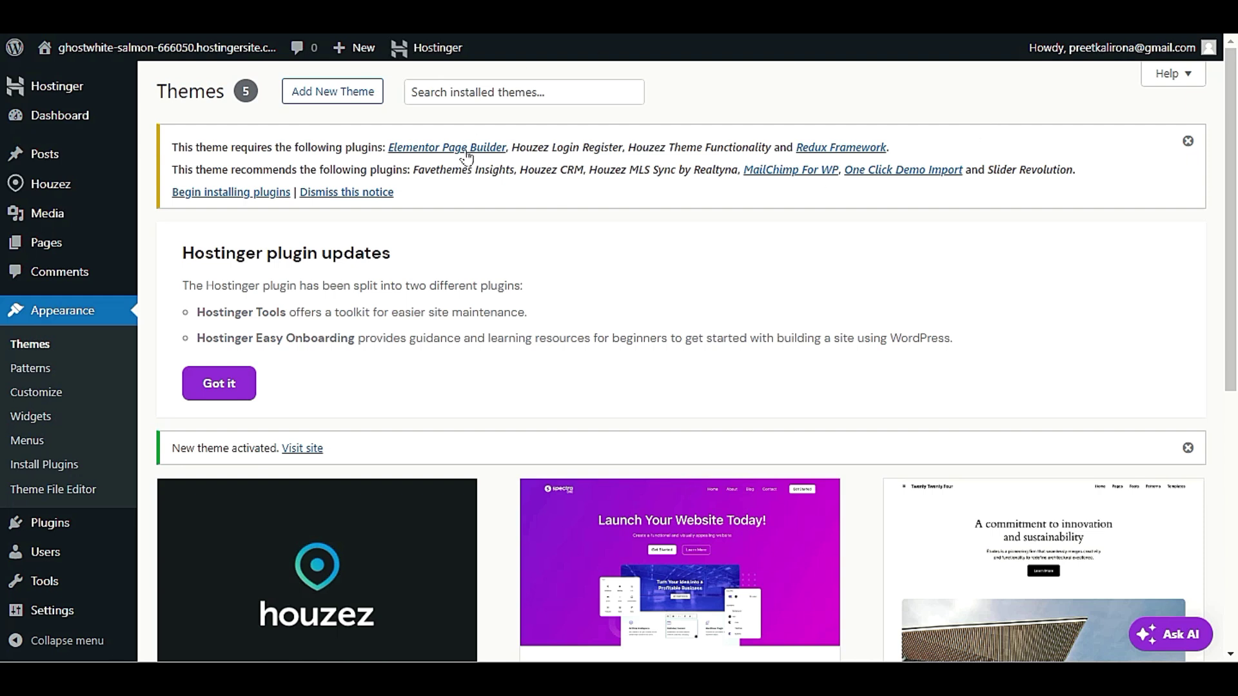
# Step: Go to the Houzez Install Plugins list of required and recommended plugins
pyautogui.click(221, 195)
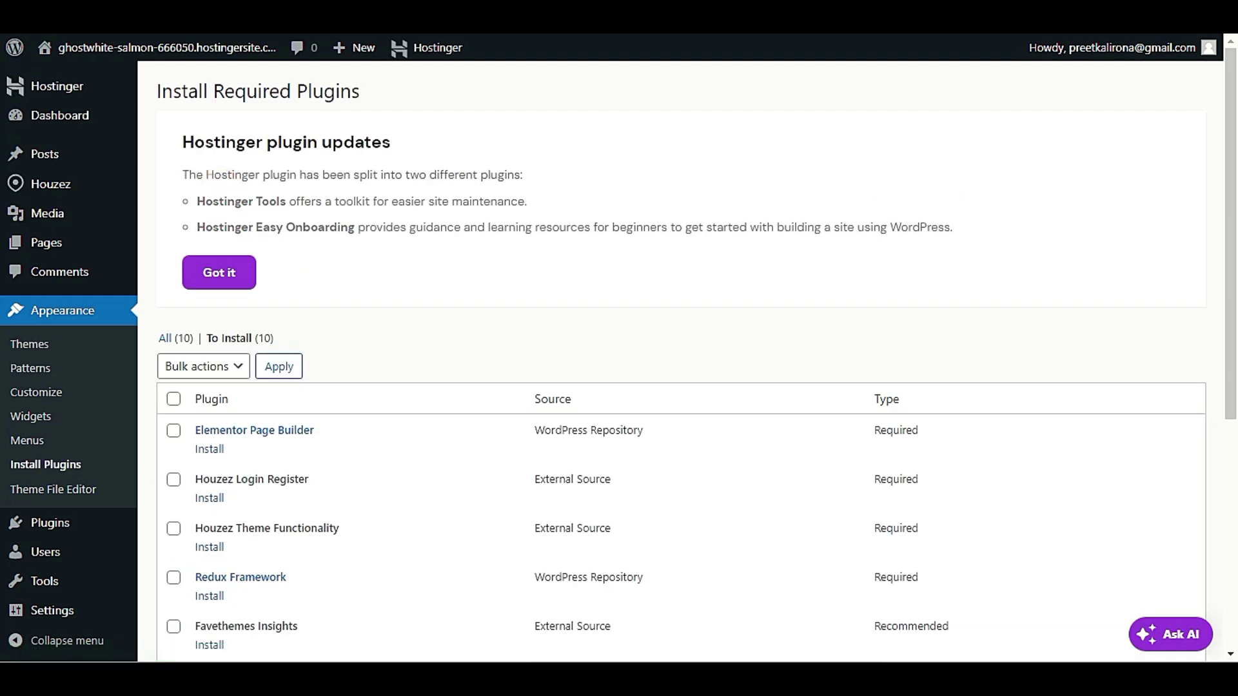
pyautogui.scroll(-5, 331, 254)
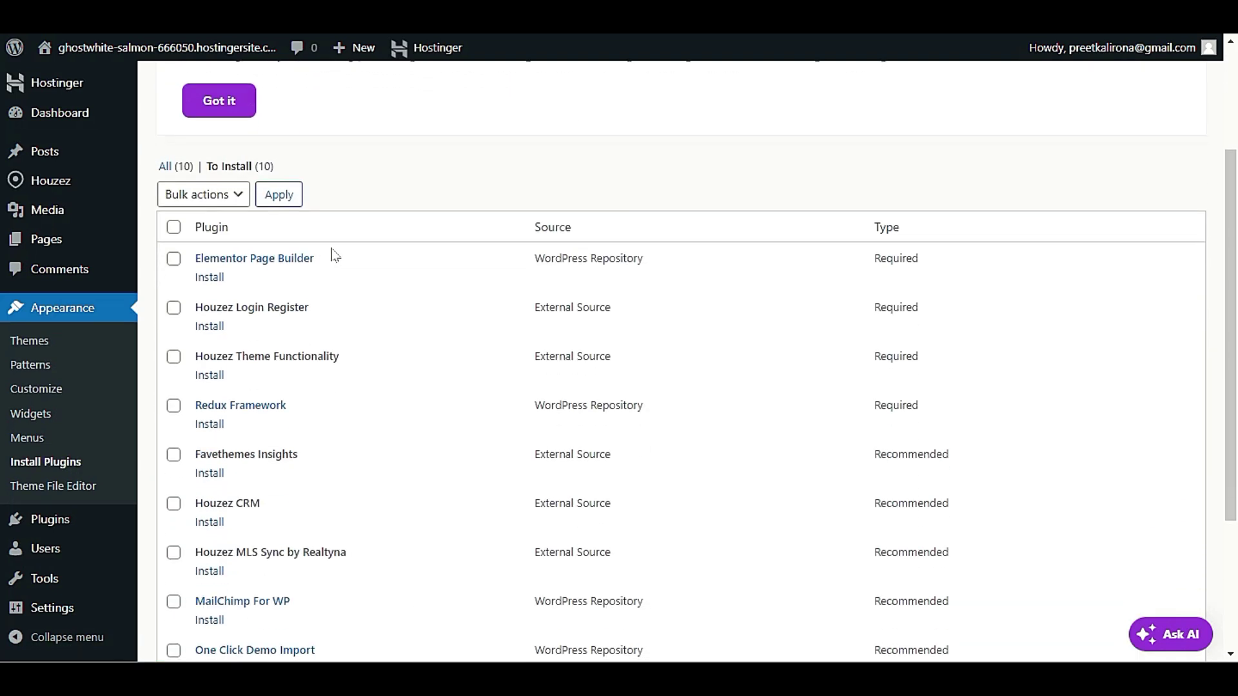
pyautogui.scroll(1, 438, 392)
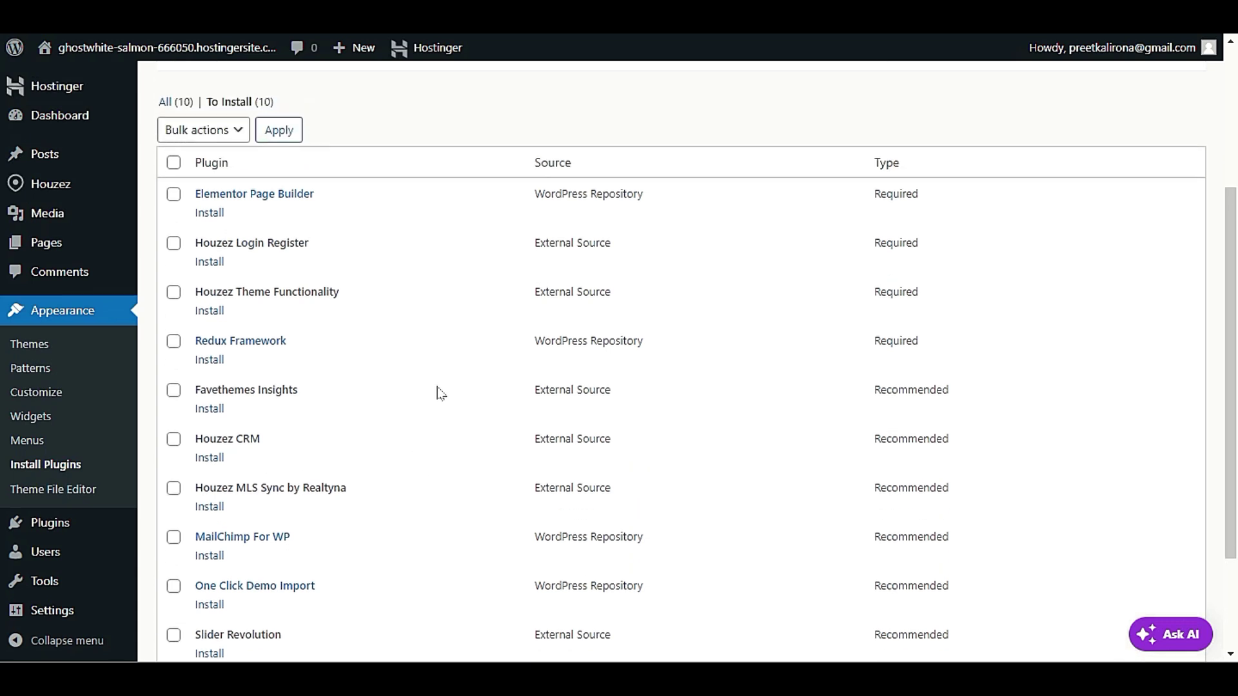
pyautogui.scroll(-2, 439, 393)
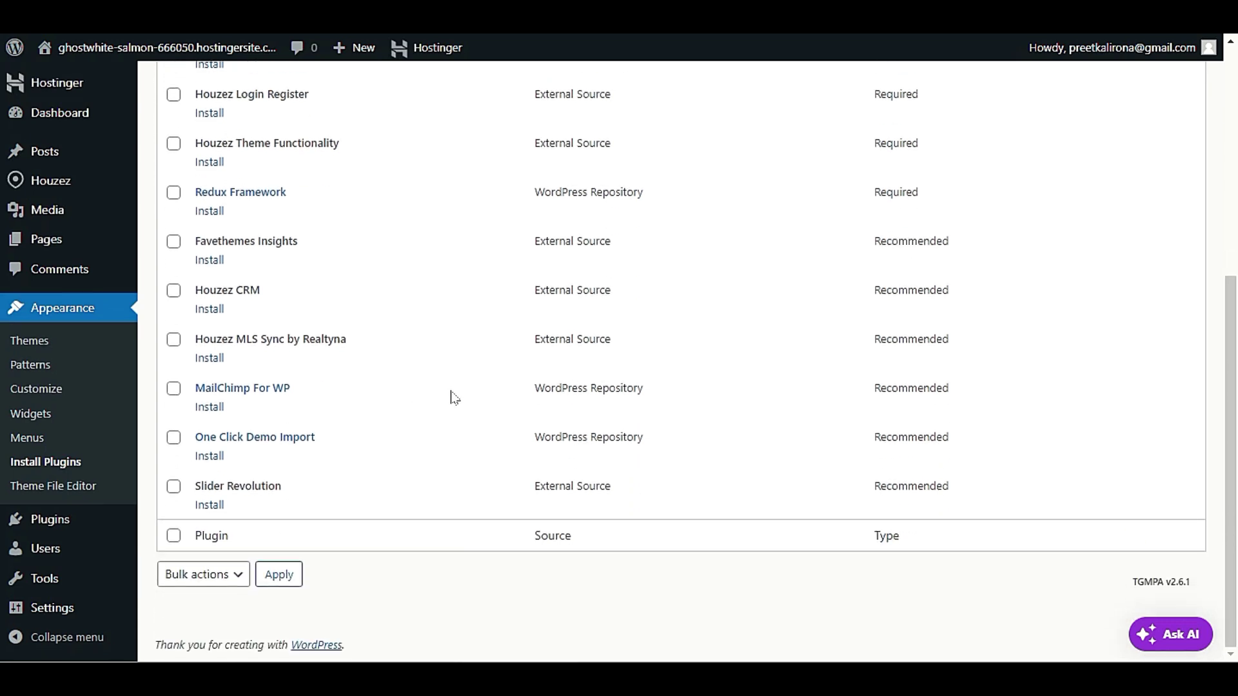
pyautogui.scroll(3, 451, 395)
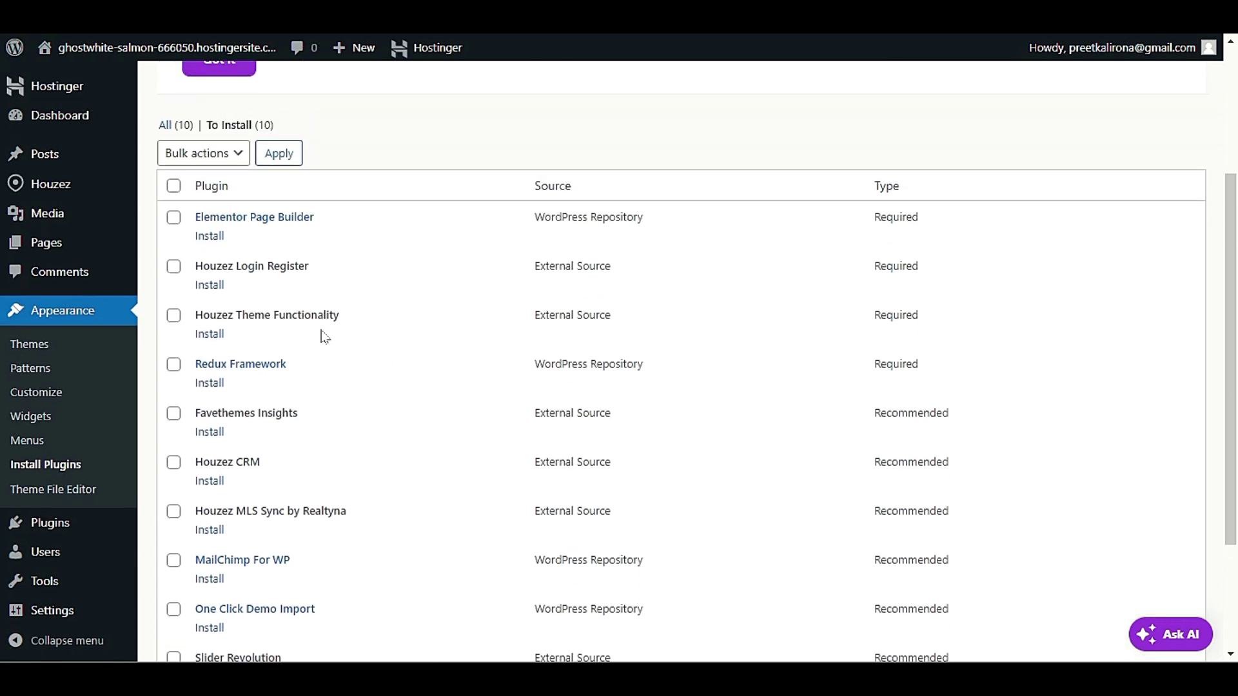
# Step: Select all ten plugins and set the bulk action to Install
pyautogui.click(173, 193)
pyautogui.scroll(-3, 905, 409)
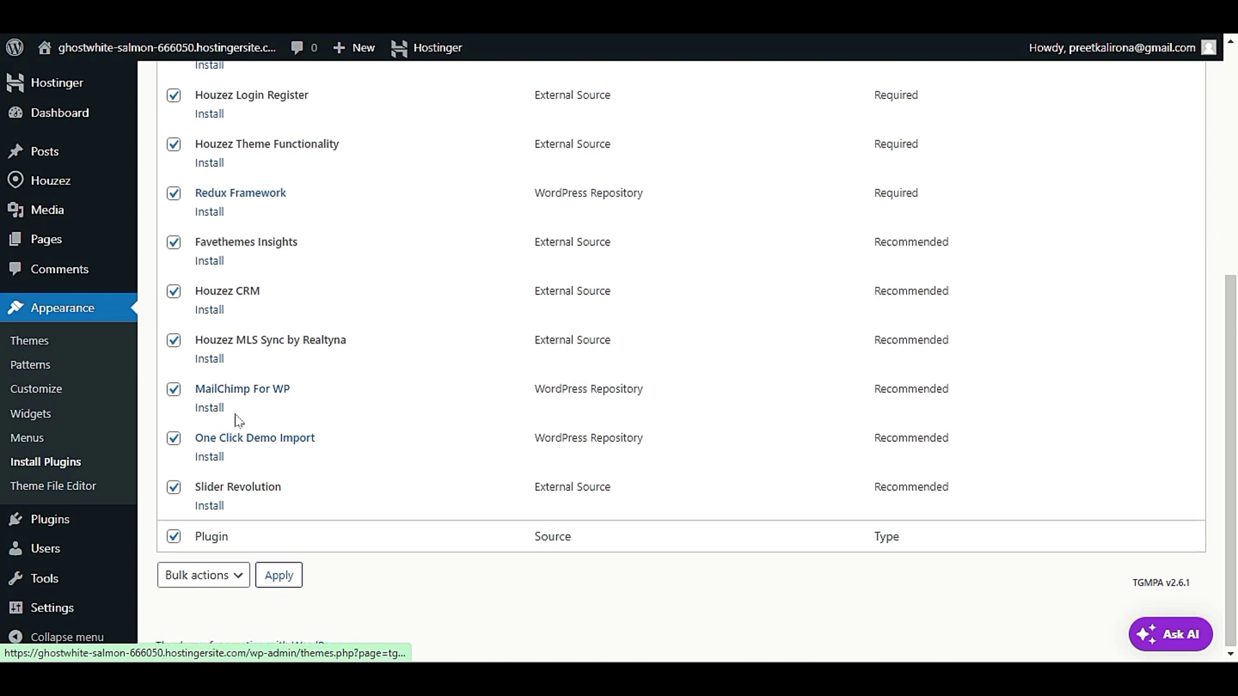
pyautogui.scroll(3, 239, 423)
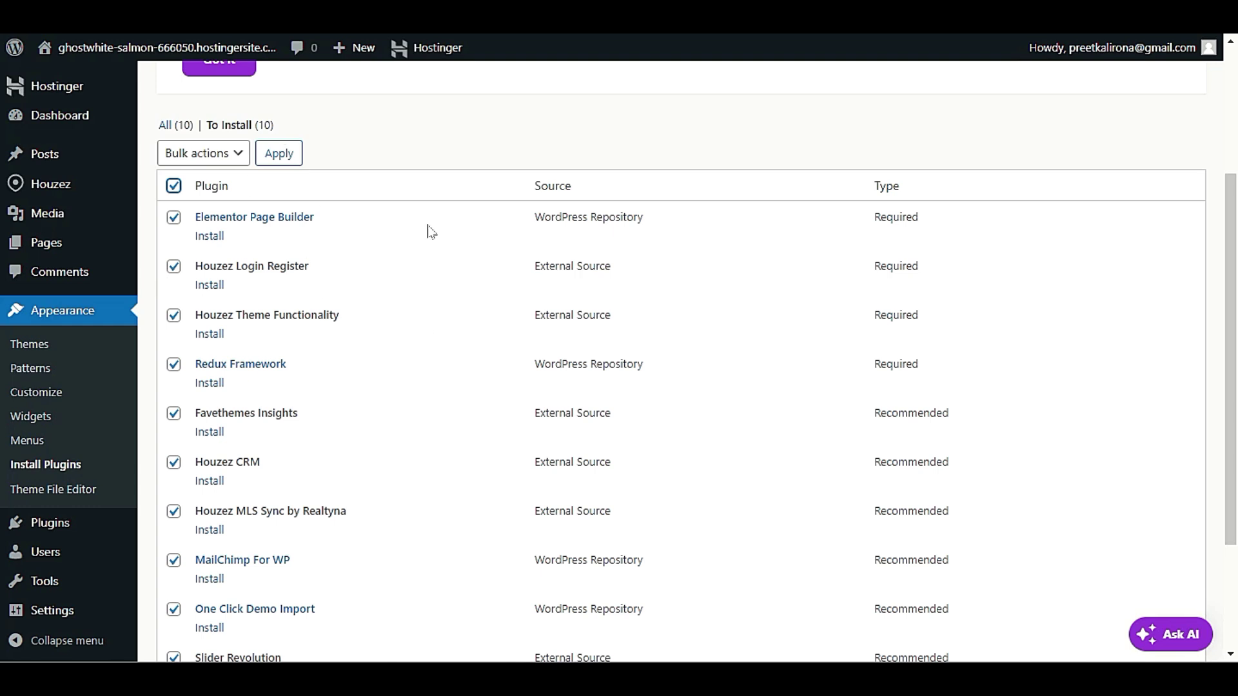
pyautogui.scroll(-3, 295, 386)
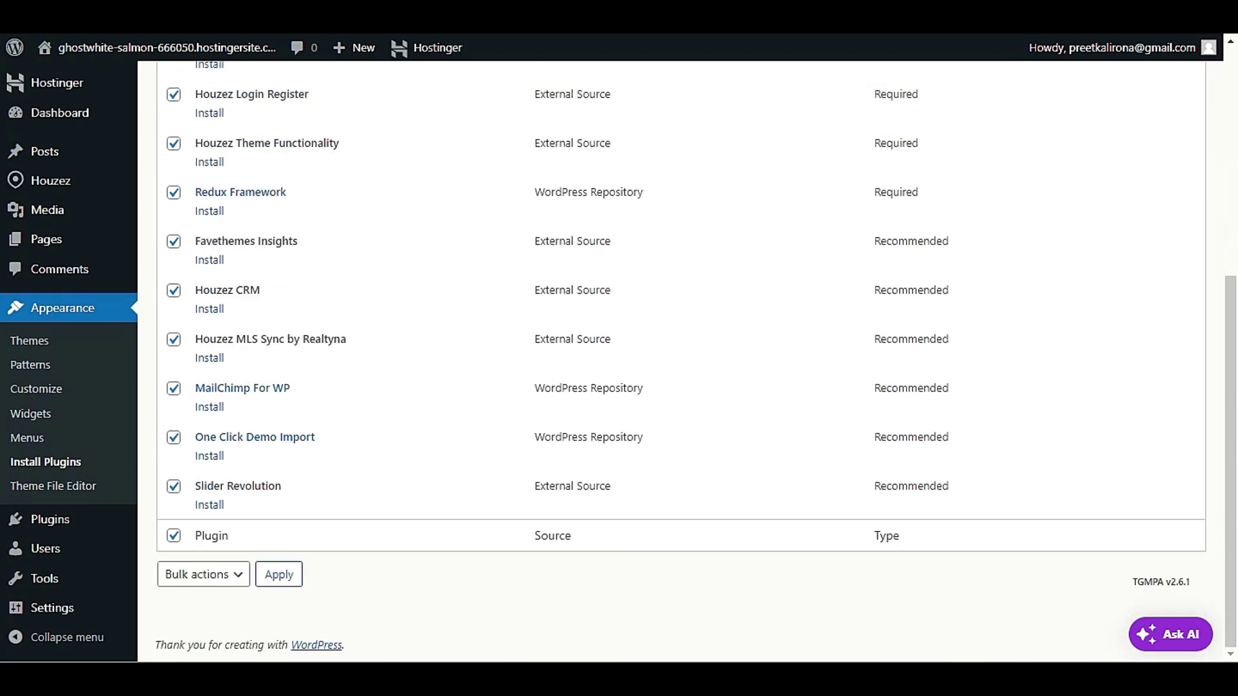
pyautogui.click(203, 574)
pyautogui.click(200, 614)
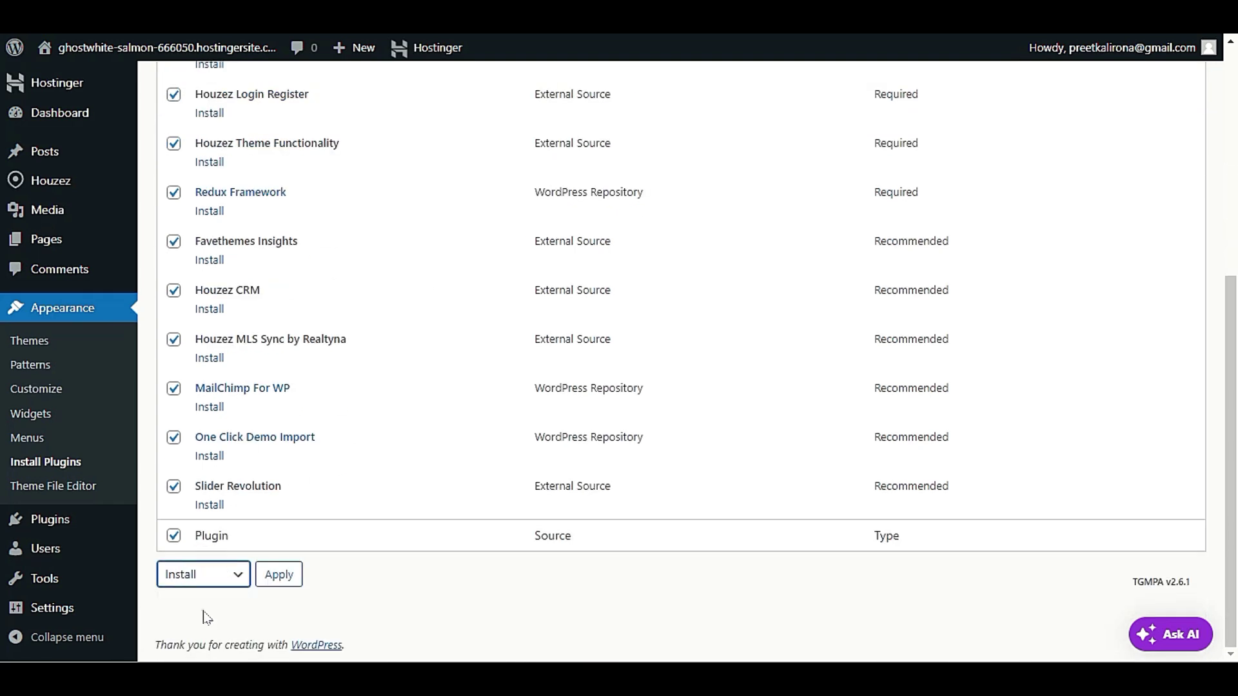
# Step: Run the bulk Install and follow progress until all ten plugins report success
pyautogui.click(291, 582)
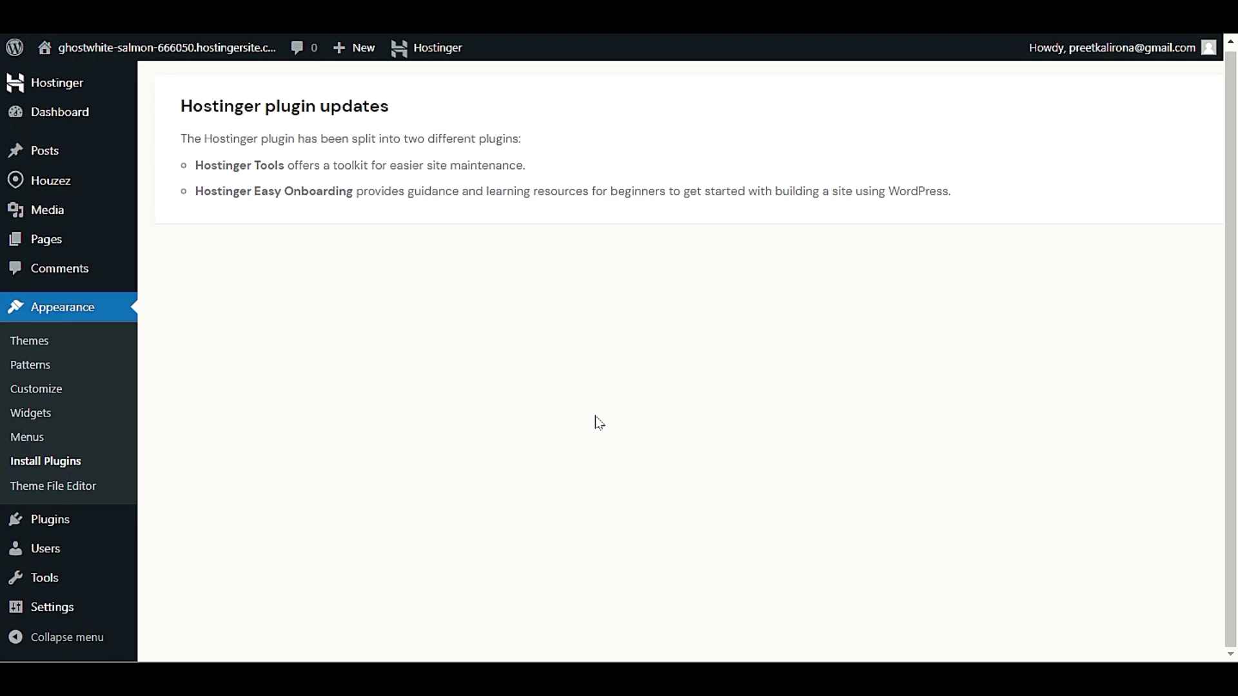
pyautogui.scroll(-2, 599, 422)
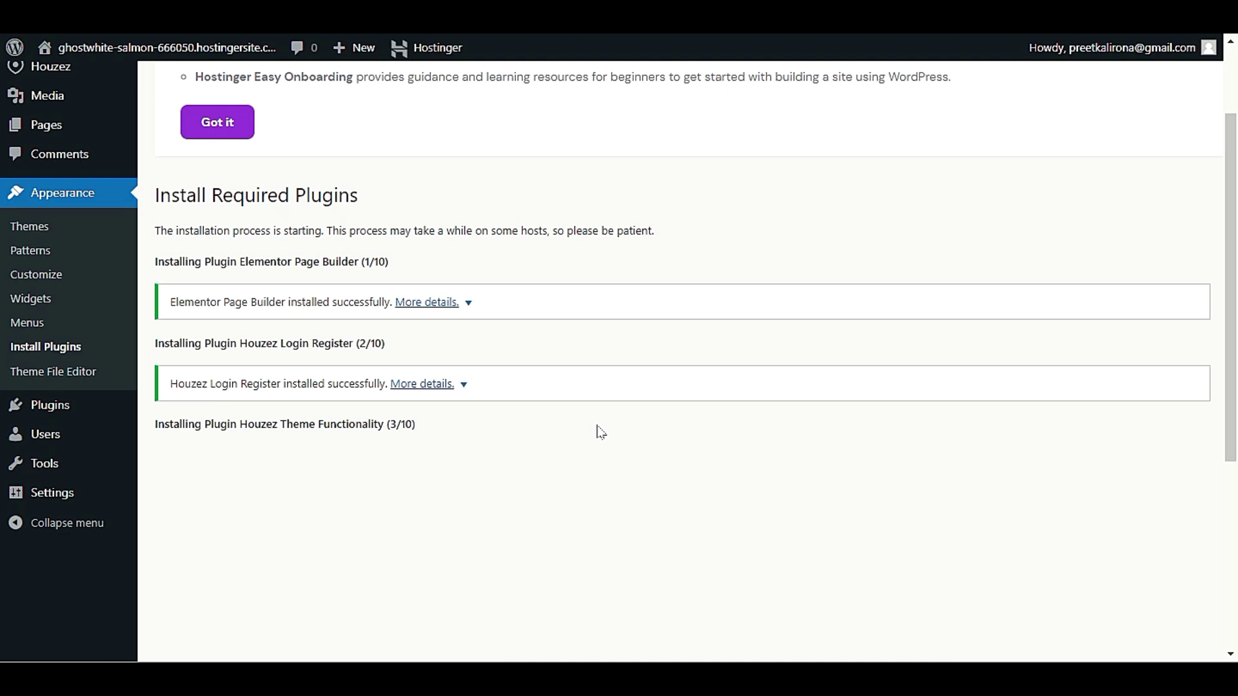
pyautogui.scroll(-2, 597, 430)
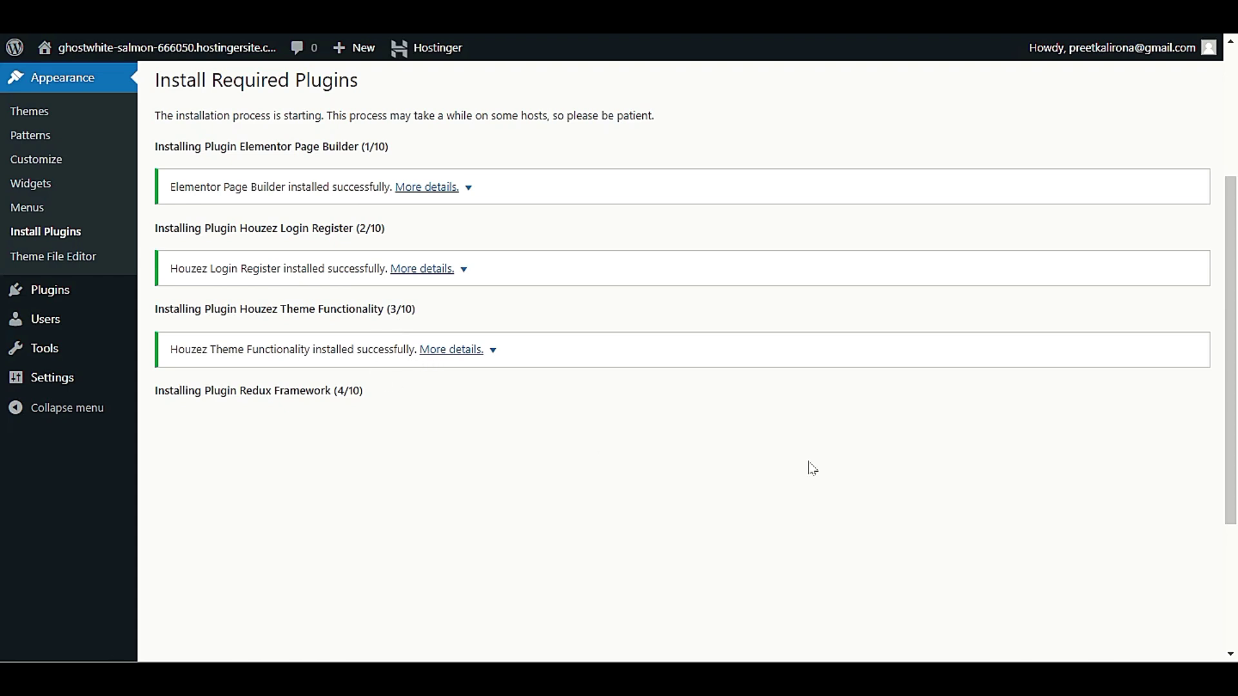
pyautogui.scroll(-1, 585, 413)
pyautogui.scroll(-3, 585, 416)
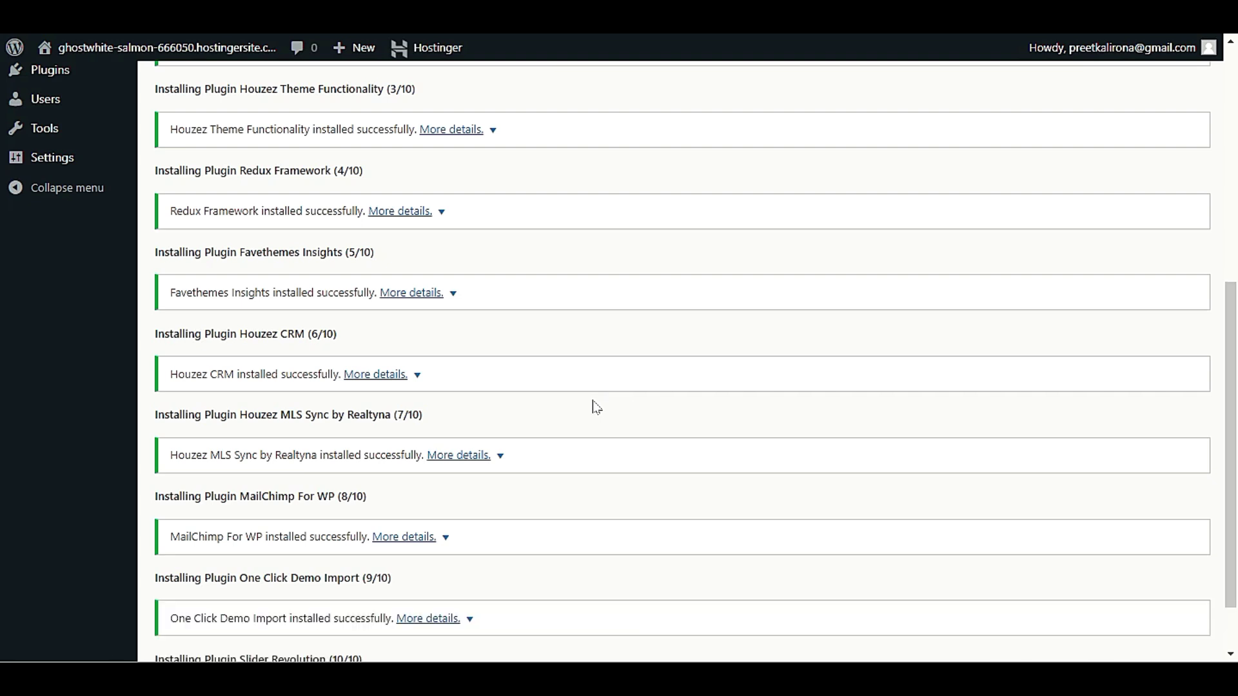
pyautogui.scroll(-2, 592, 408)
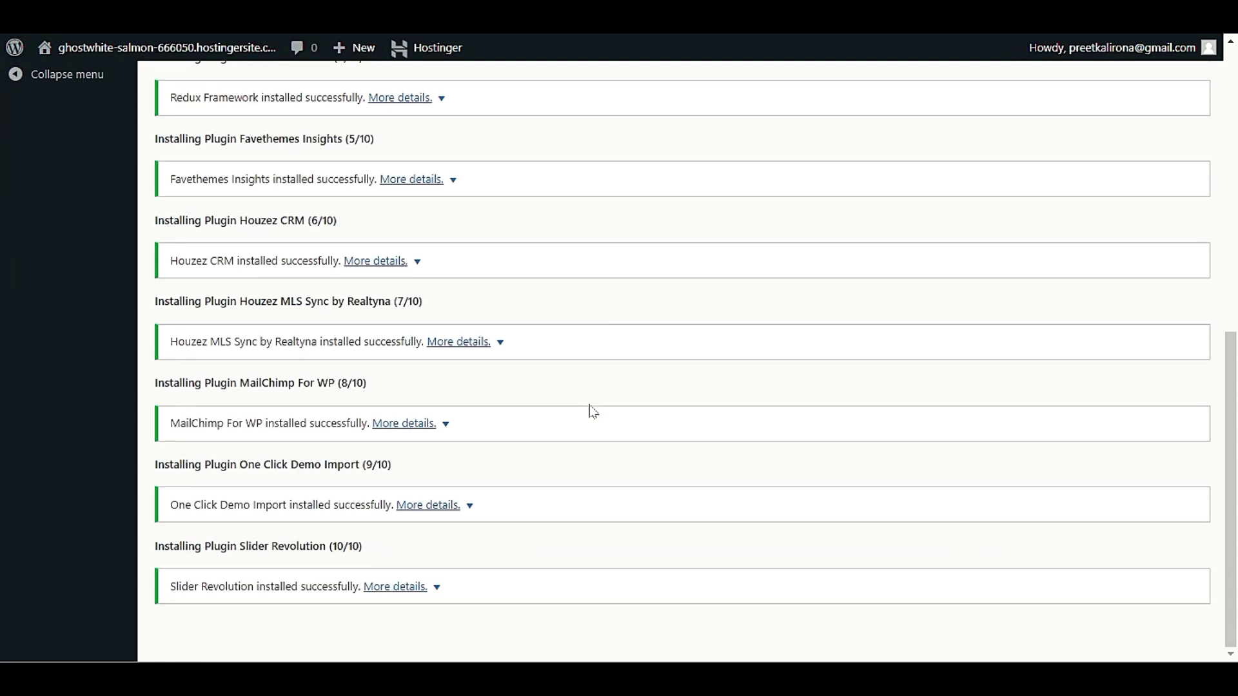
pyautogui.scroll(9, 567, 434)
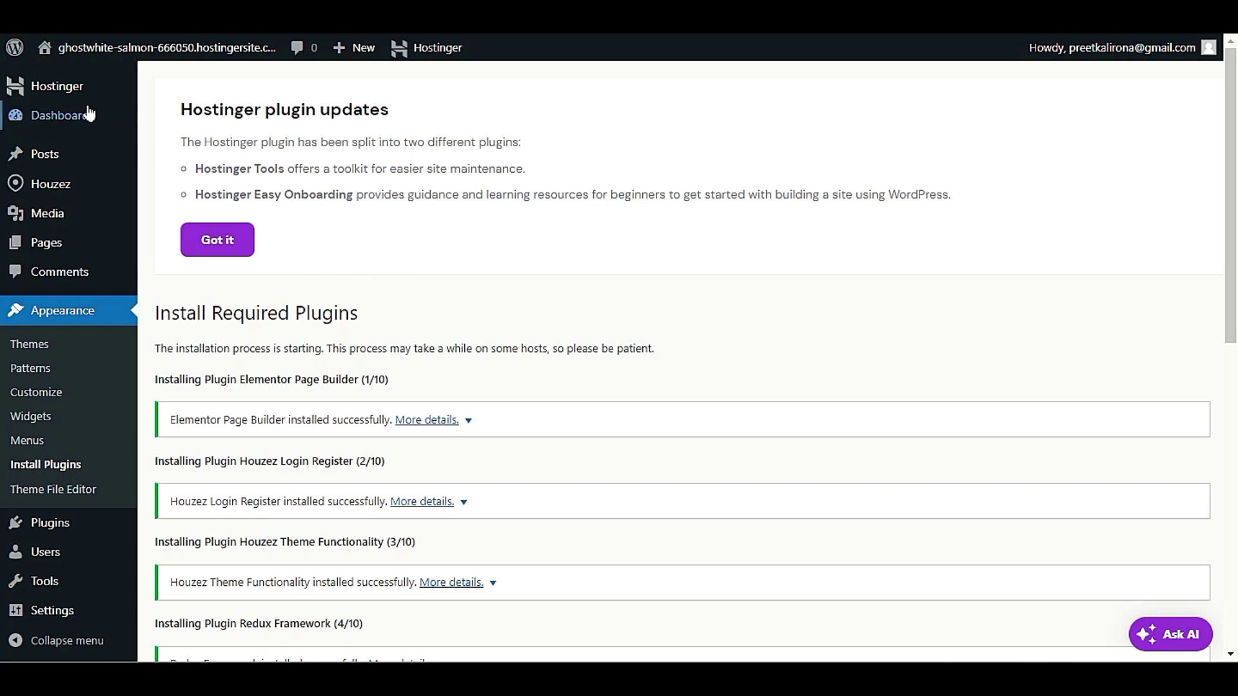
# Step: Activate Houzez Theme Functionality, Houzez Login Register, Favethemes Insights and Houzez CRM
pyautogui.moveTo(38, 189)
pyautogui.scroll(-3, 539, 273)
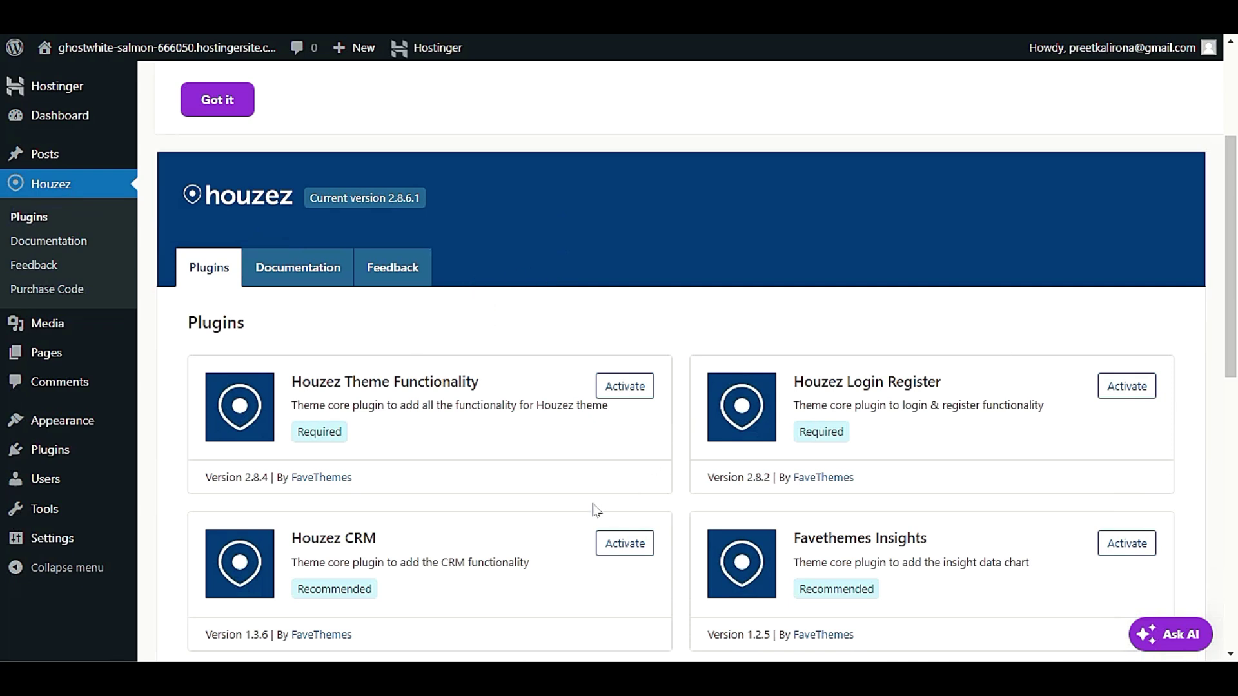
pyautogui.scroll(-3, 592, 510)
pyautogui.scroll(2, 580, 514)
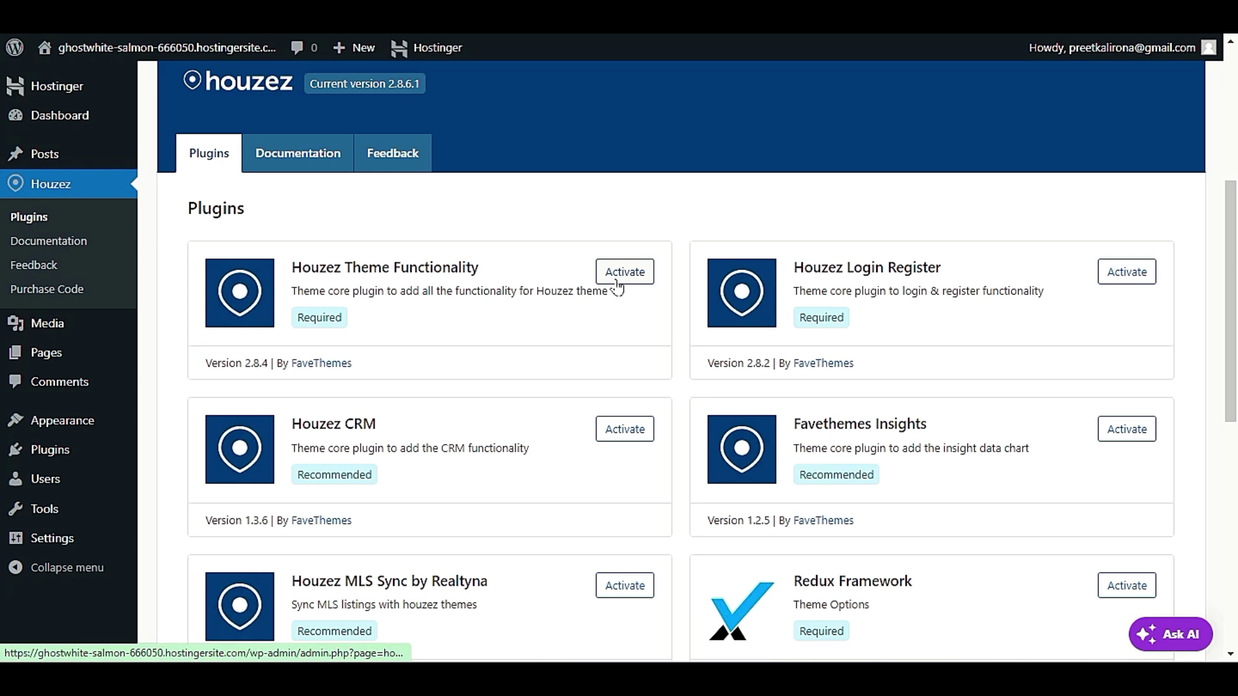
pyautogui.click(617, 284)
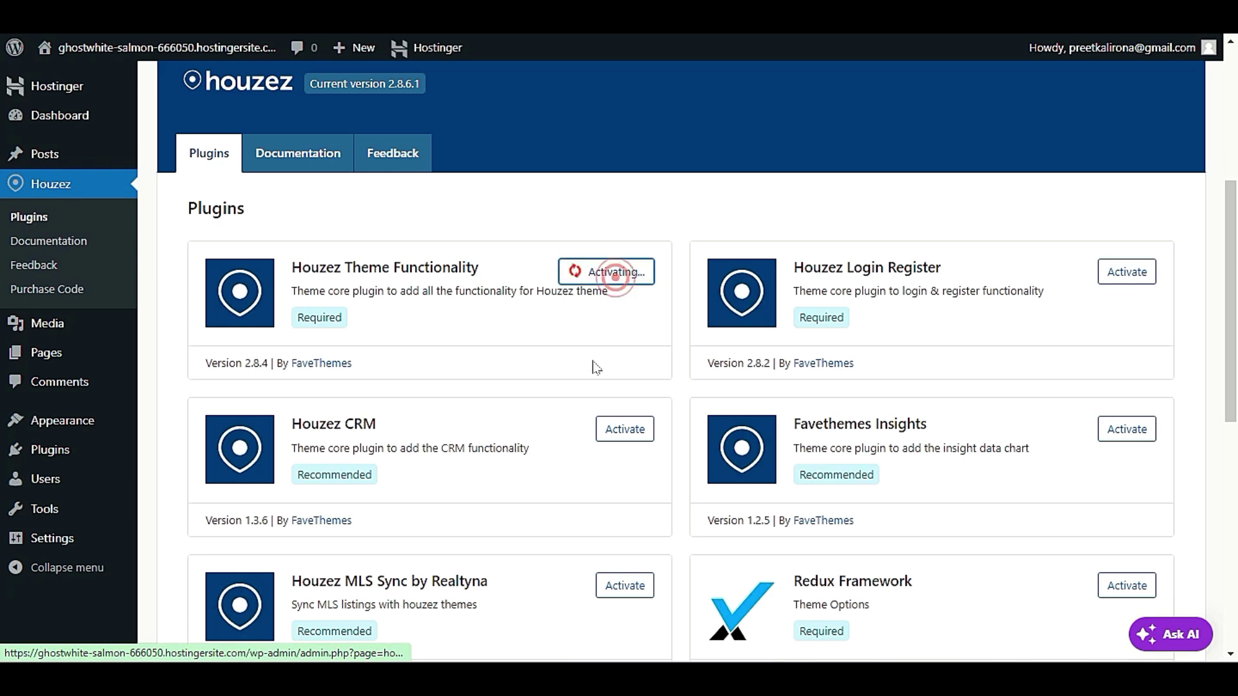
pyautogui.click(1119, 277)
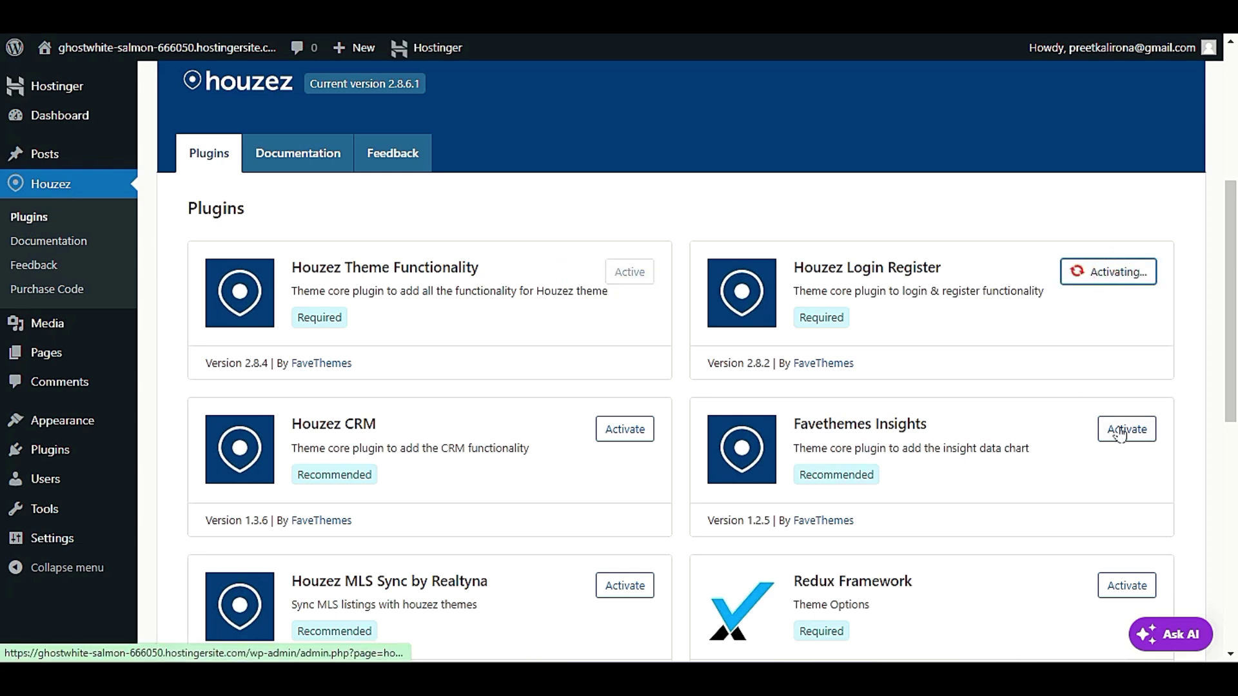
pyautogui.click(1107, 431)
pyautogui.click(626, 430)
# Step: Activate Houzez MLS Sync, Redux Framework, One Click Demo Import, Elementor and Slider Revolution
pyautogui.scroll(-4, 623, 413)
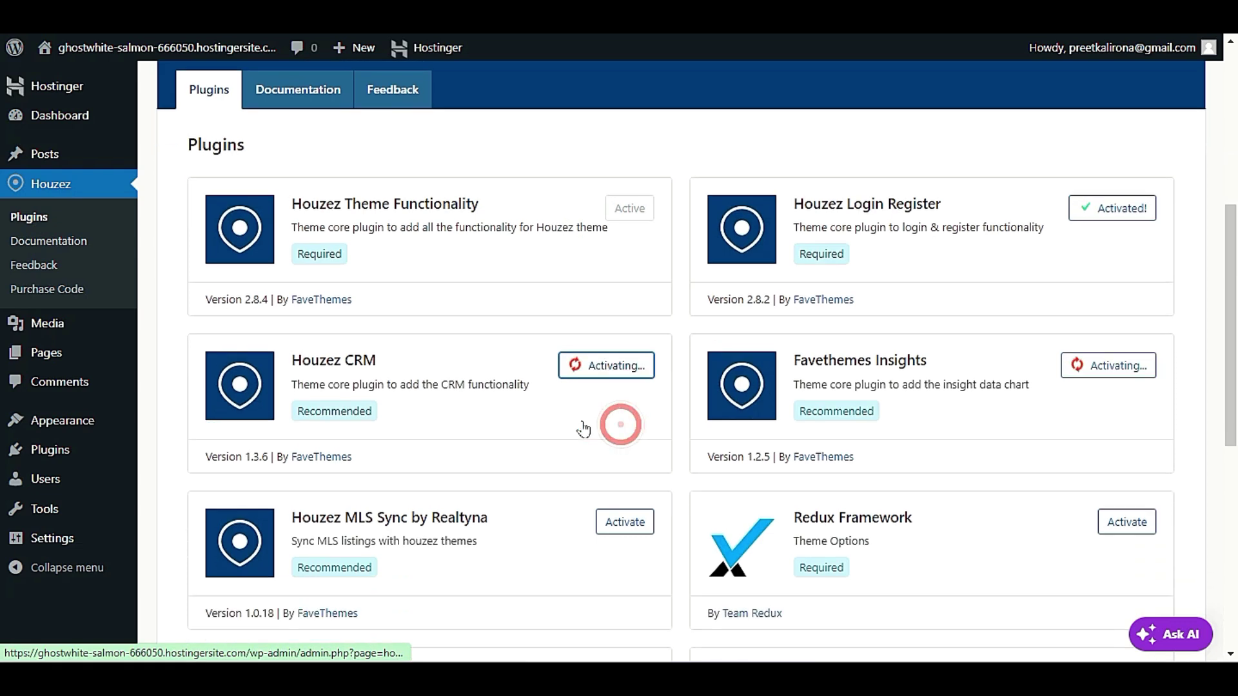
pyautogui.click(622, 358)
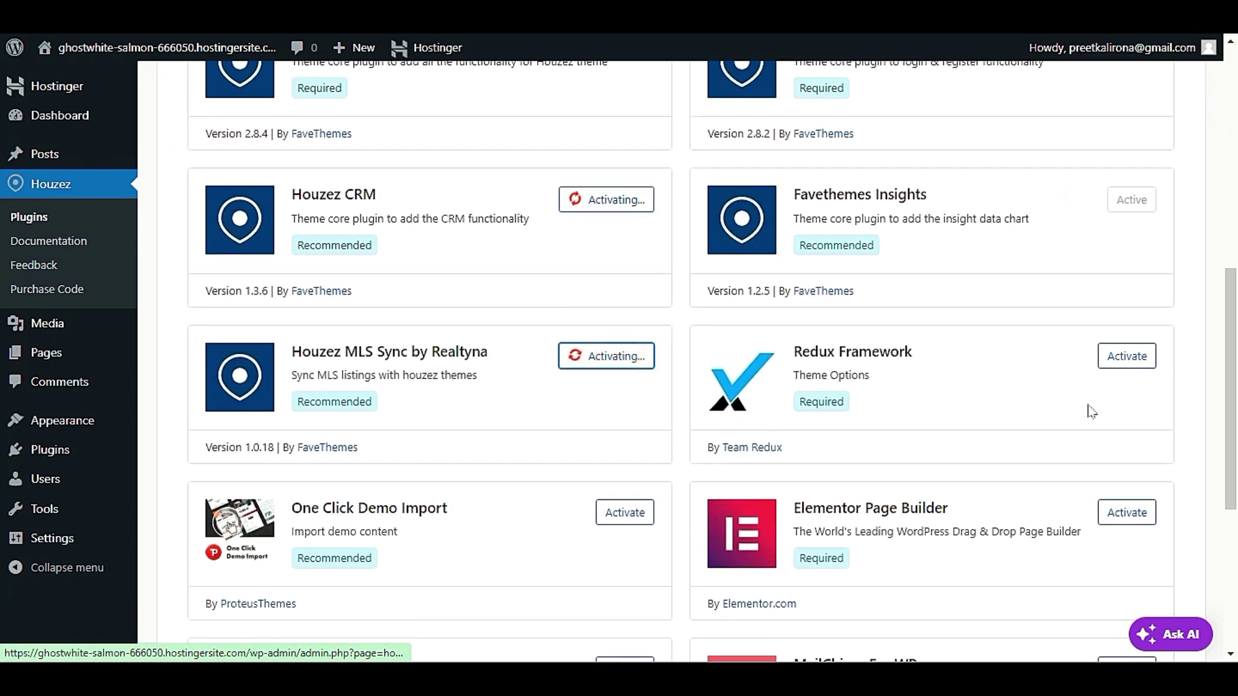
pyautogui.click(1126, 365)
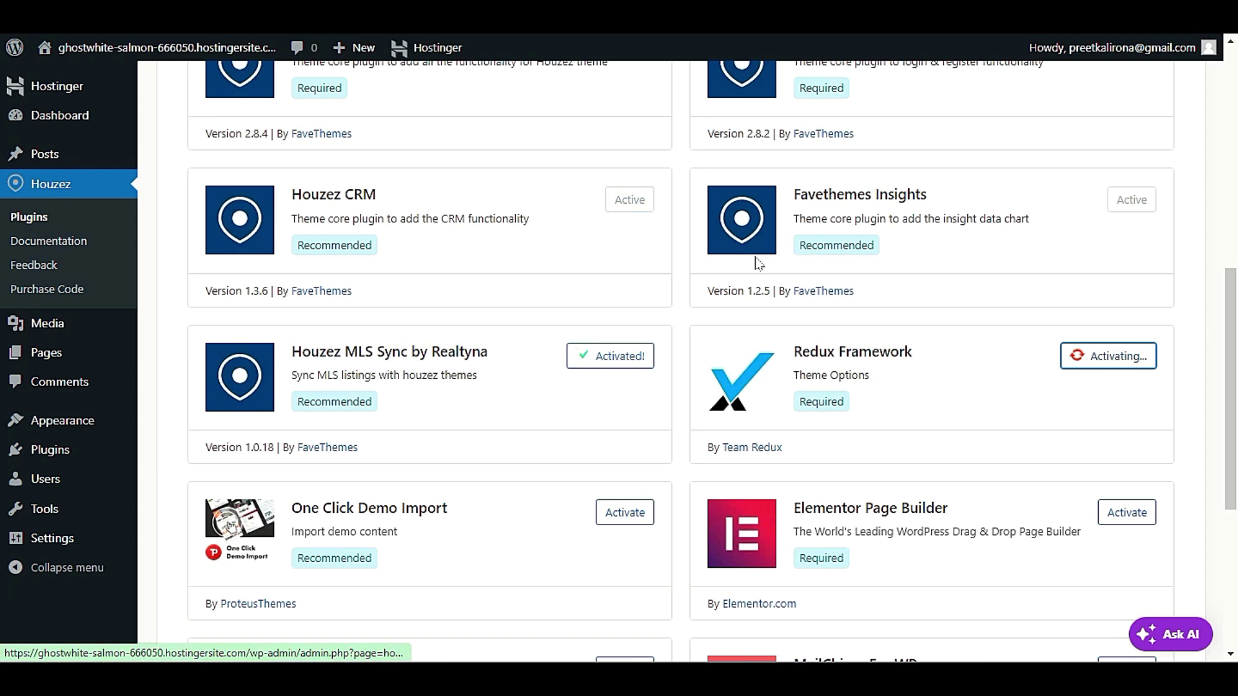
pyautogui.doubleClick(872, 402)
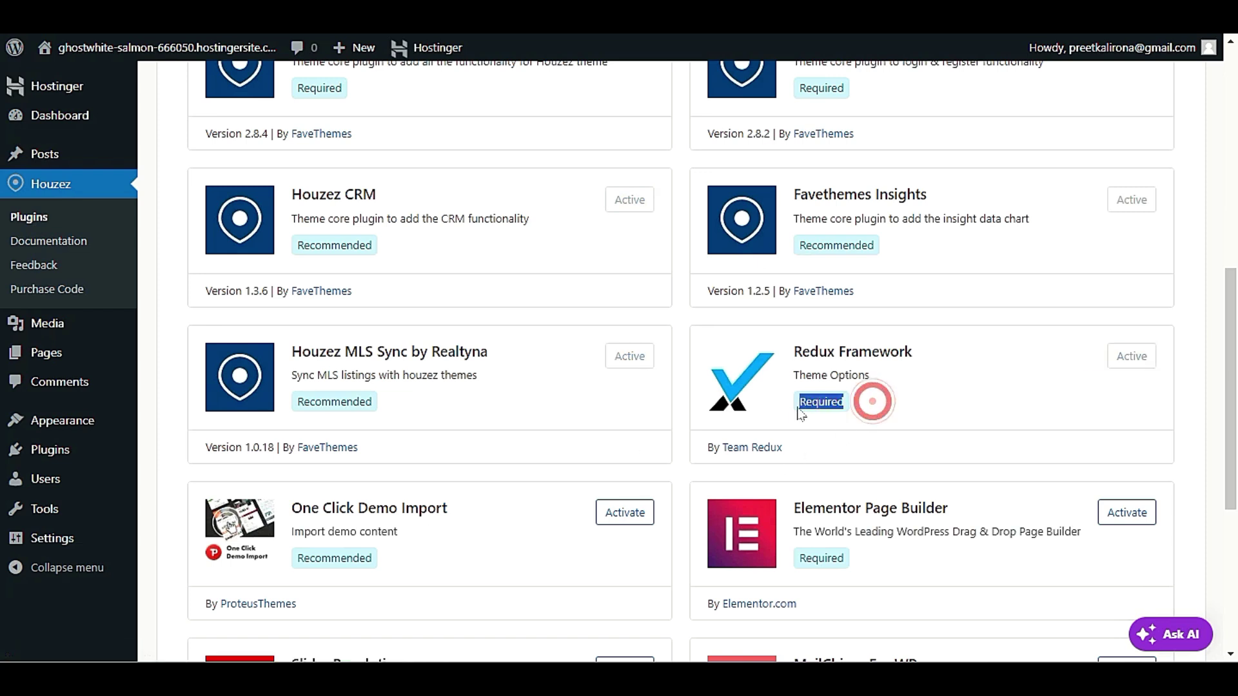
pyautogui.click(853, 408)
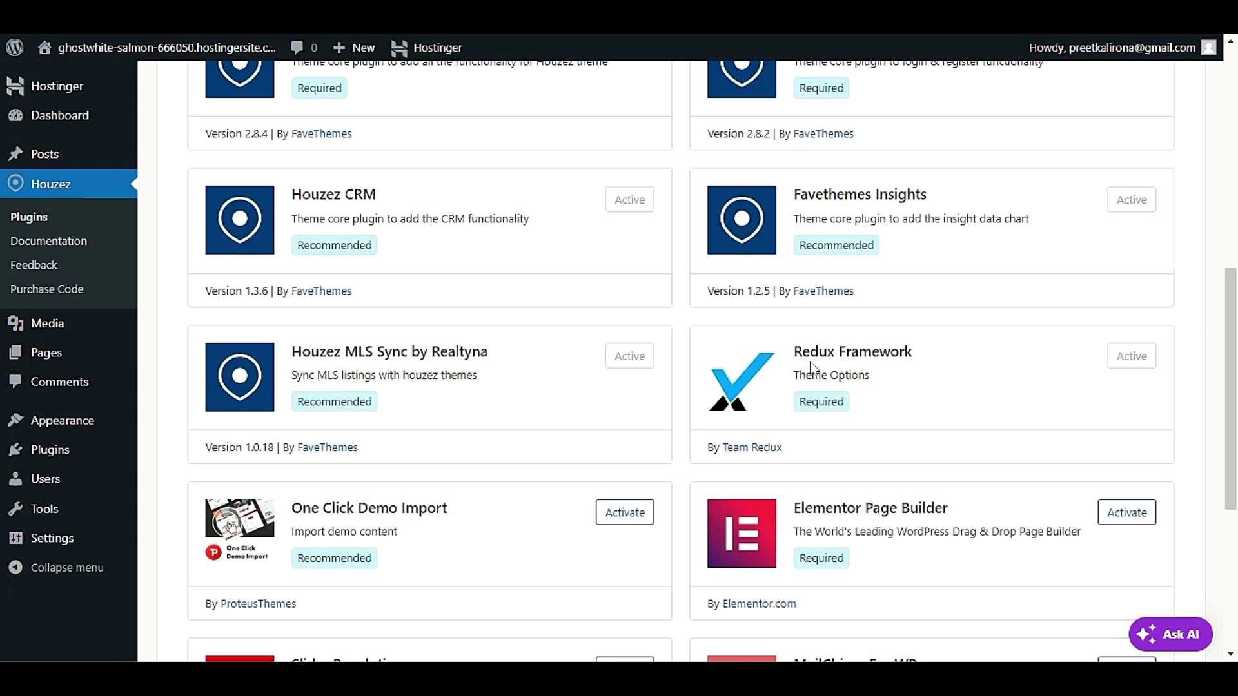
pyautogui.scroll(-4, 584, 413)
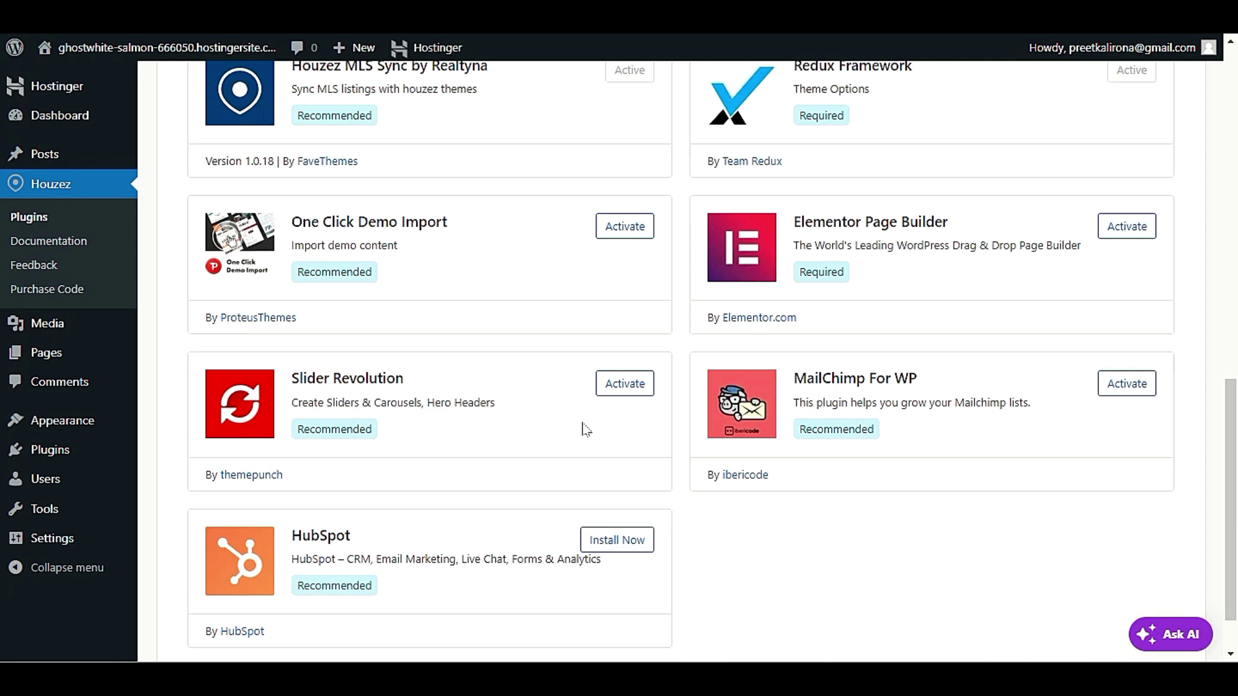
pyautogui.click(627, 227)
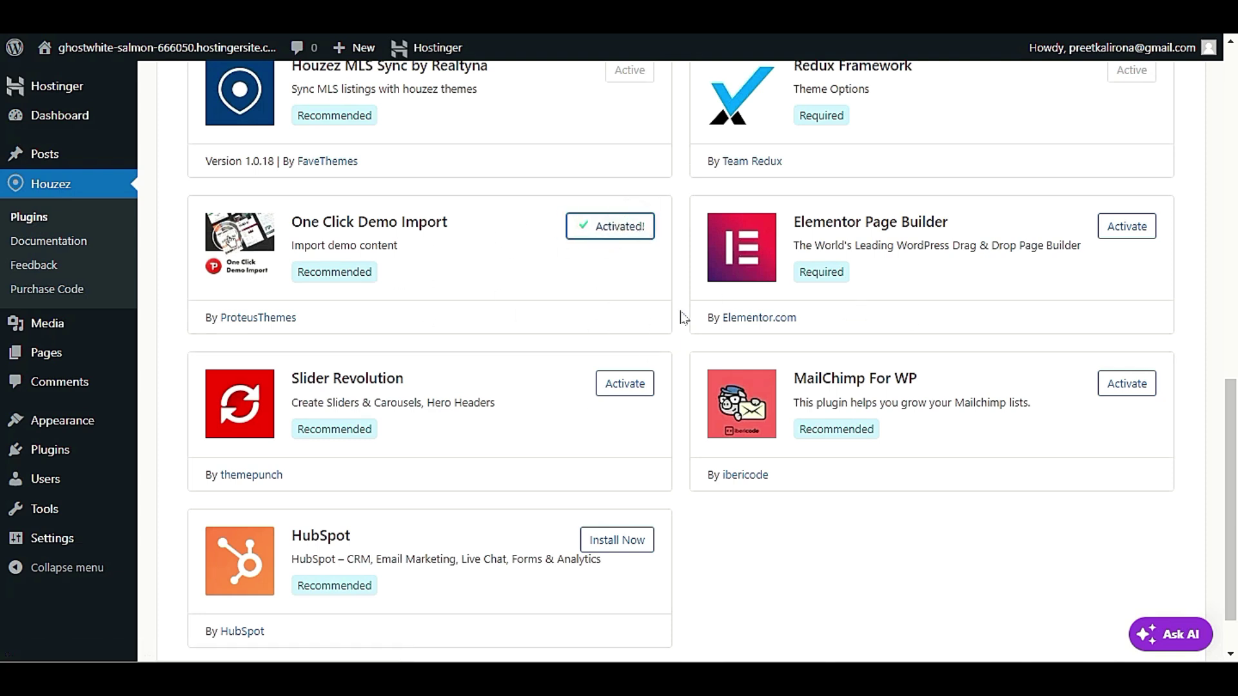
pyautogui.click(1130, 230)
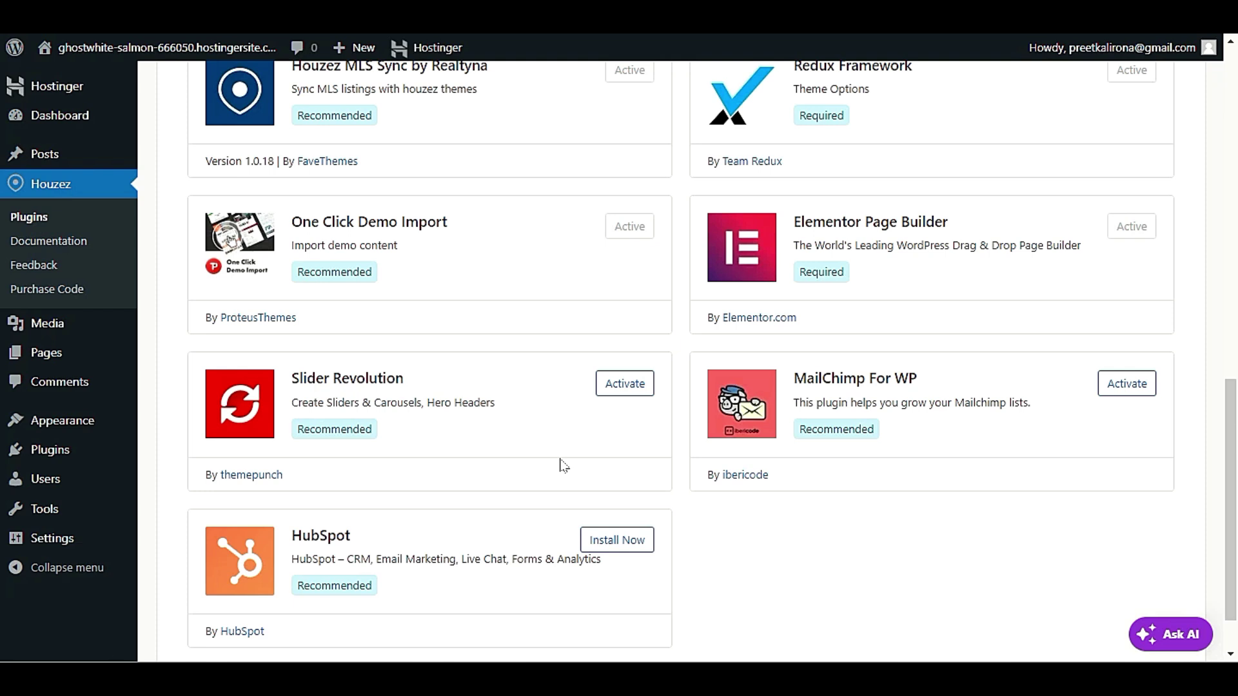
pyautogui.click(631, 386)
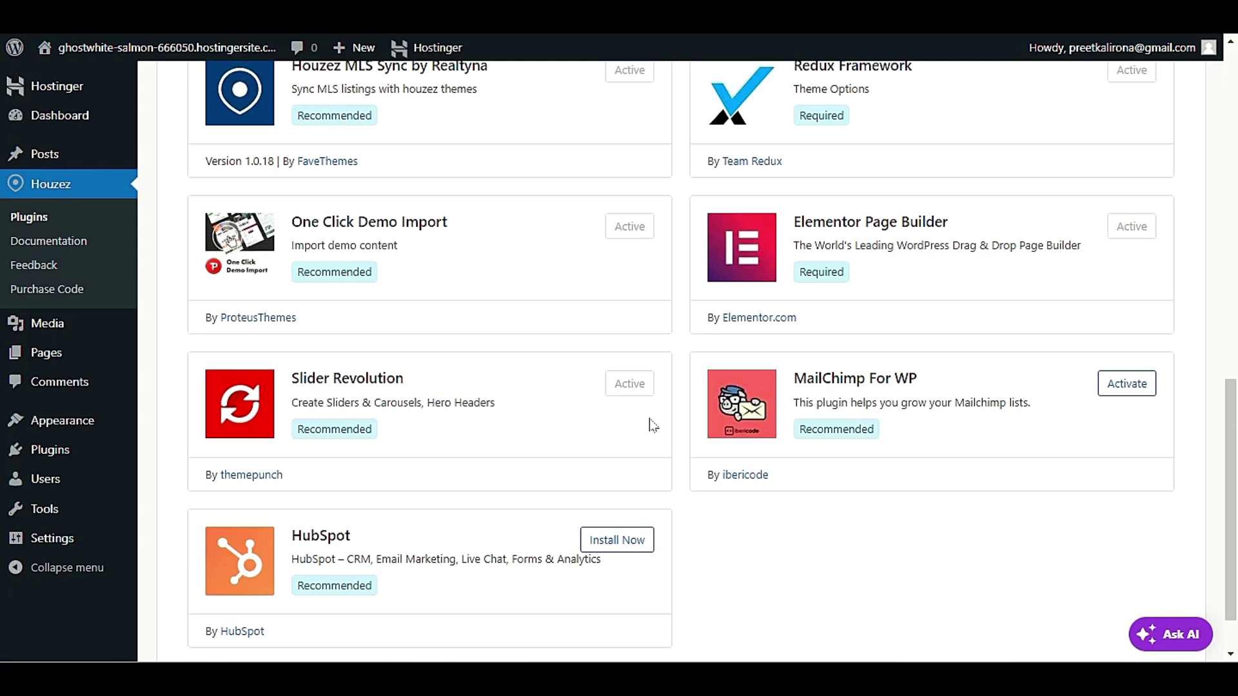
pyautogui.scroll(7, 653, 412)
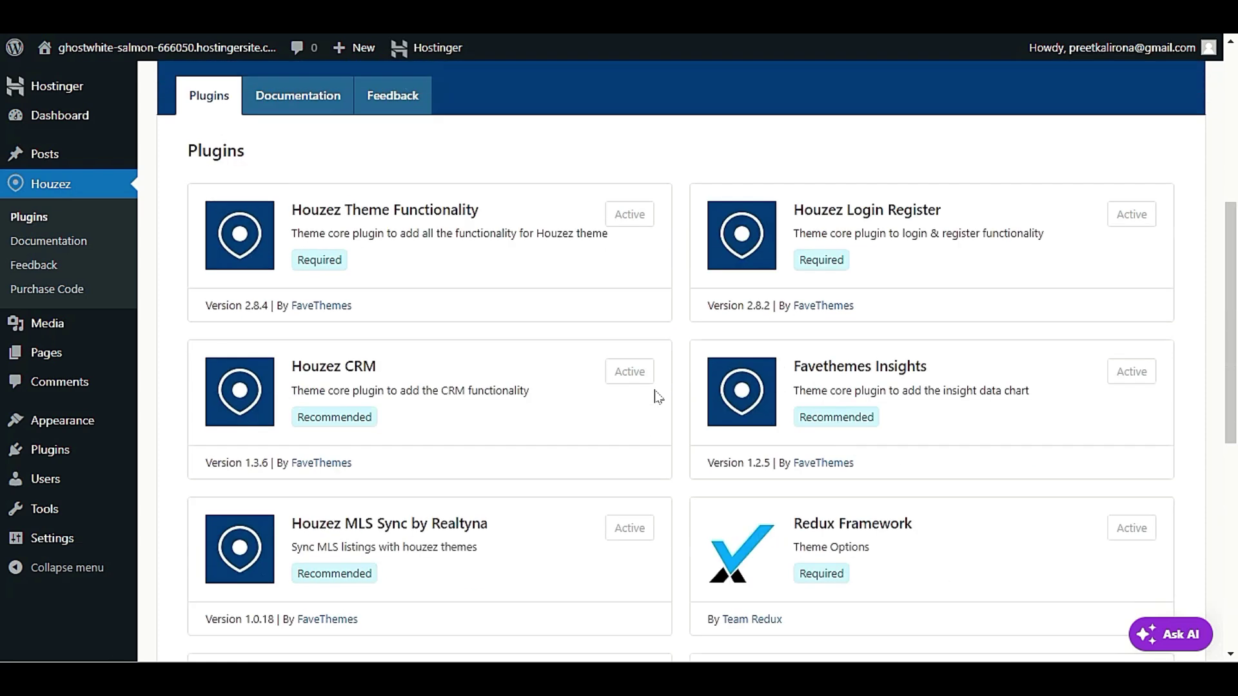
# Step: Review the activated plugins list, then bring up the Houzez submenu in the admin sidebar
pyautogui.scroll(6, 655, 408)
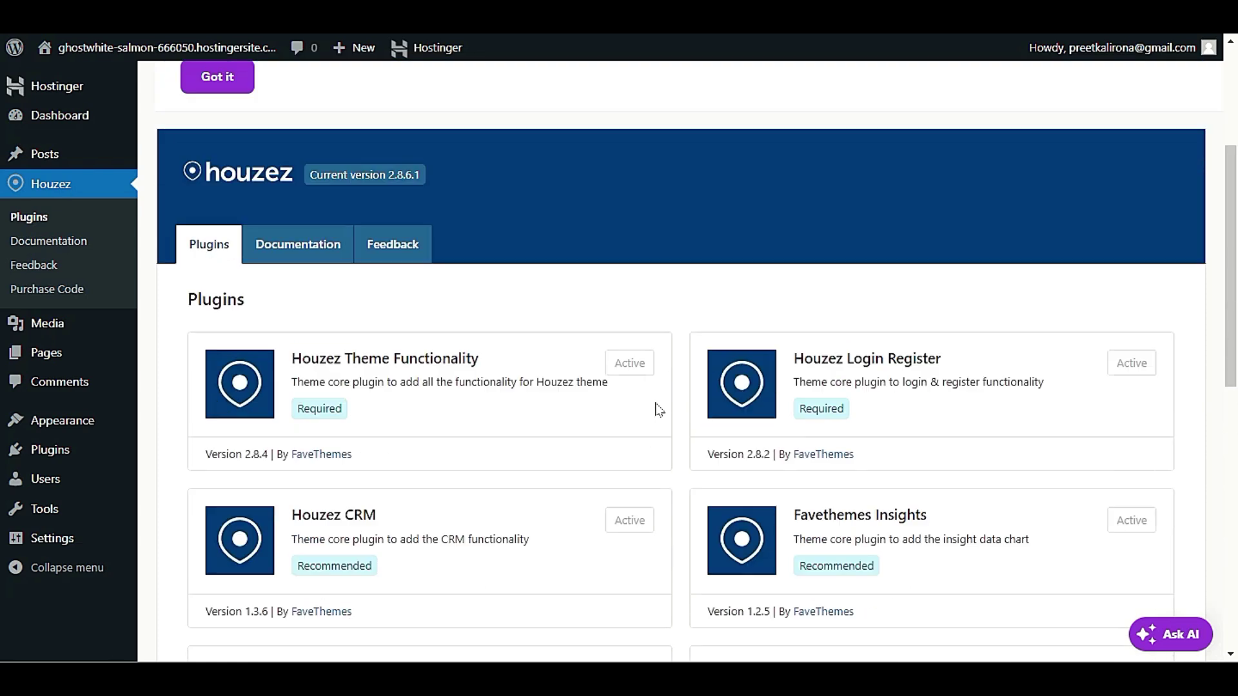
pyautogui.scroll(-5, 648, 415)
pyautogui.scroll(5, 721, 232)
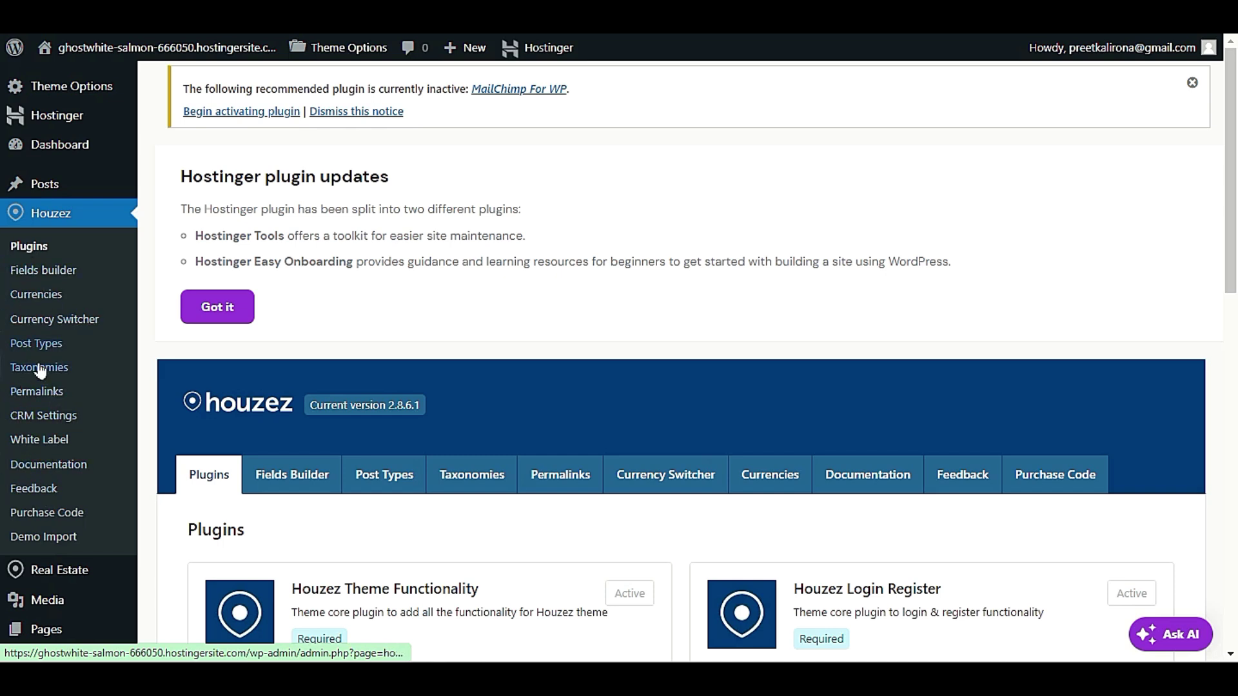
pyautogui.scroll(-4, 447, 368)
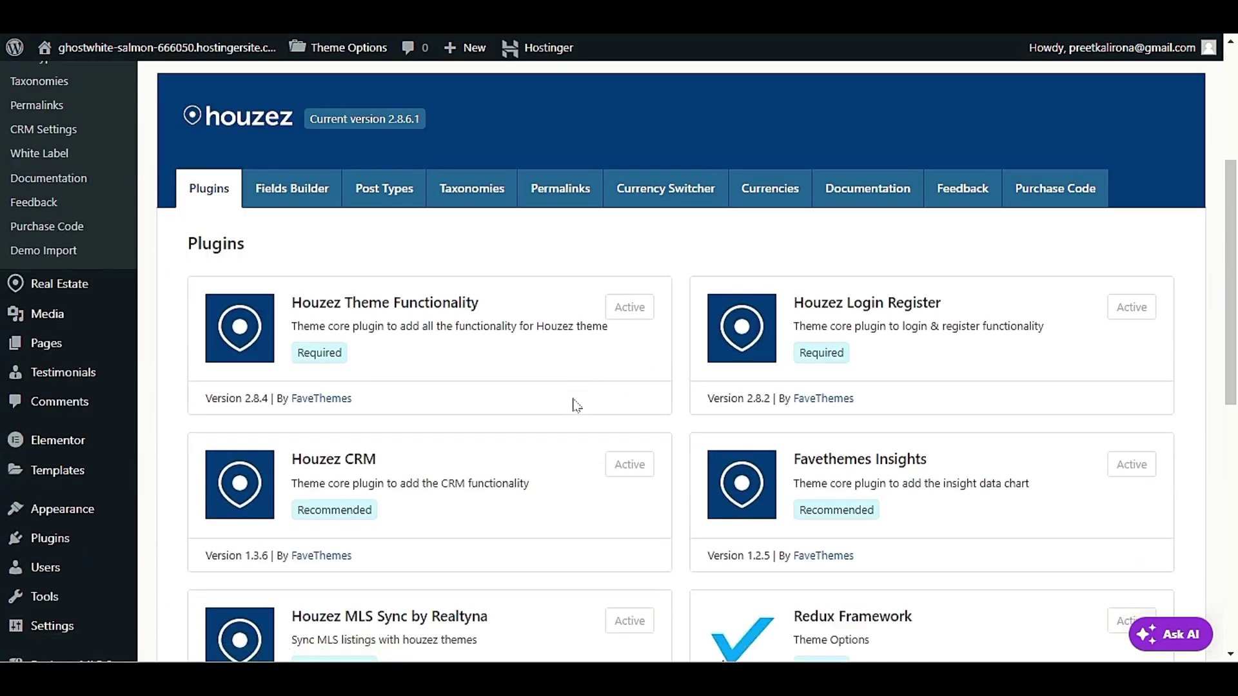
pyautogui.scroll(3, 567, 439)
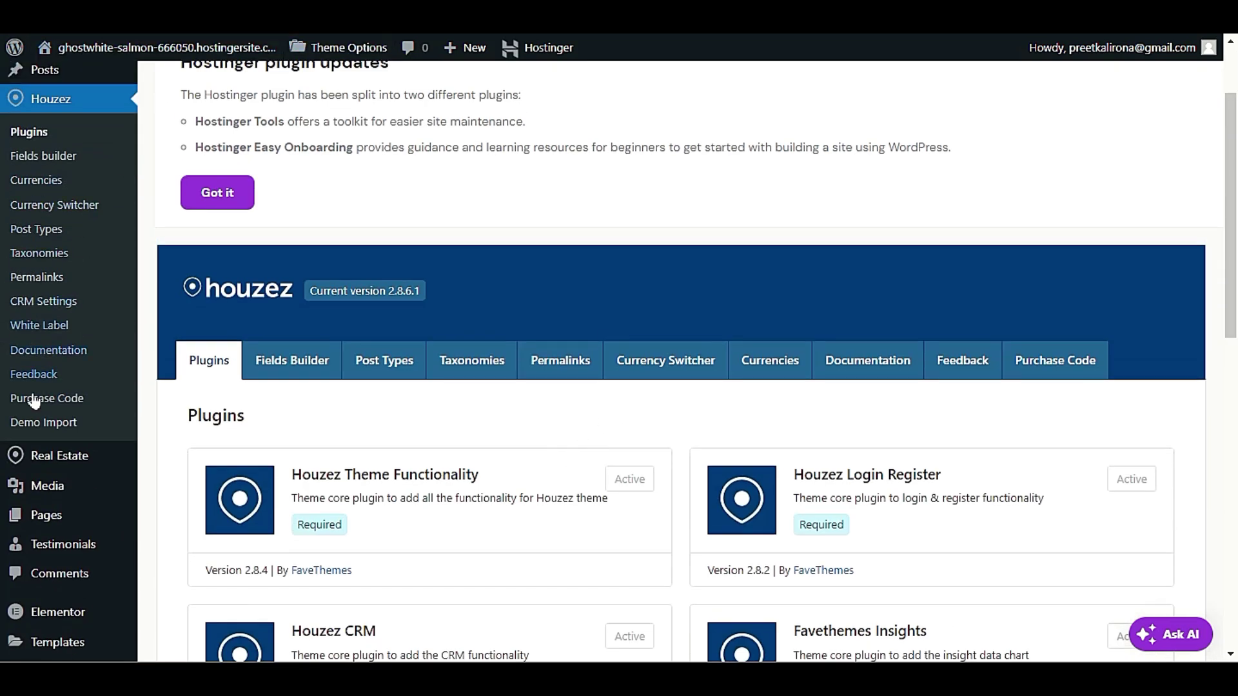
pyautogui.moveTo(38, 456)
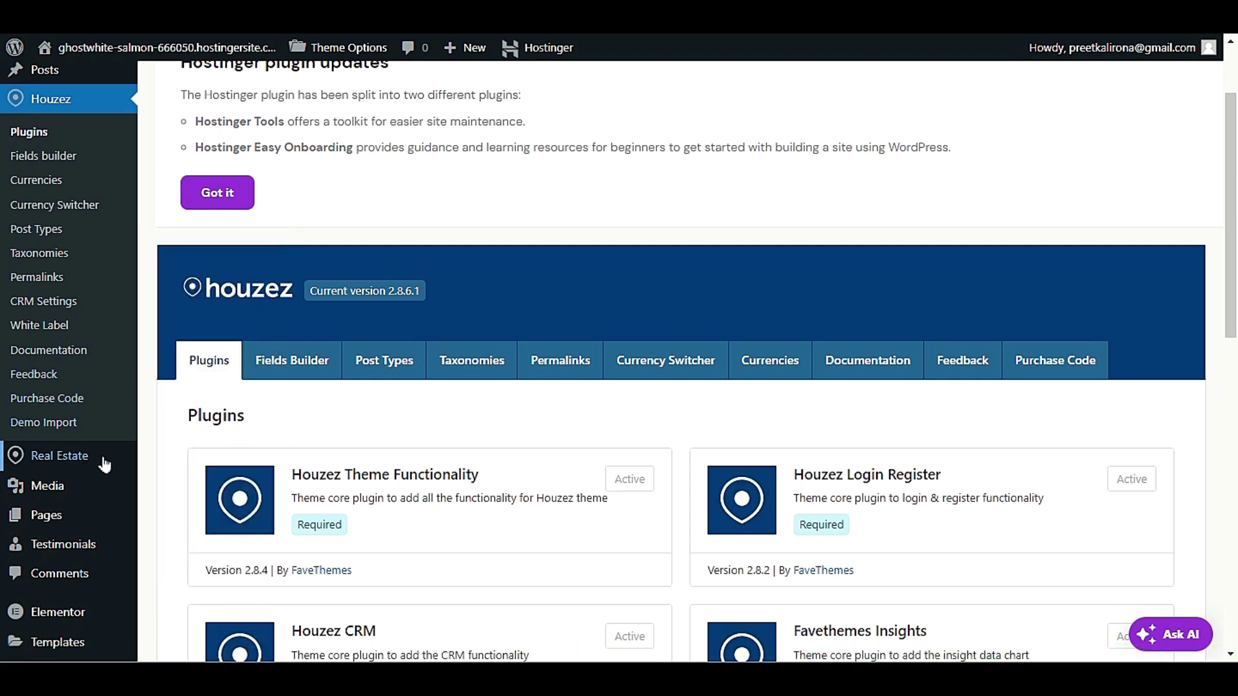
pyautogui.moveTo(104, 464)
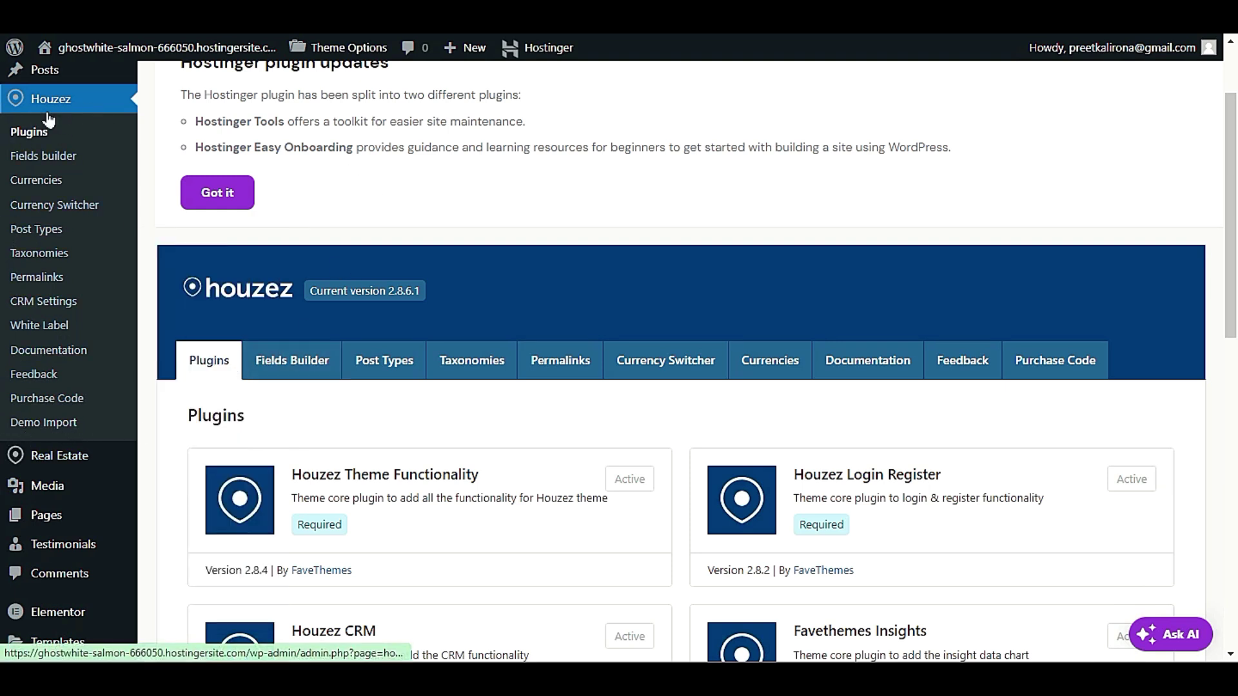
# Step: Open Houzez Demo Import and scroll to the demo grid, Default through Houzez05
pyautogui.click(46, 423)
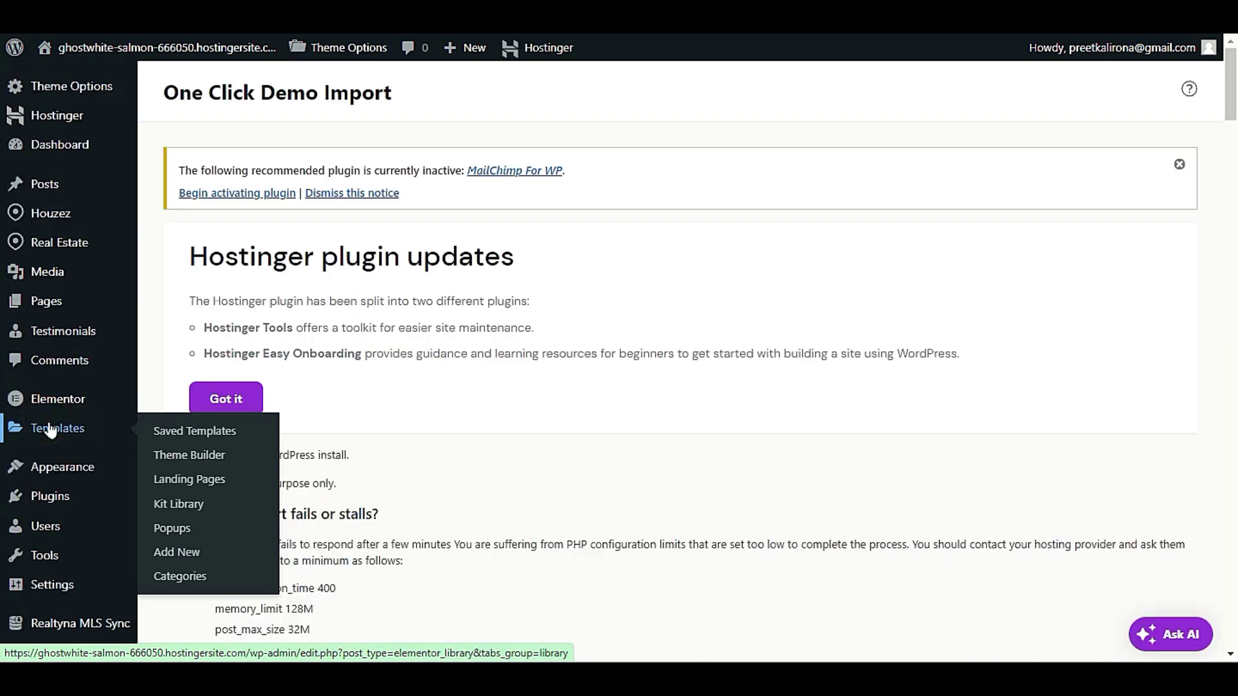
pyautogui.scroll(-6, 416, 322)
pyautogui.scroll(-8, 420, 311)
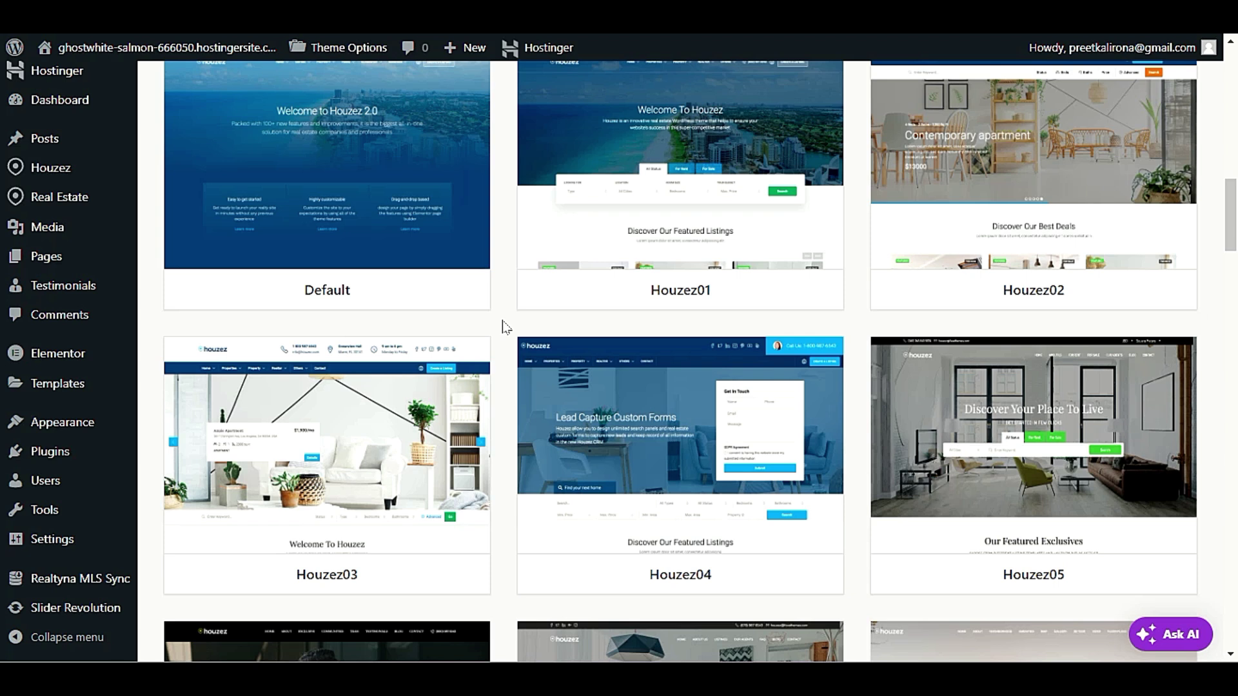
pyautogui.moveTo(379, 161)
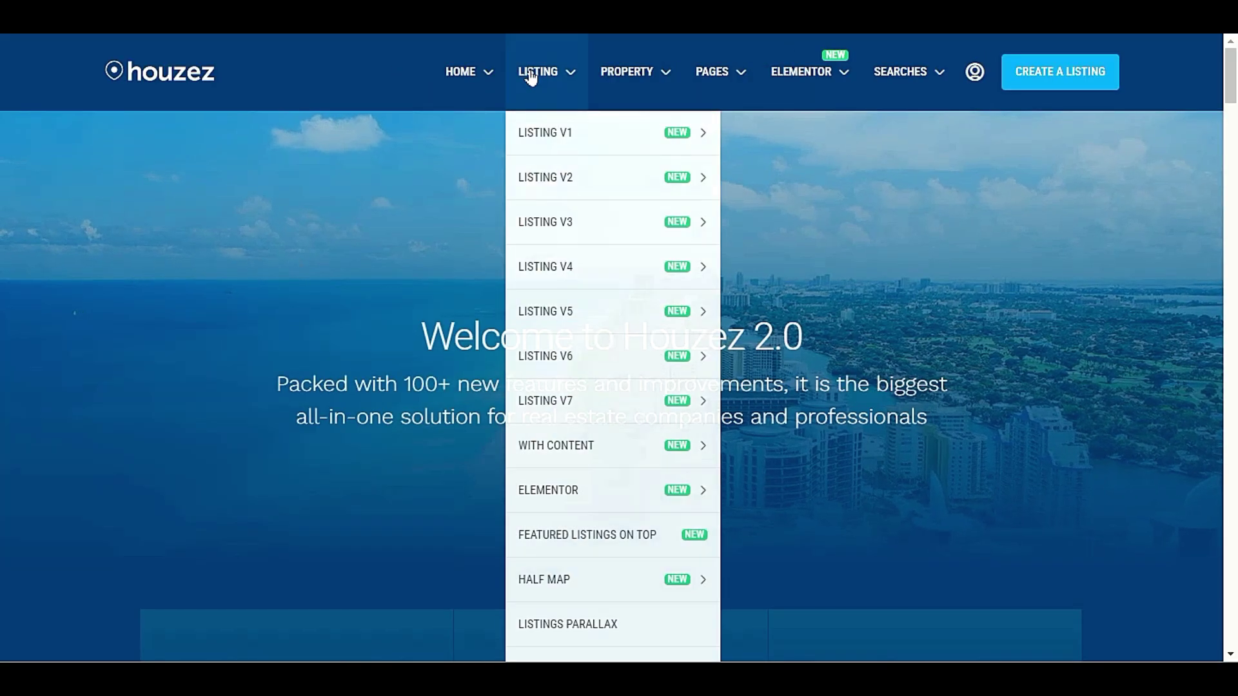
# Step: Look over the Default demo's header menus and homepage, advancing the featured properties carousel to its last page
pyautogui.moveTo(667, 102)
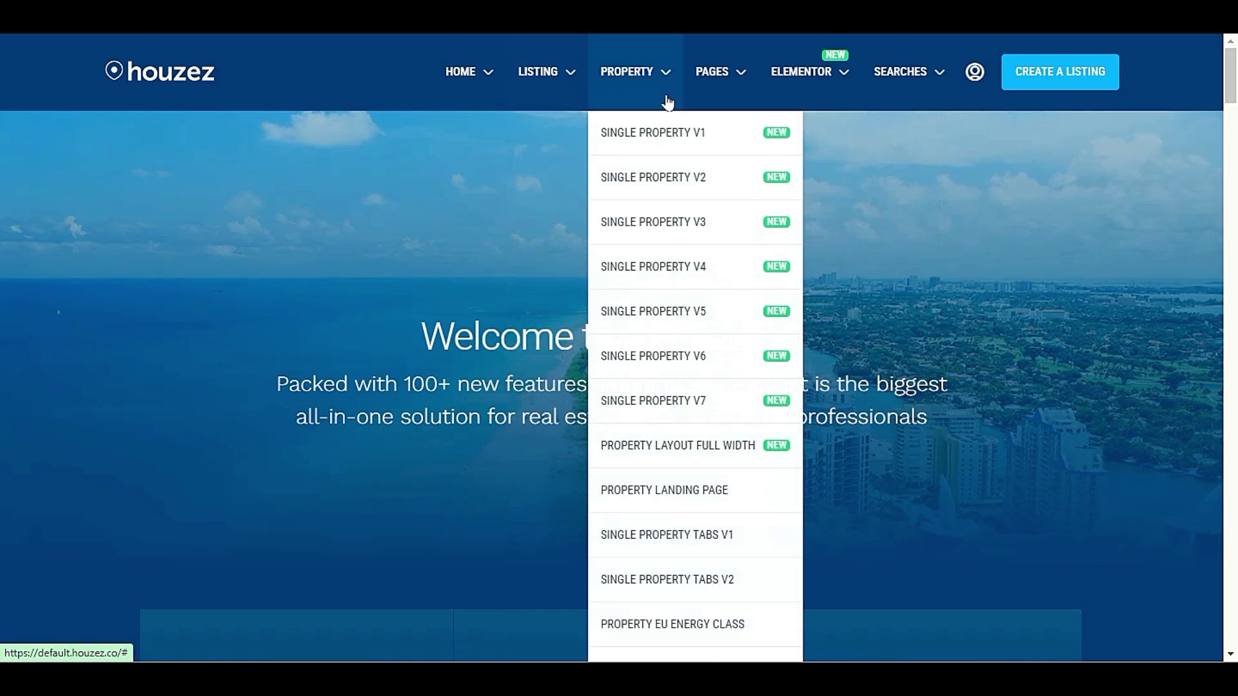
pyautogui.moveTo(485, 102)
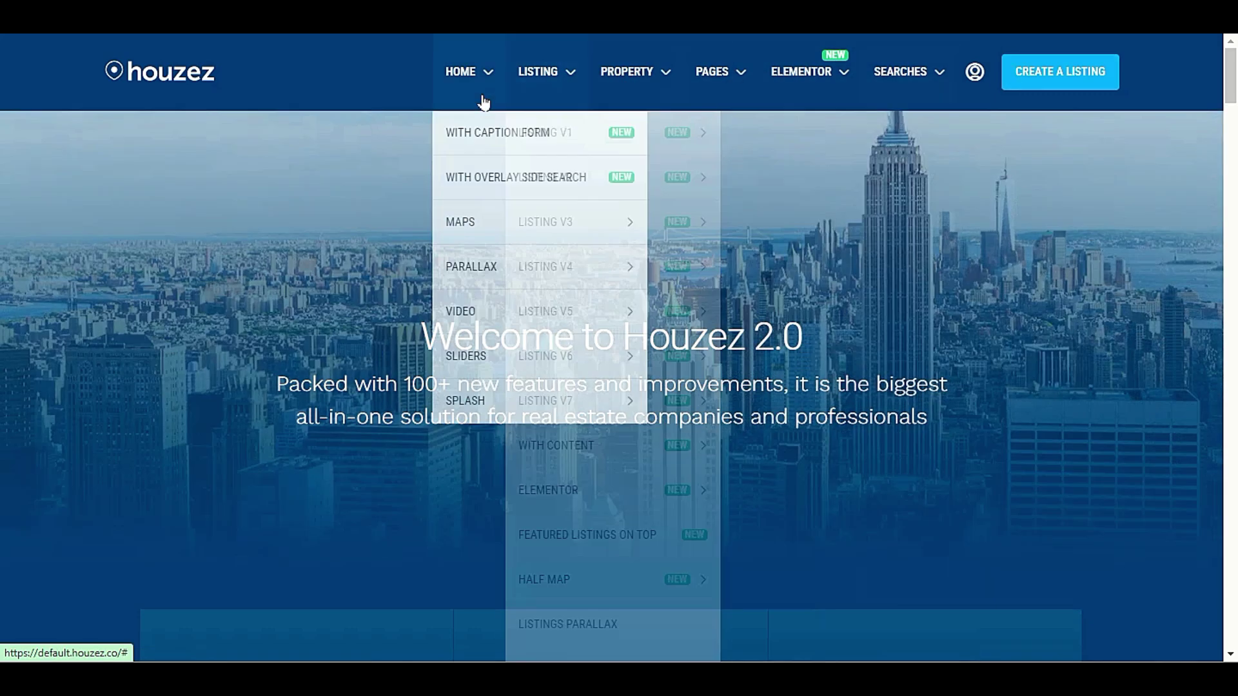
pyautogui.scroll(-4, 339, 295)
pyautogui.scroll(4, 336, 293)
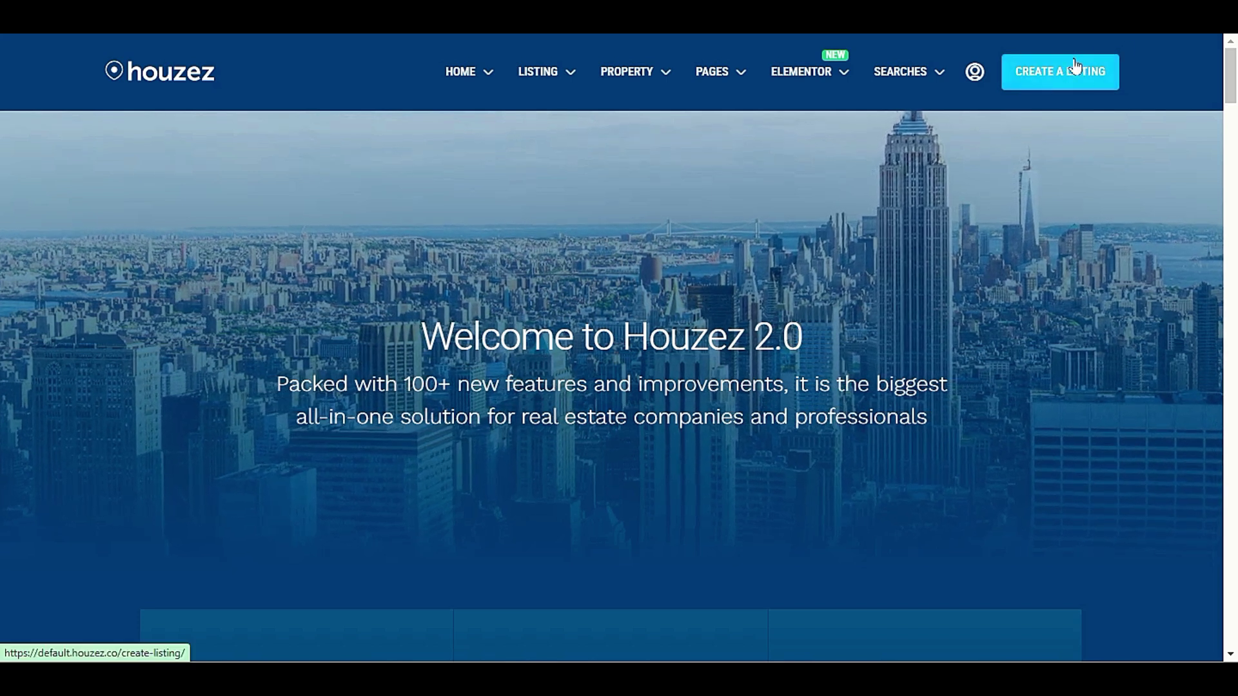
pyautogui.scroll(-6, 509, 354)
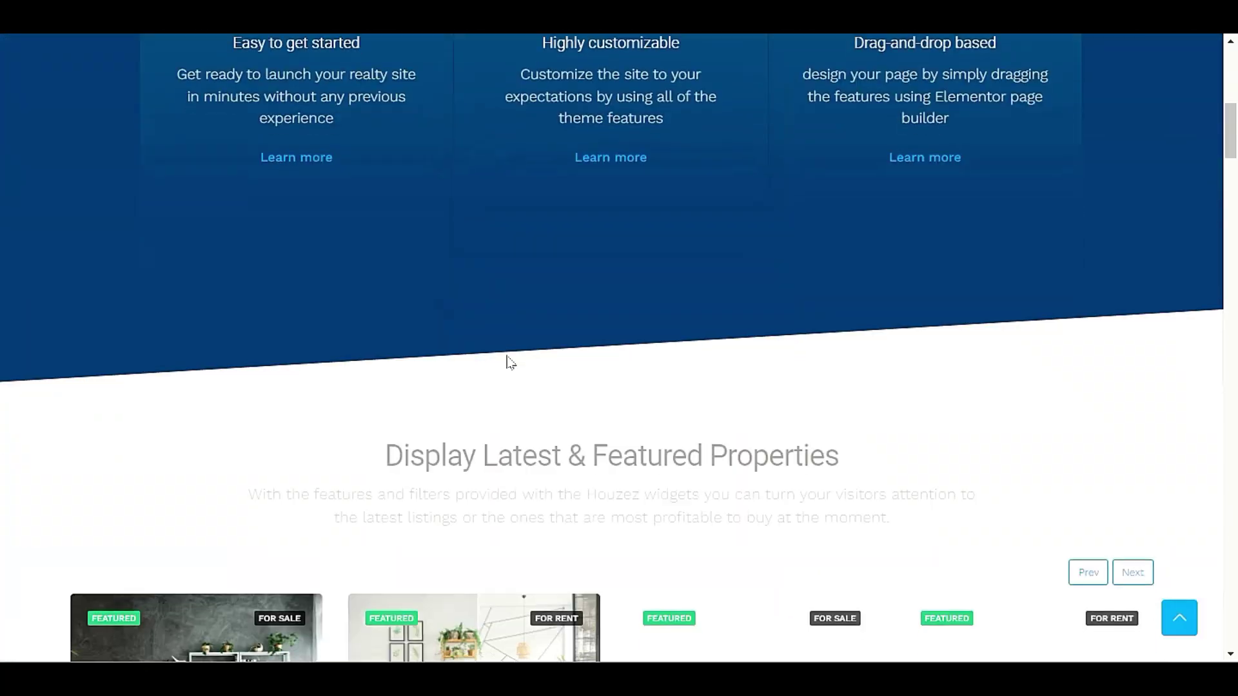
pyautogui.scroll(-4, 498, 357)
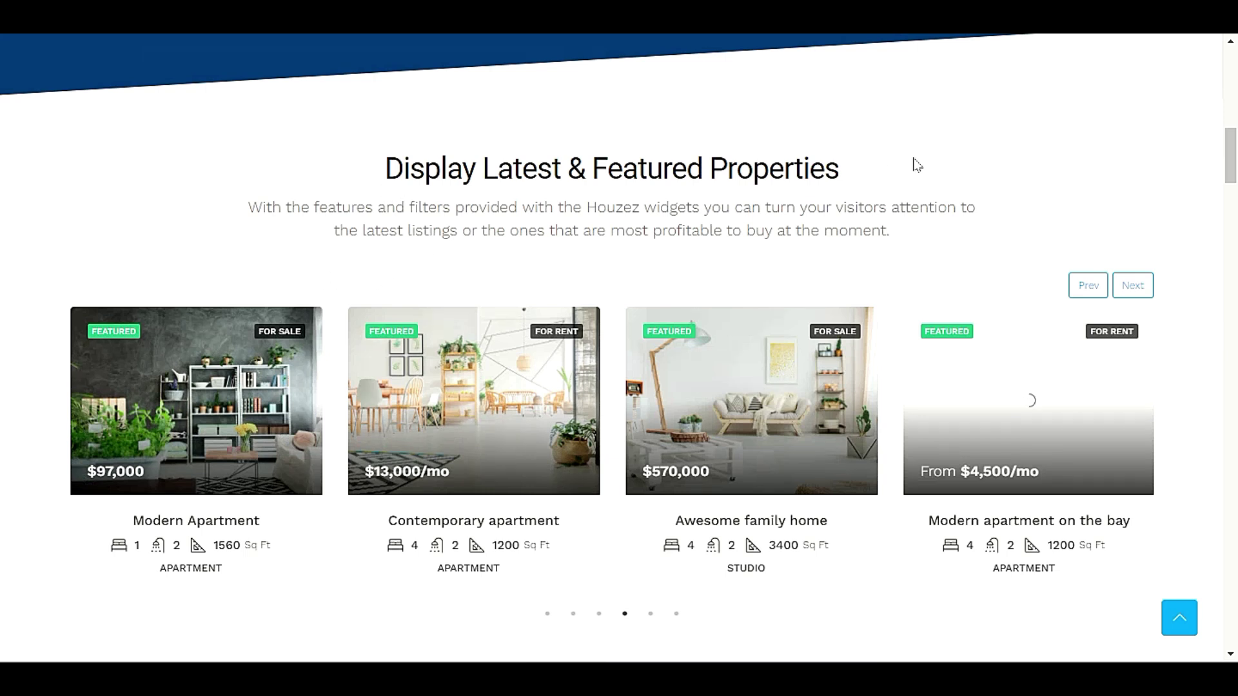
pyautogui.scroll(-3, 919, 161)
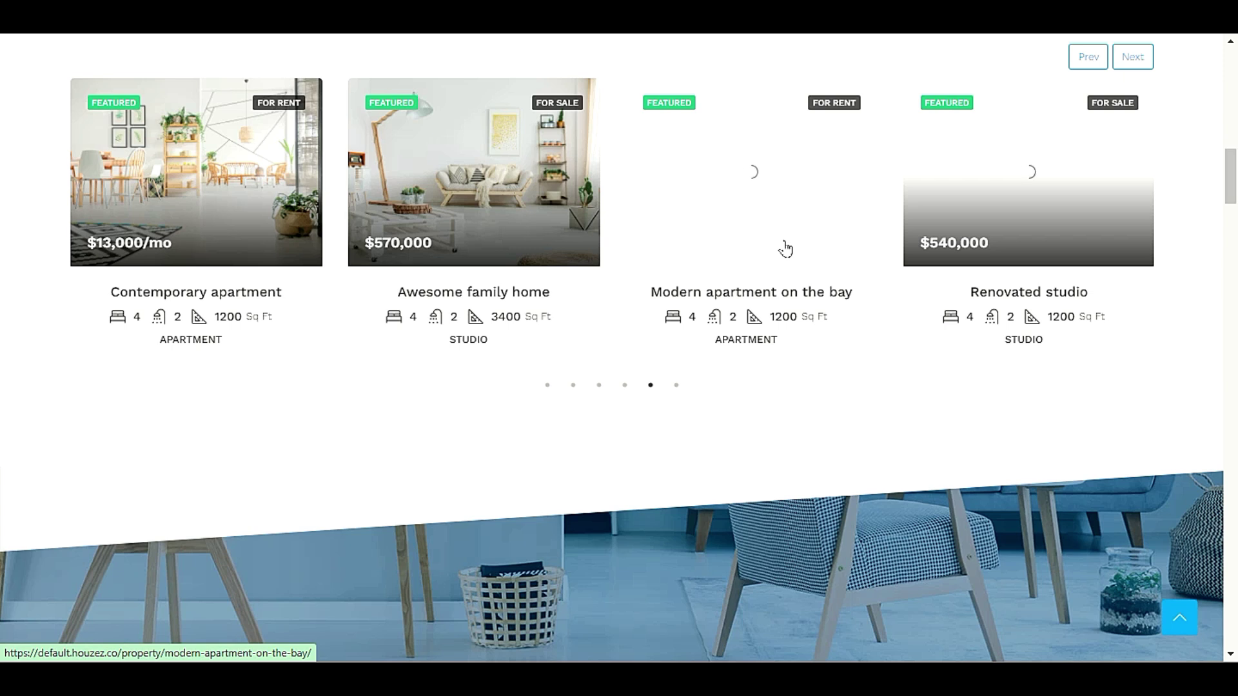
pyautogui.scroll(3, 775, 178)
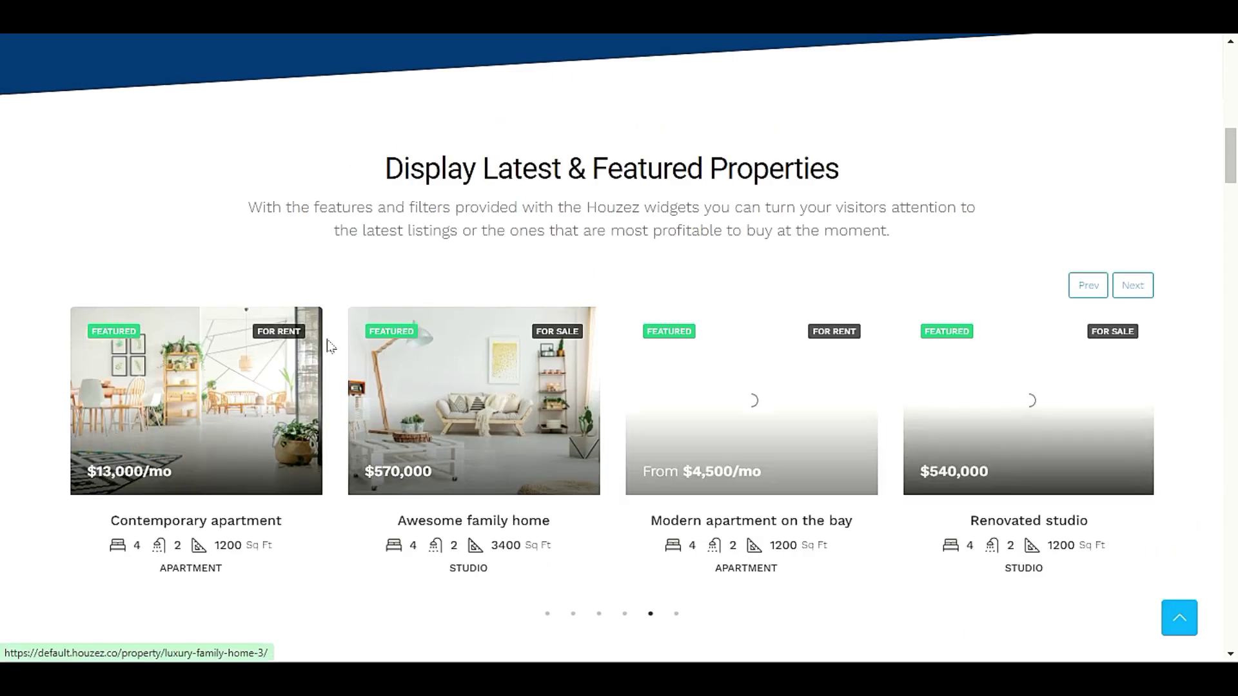
pyautogui.scroll(-10, 832, 352)
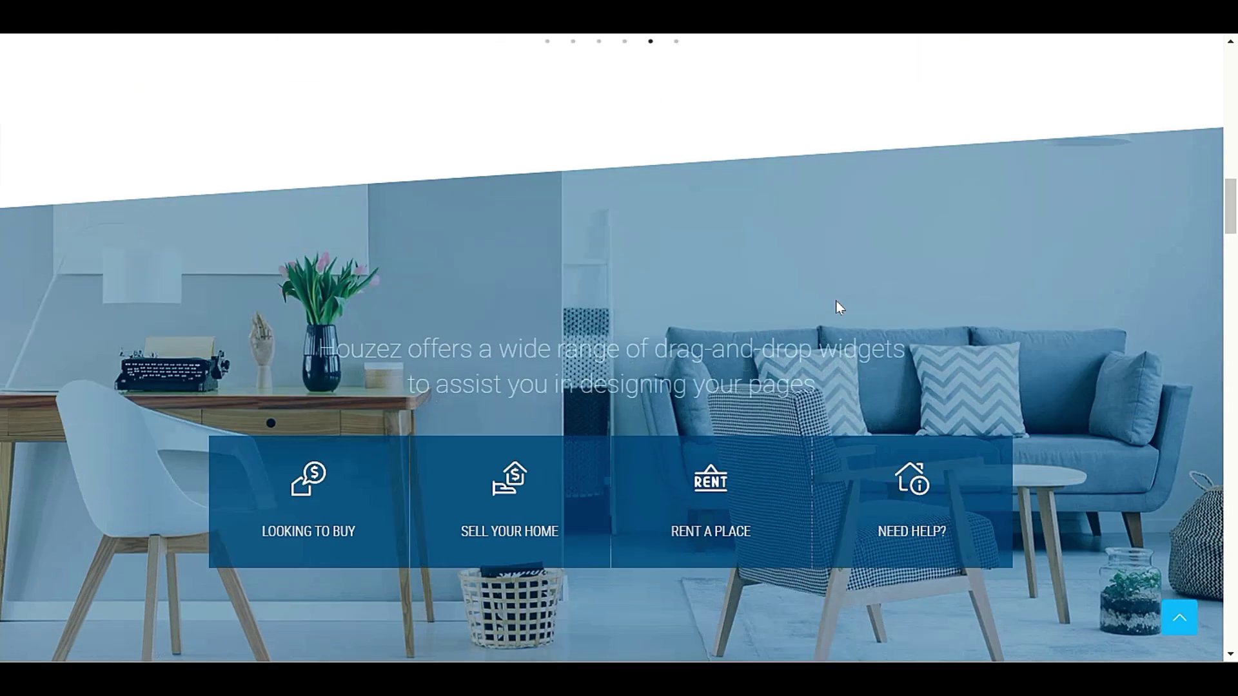
pyautogui.scroll(5, 836, 312)
pyautogui.scroll(4, 846, 336)
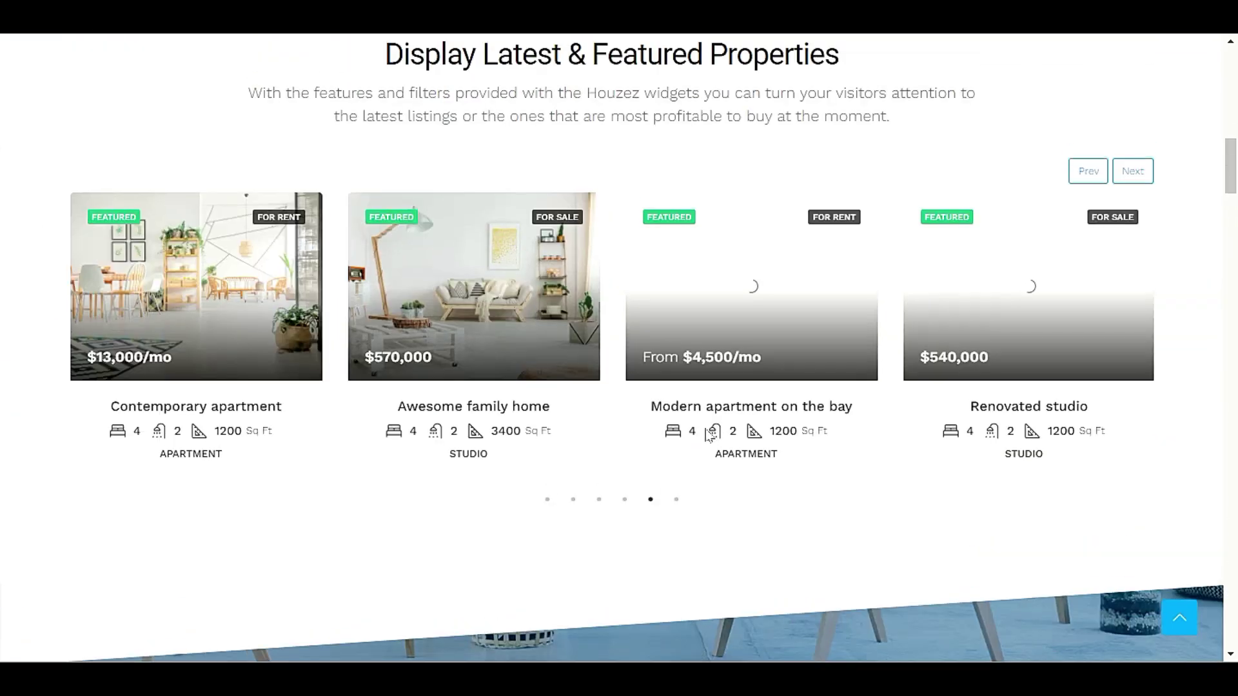
pyautogui.click(677, 500)
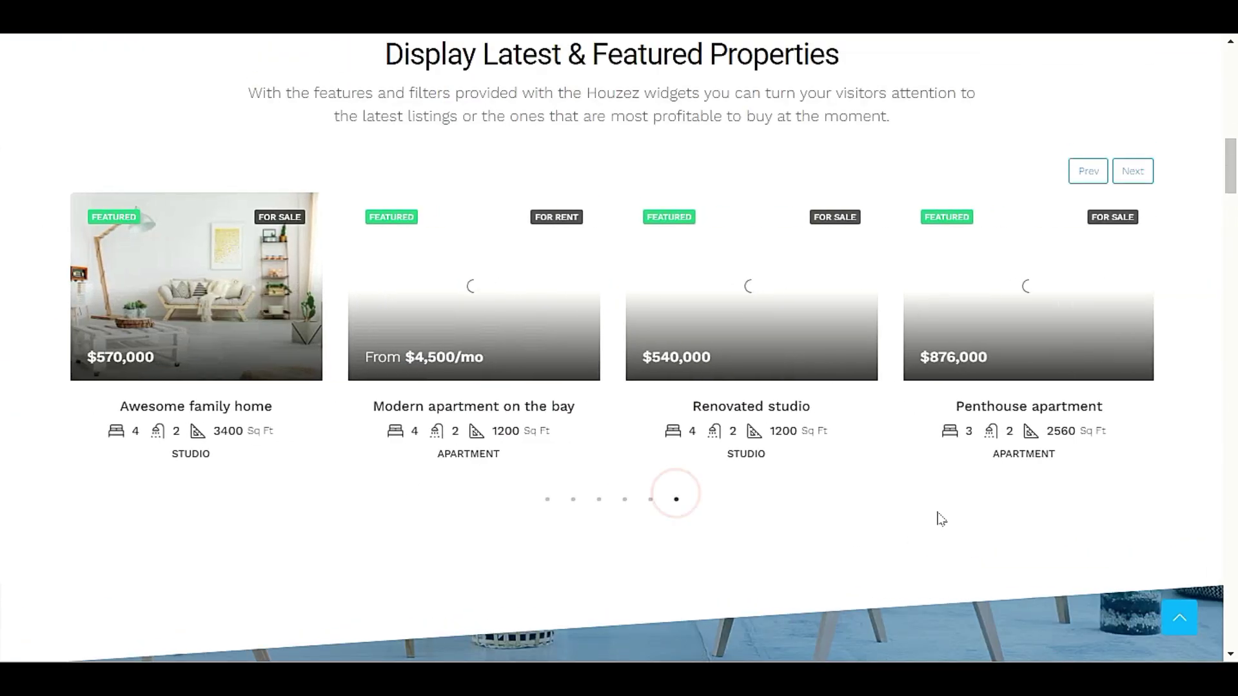
# Step: In the inquiry form, try Purchase then Rent as inquiry type and pick real estate agent as inquirer
pyautogui.scroll(-8, 938, 514)
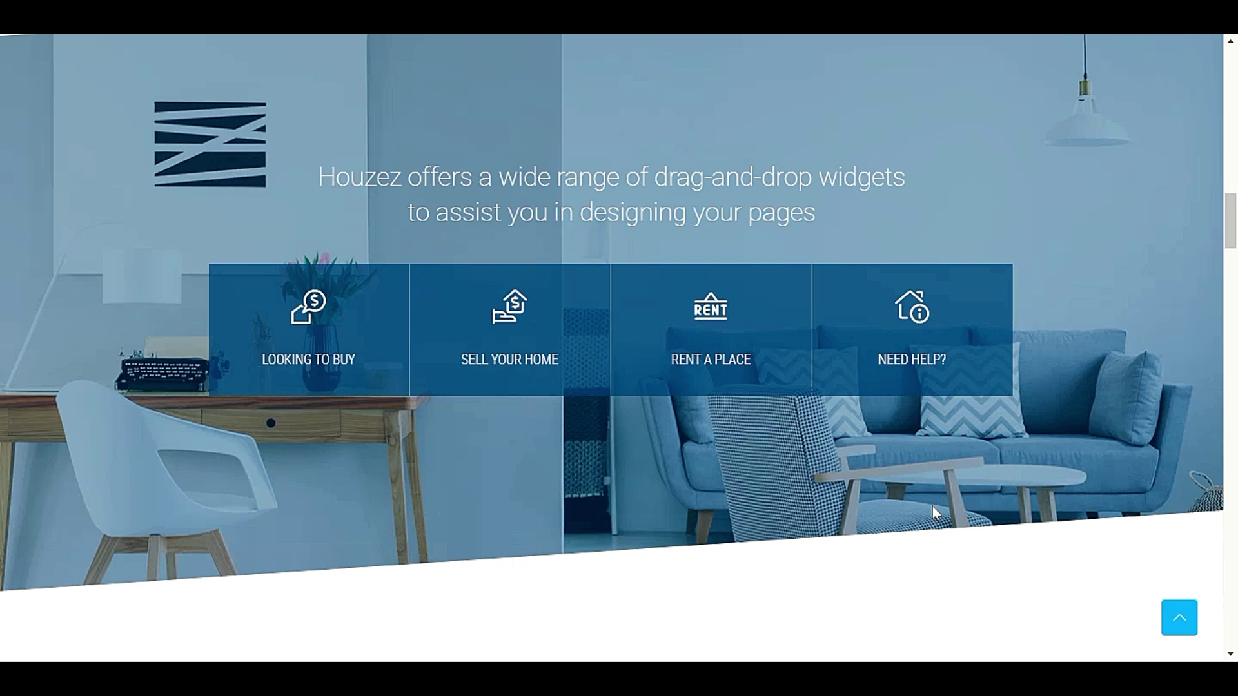
pyautogui.scroll(-9, 932, 505)
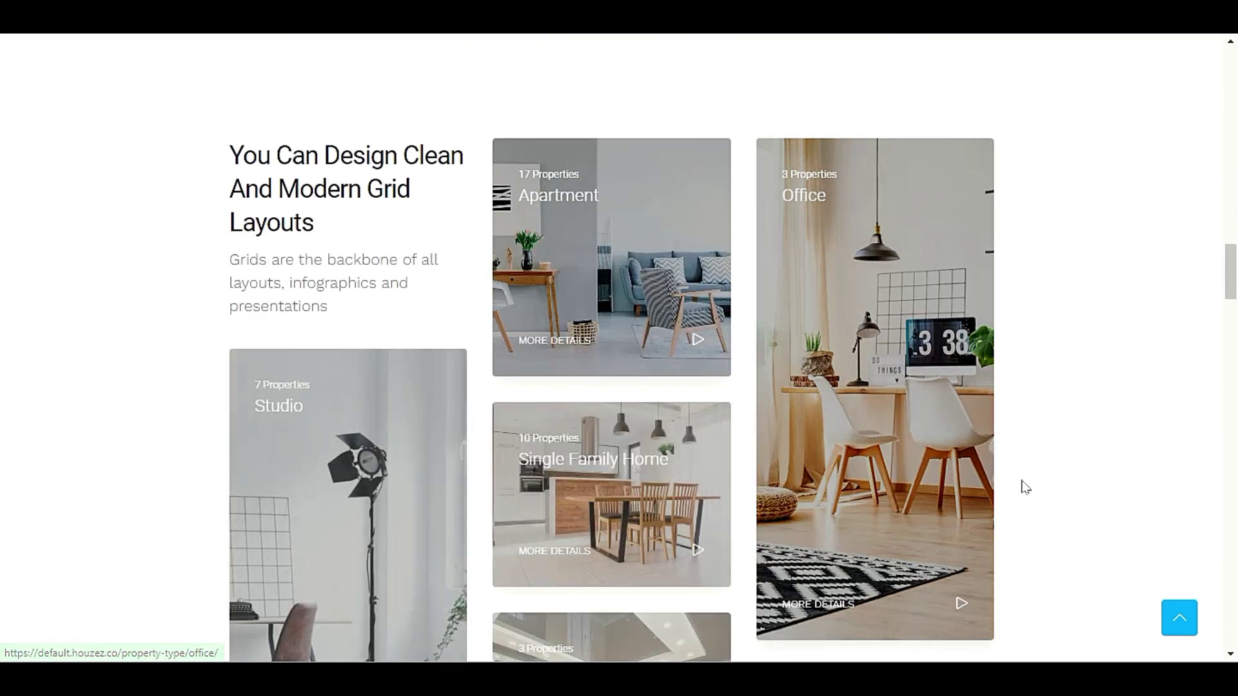
pyautogui.scroll(-15, 1025, 488)
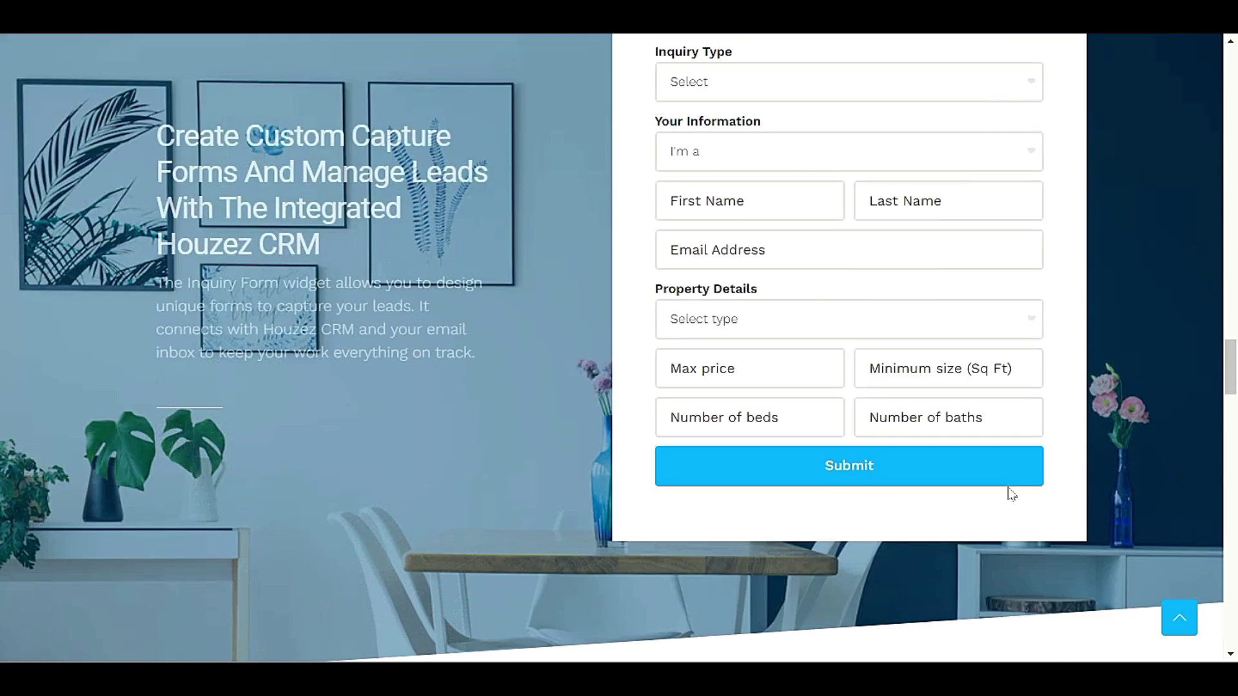
pyautogui.scroll(6, 1011, 494)
pyautogui.scroll(-5, 1011, 494)
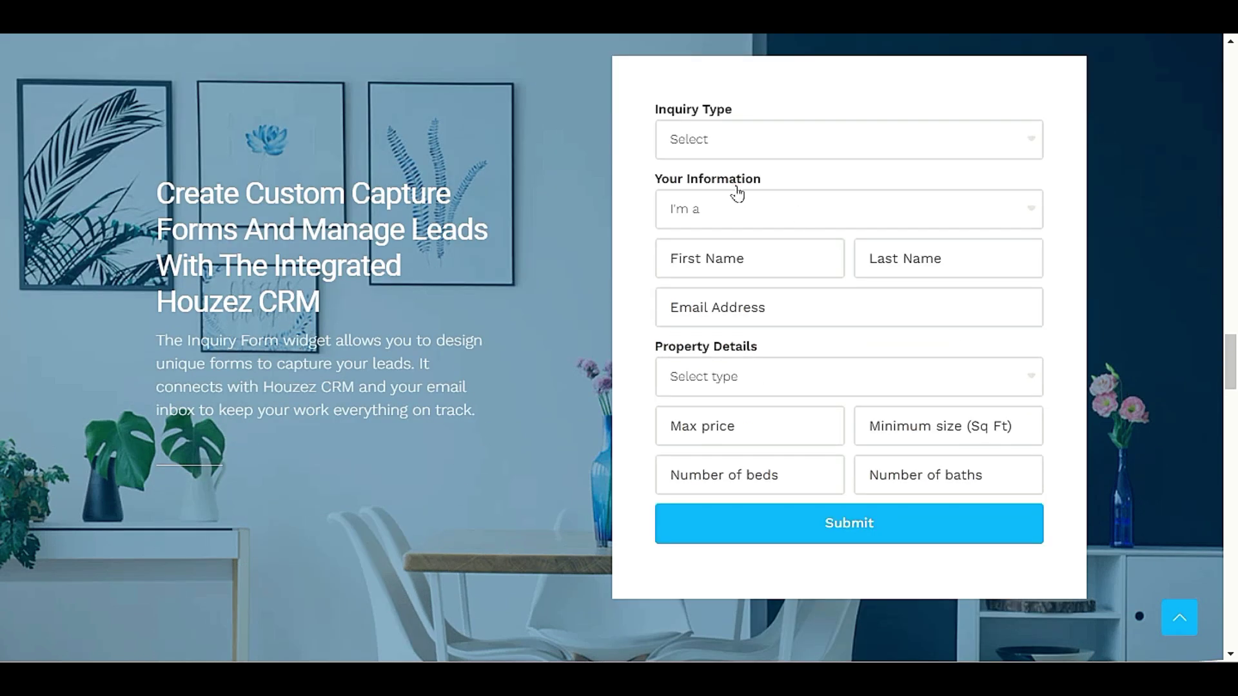
pyautogui.click(733, 134)
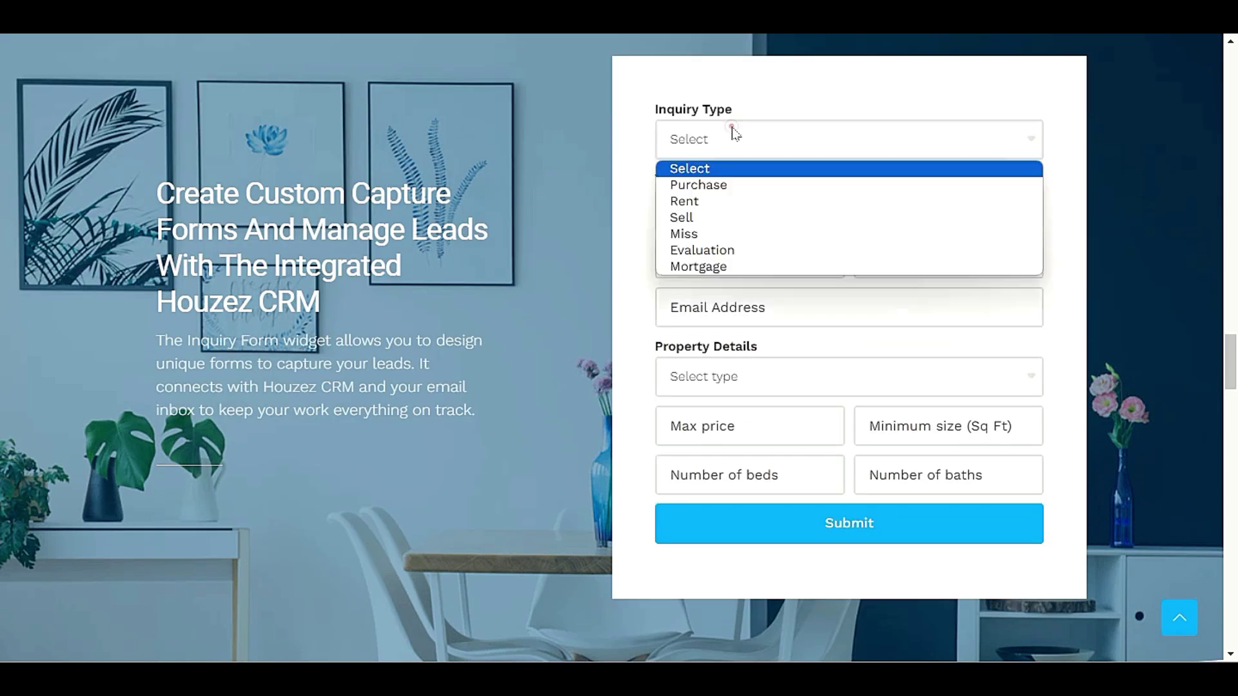
pyautogui.click(721, 186)
pyautogui.click(736, 141)
pyautogui.click(702, 201)
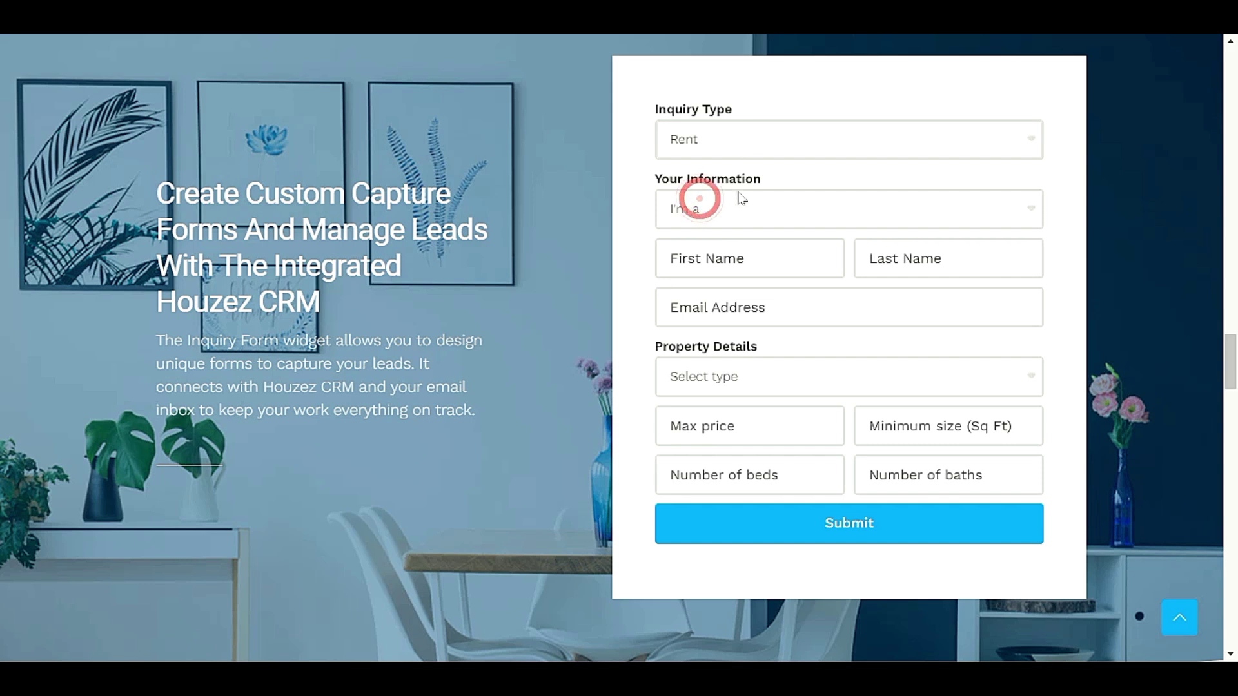
pyautogui.click(736, 201)
pyautogui.click(798, 257)
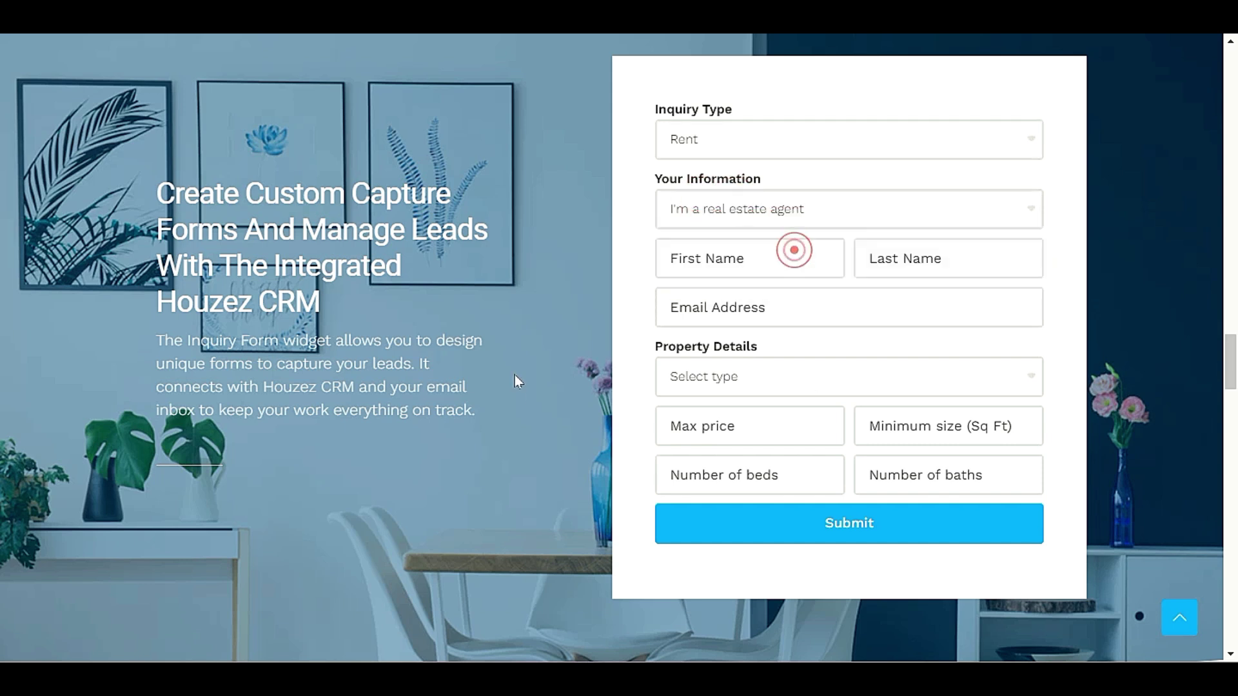
# Step: Scroll further through the Default demo homepage's remaining sections
pyautogui.scroll(-7, 572, 368)
pyautogui.scroll(-8, 541, 430)
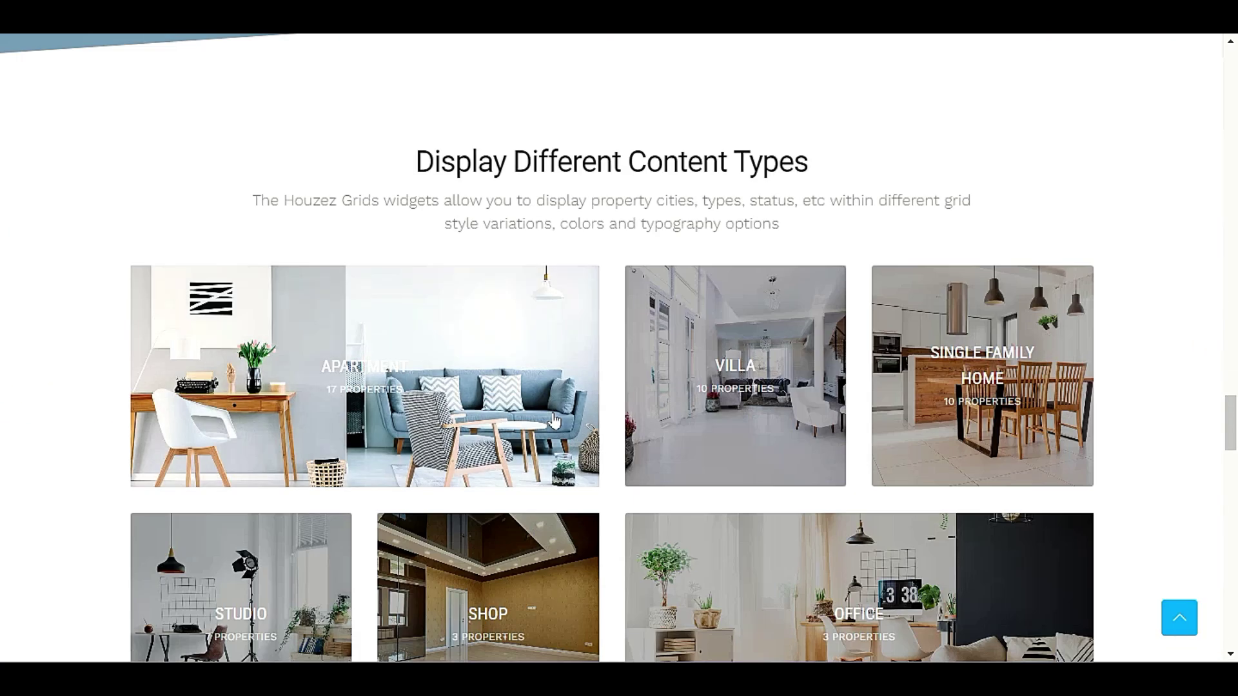
pyautogui.scroll(5, 581, 419)
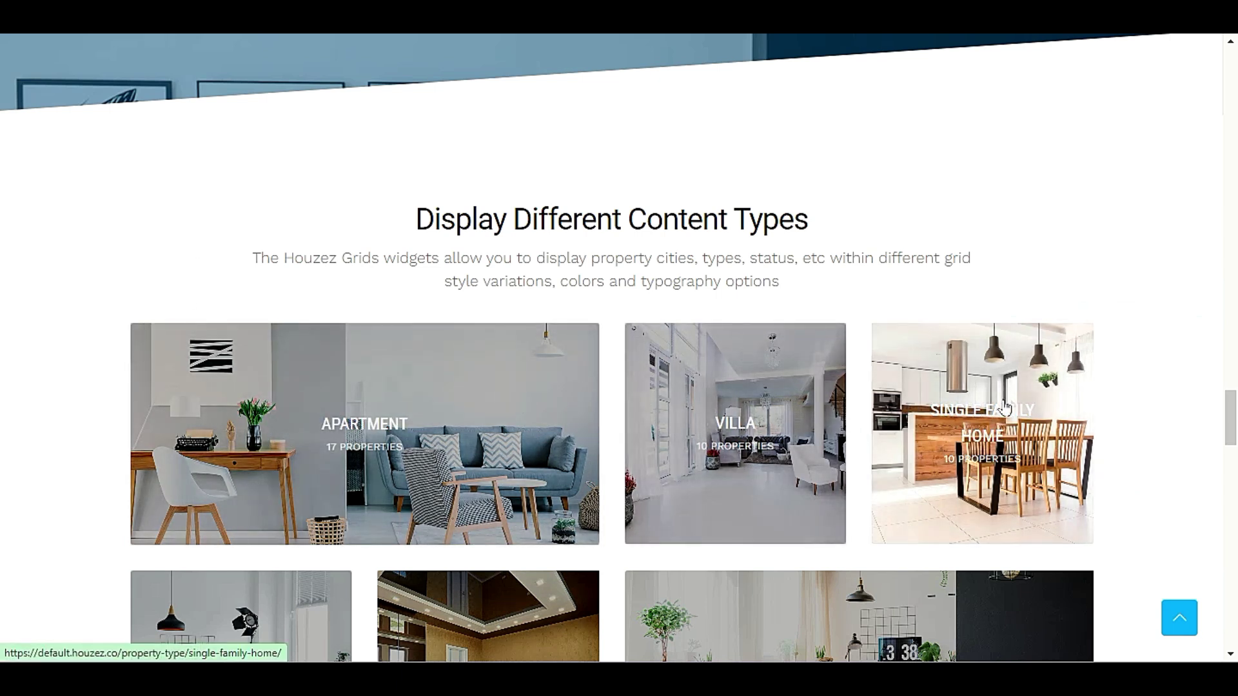
pyautogui.scroll(-4, 1133, 533)
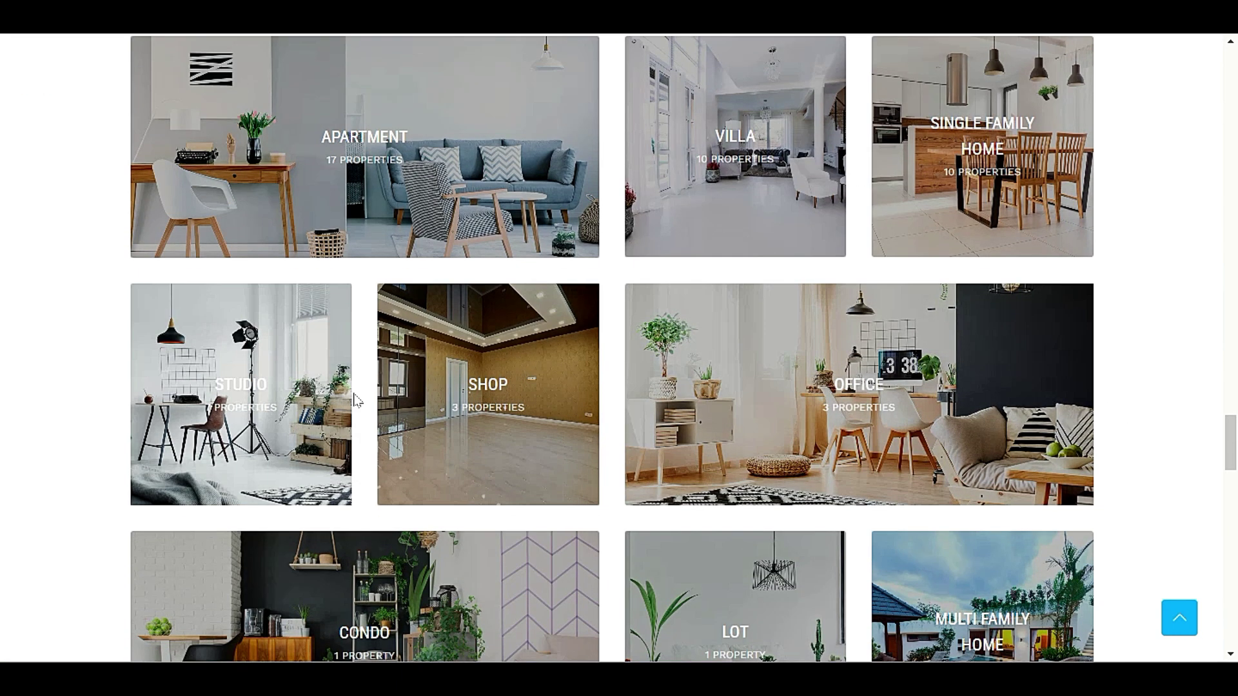
pyautogui.scroll(-4, 75, 426)
pyautogui.scroll(-8, 74, 427)
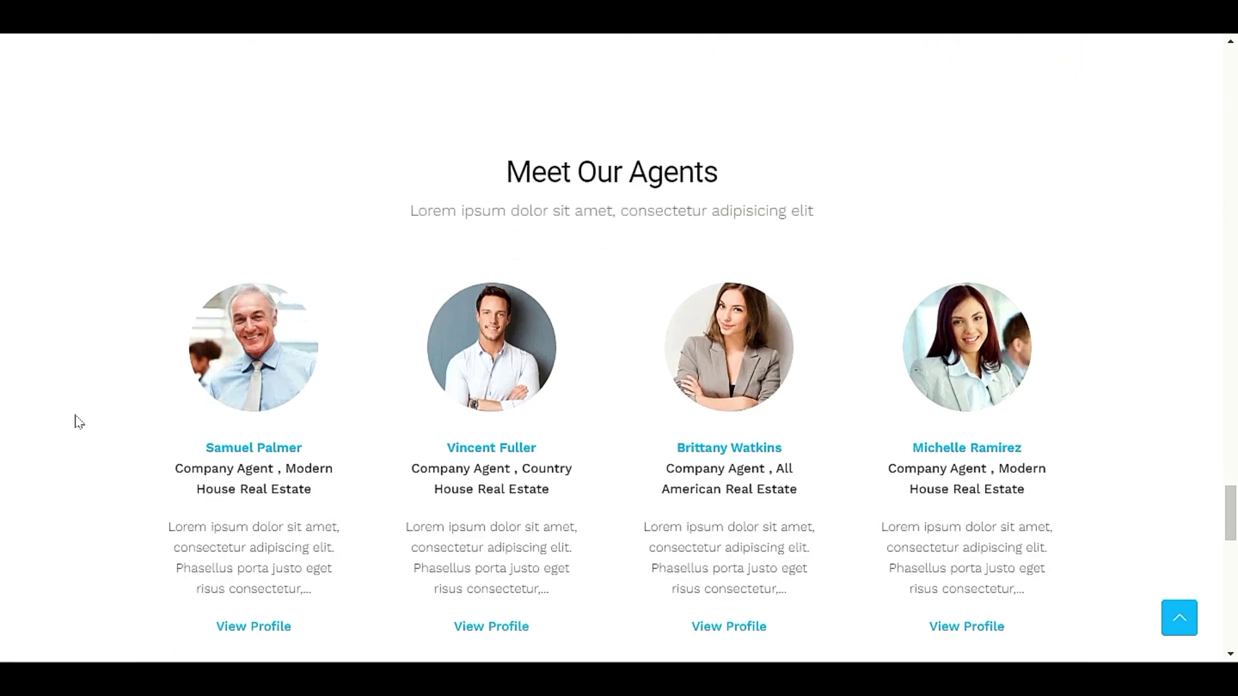
pyautogui.scroll(1, 77, 422)
pyautogui.scroll(-3, 78, 422)
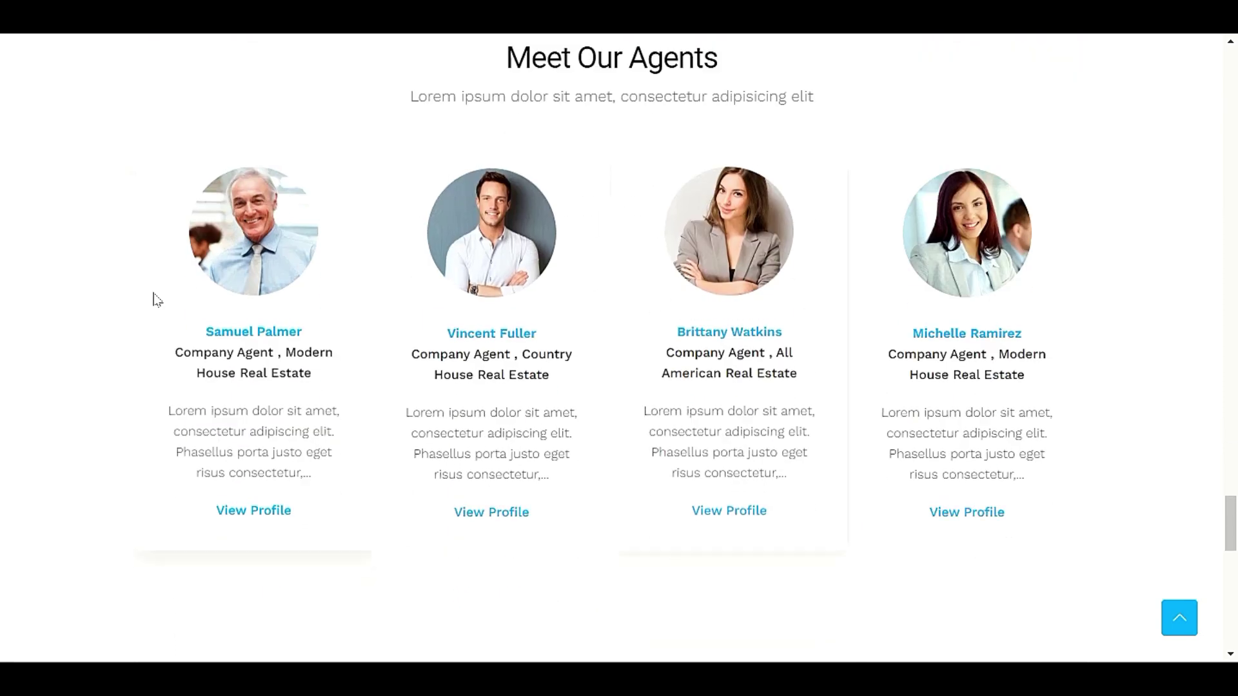
pyautogui.scroll(-15, 33, 434)
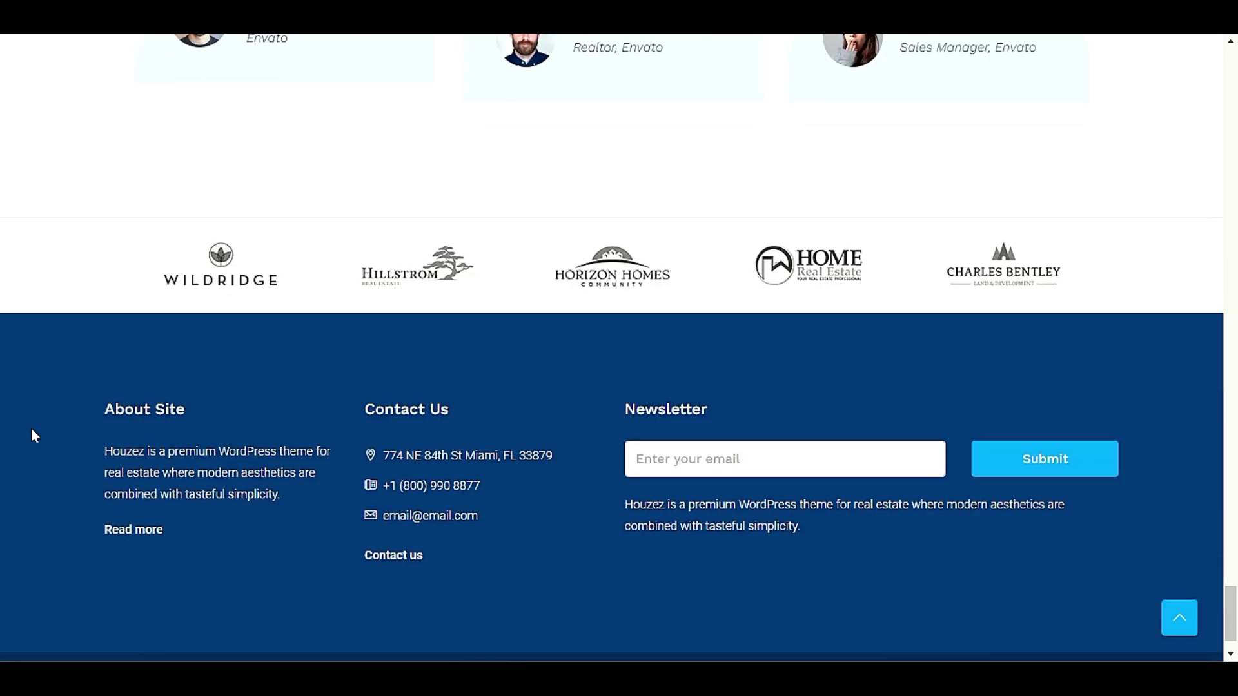
pyautogui.scroll(-1, 32, 432)
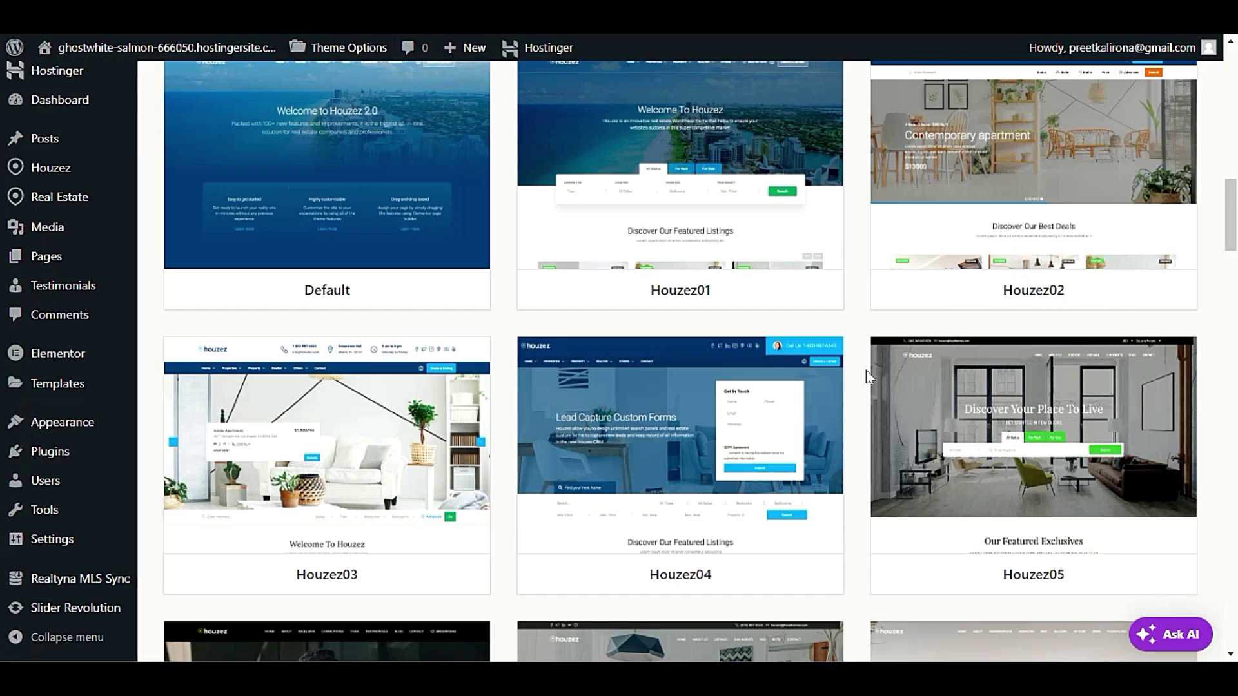
pyautogui.scroll(1, 867, 374)
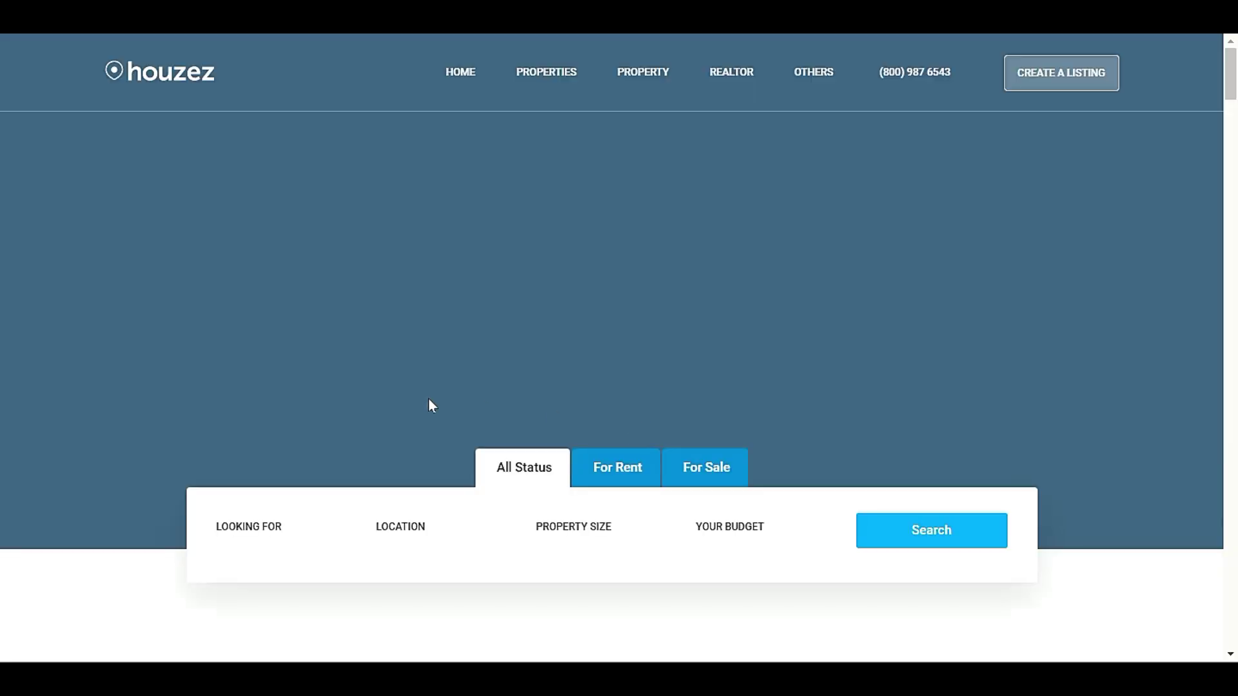
# Step: Switch the hero property search to For Rent, after briefly trying For Sale
pyautogui.scroll(-3, 247, 400)
pyautogui.scroll(3, 242, 400)
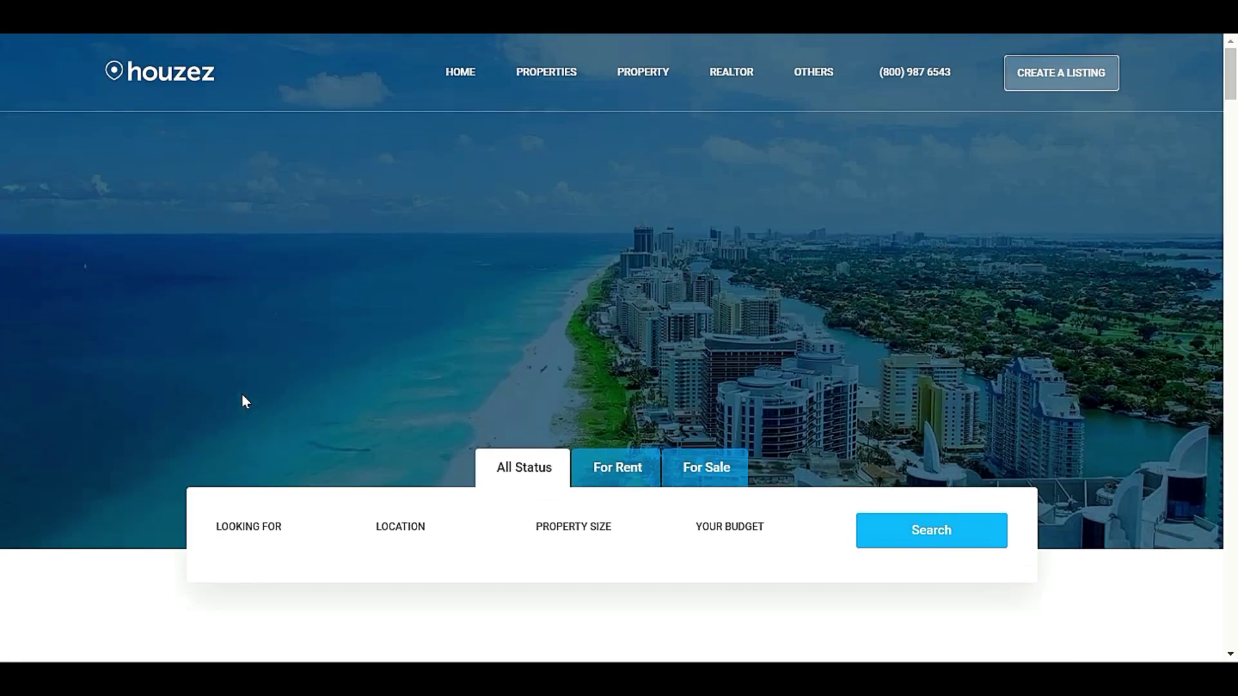
pyautogui.scroll(-3, 243, 400)
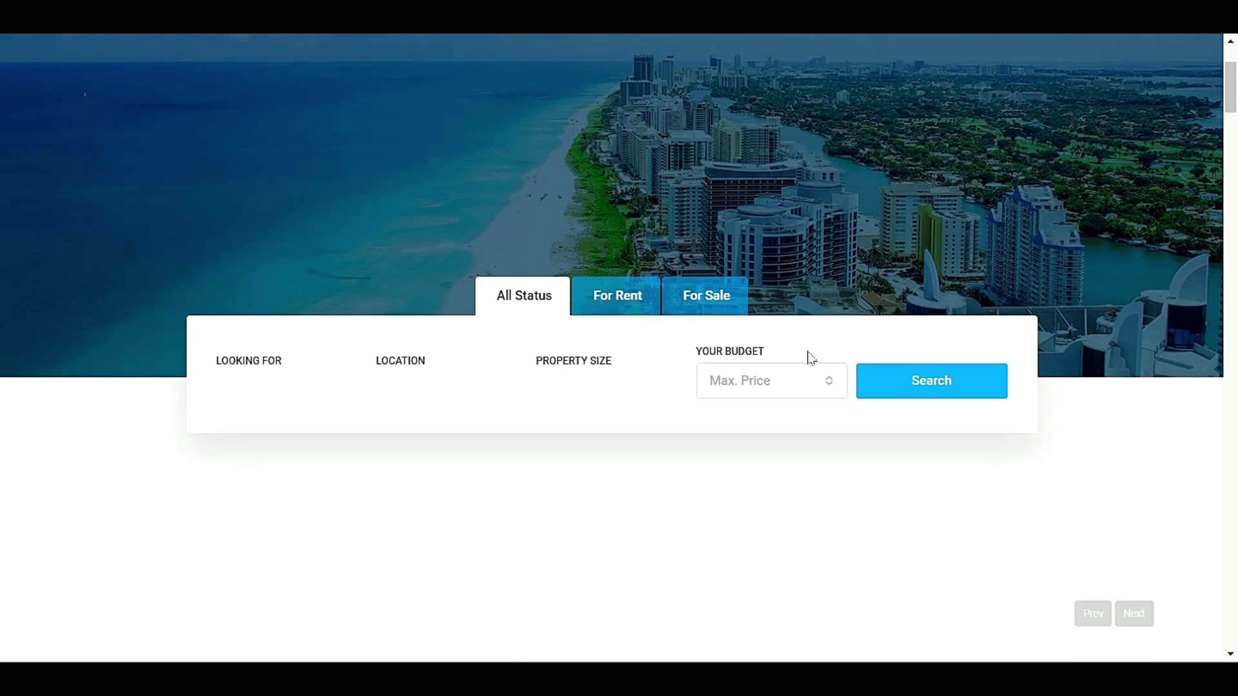
pyautogui.scroll(-3, 580, 290)
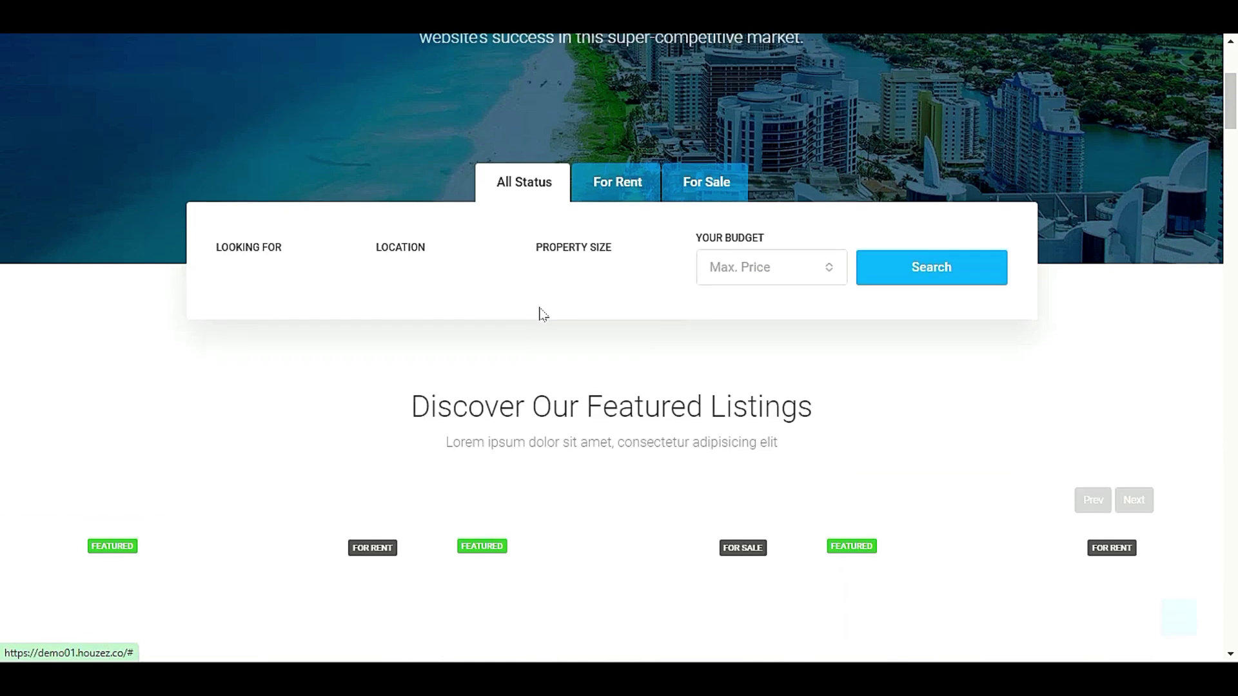
pyautogui.click(618, 187)
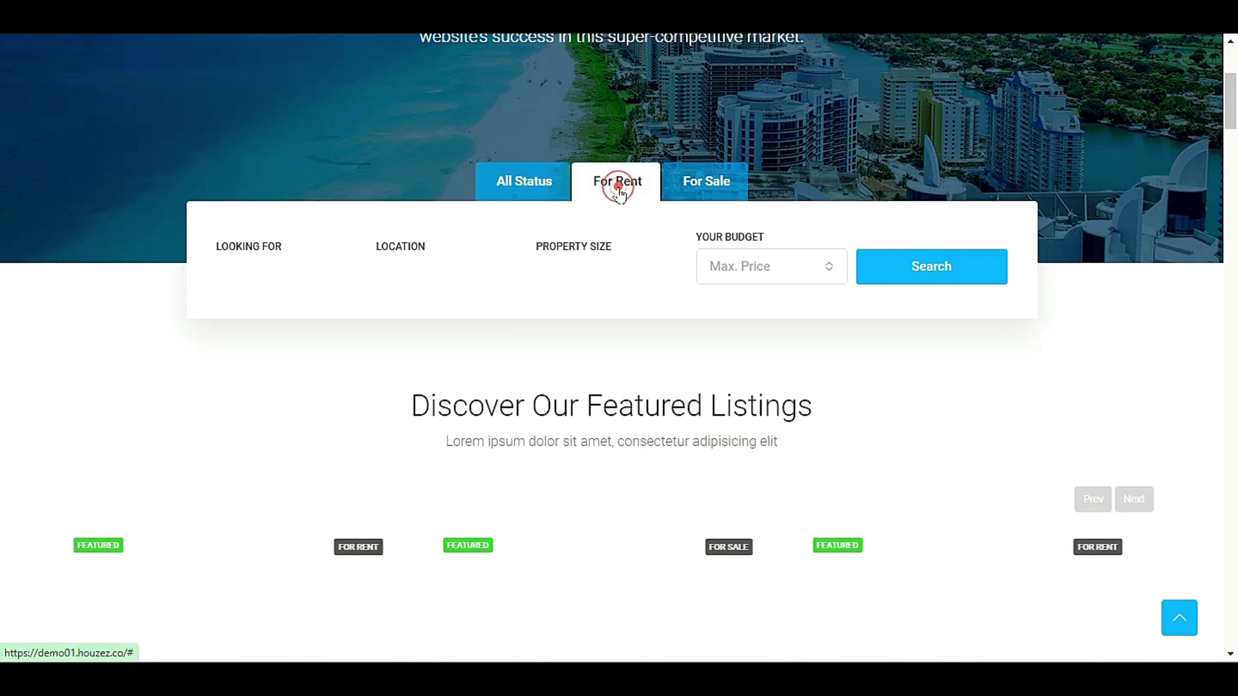
pyautogui.click(693, 180)
pyautogui.click(615, 182)
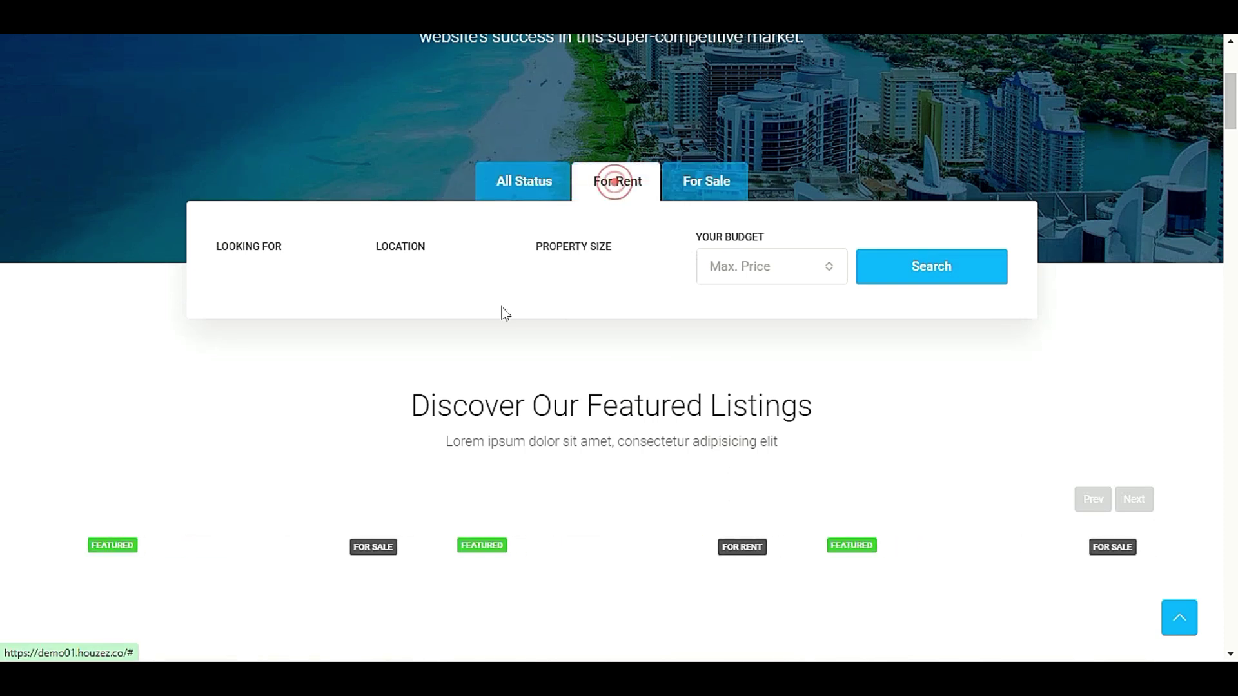
# Step: Check the Max. Price, Property Type, Location and Bedrooms dropdown choices, leaving all lists closed
pyautogui.click(777, 261)
pyautogui.click(574, 306)
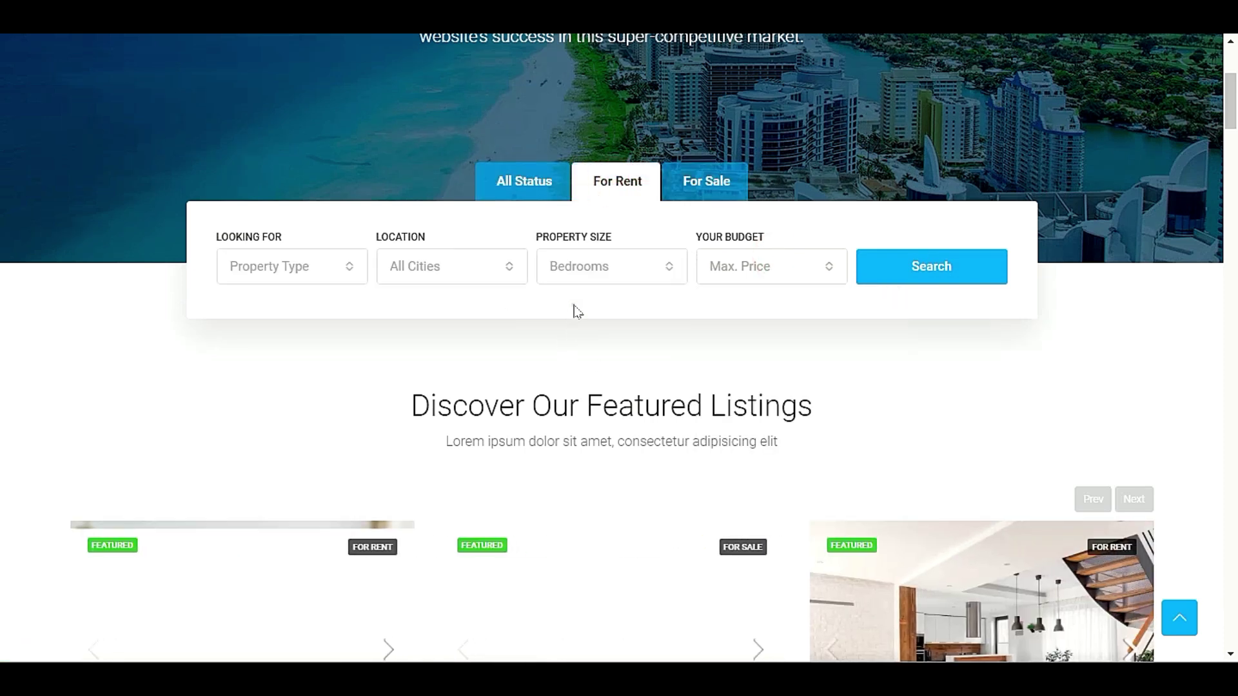
pyautogui.click(279, 265)
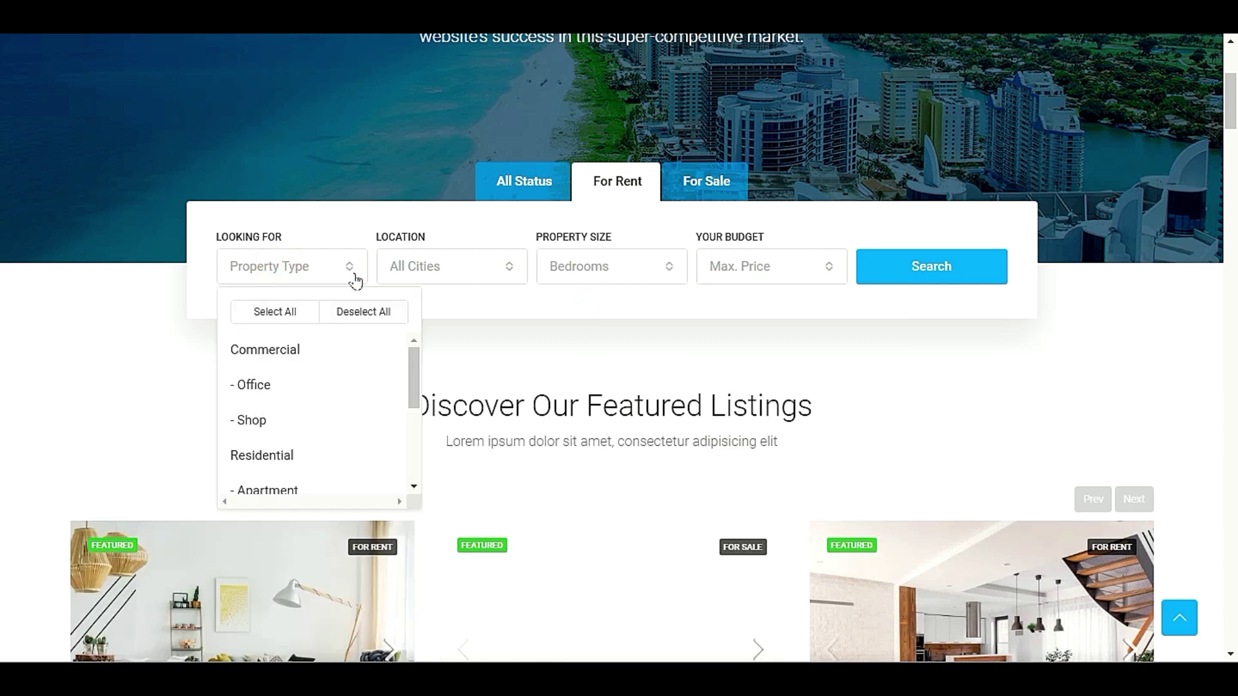
pyautogui.click(459, 273)
pyautogui.click(636, 264)
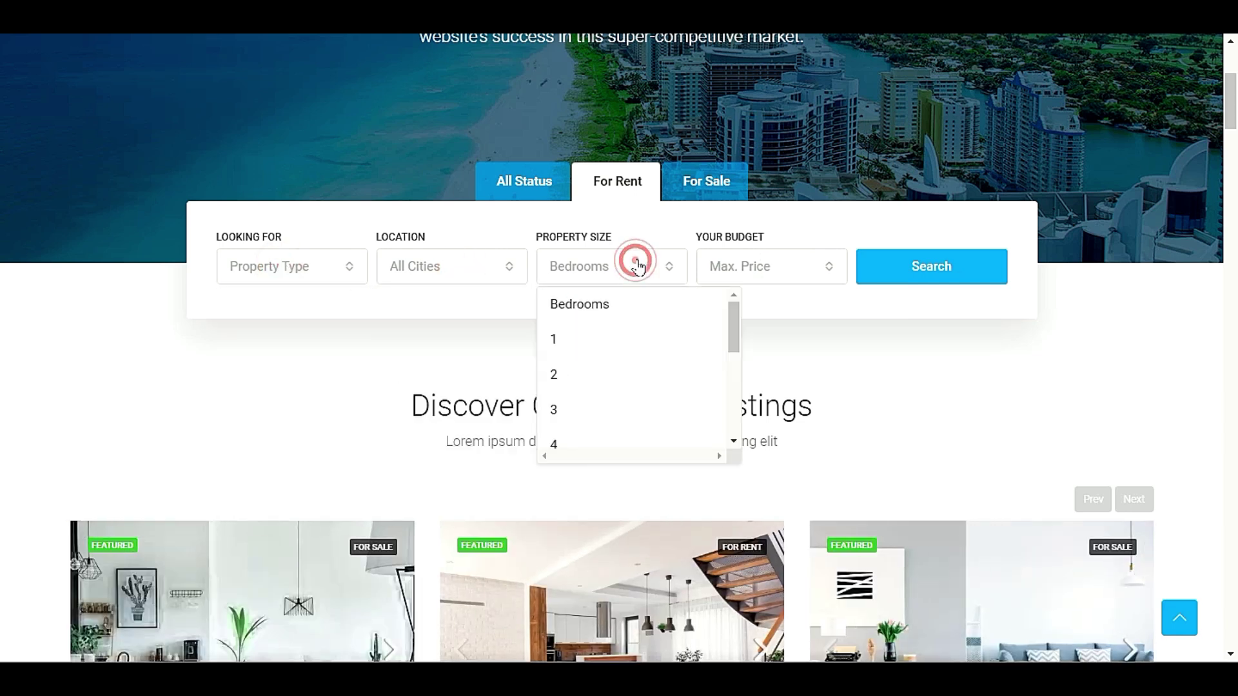
pyautogui.click(811, 266)
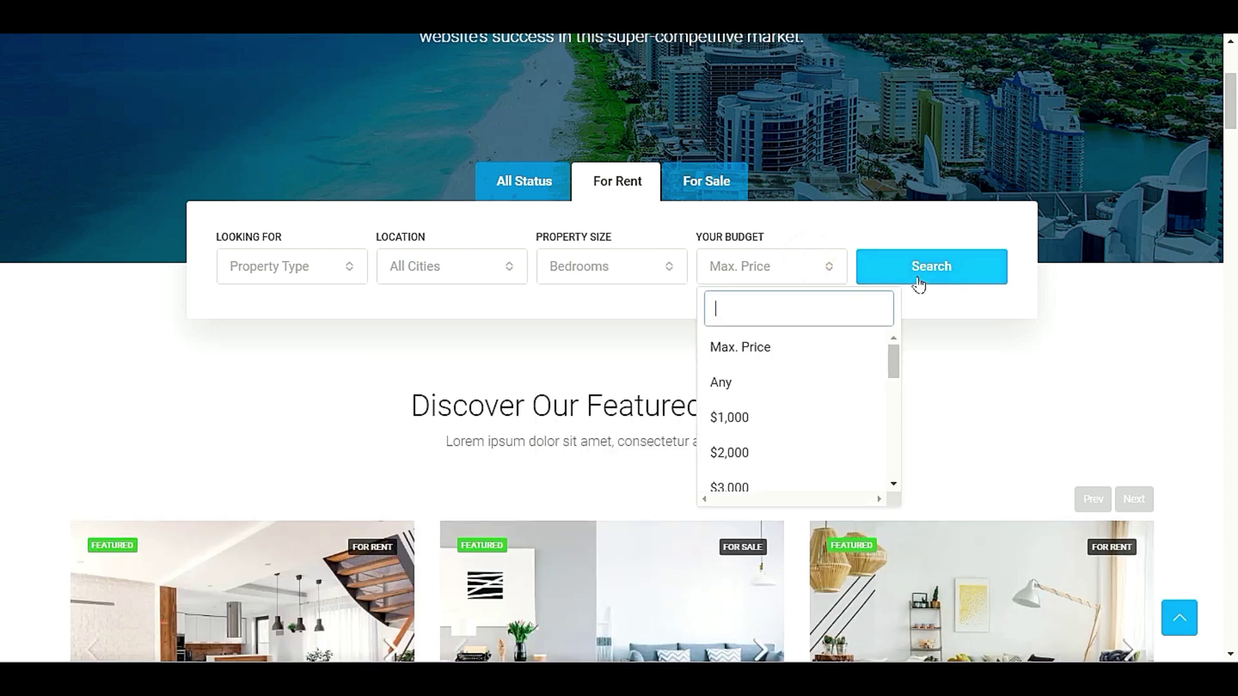
pyautogui.click(948, 264)
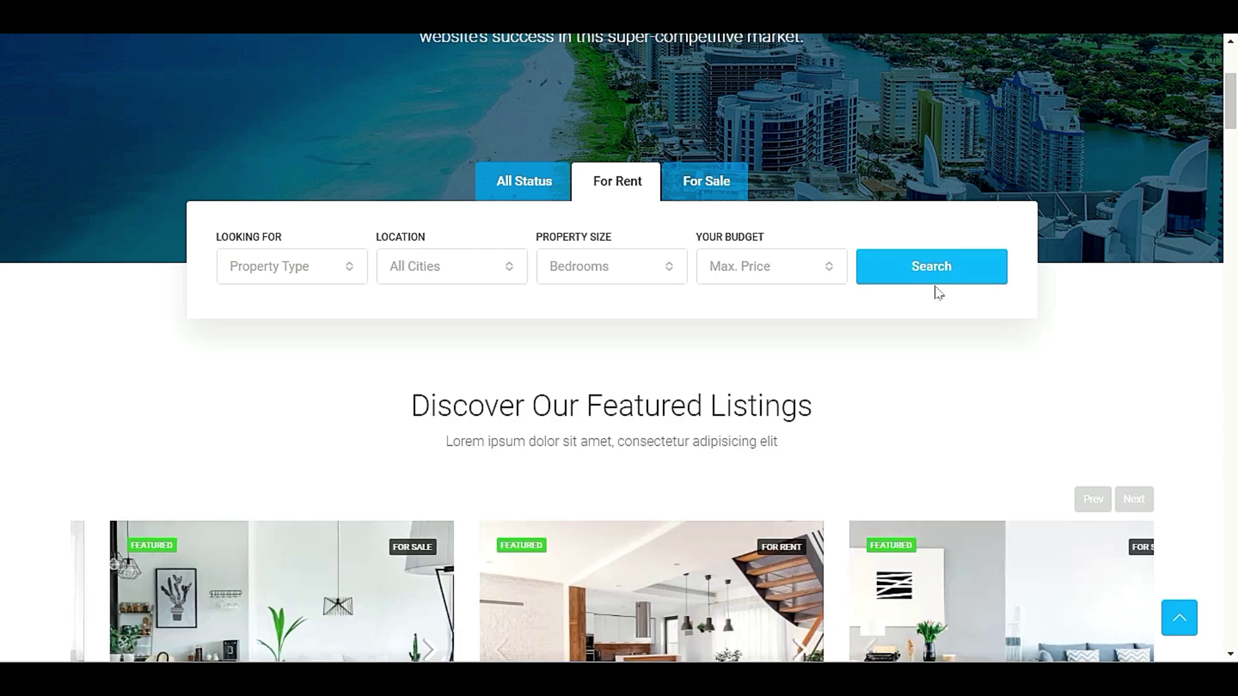
# Step: Scroll past featured listings, property types, inquiry form and cities down to the Newsletter footer
pyautogui.scroll(-4, 934, 298)
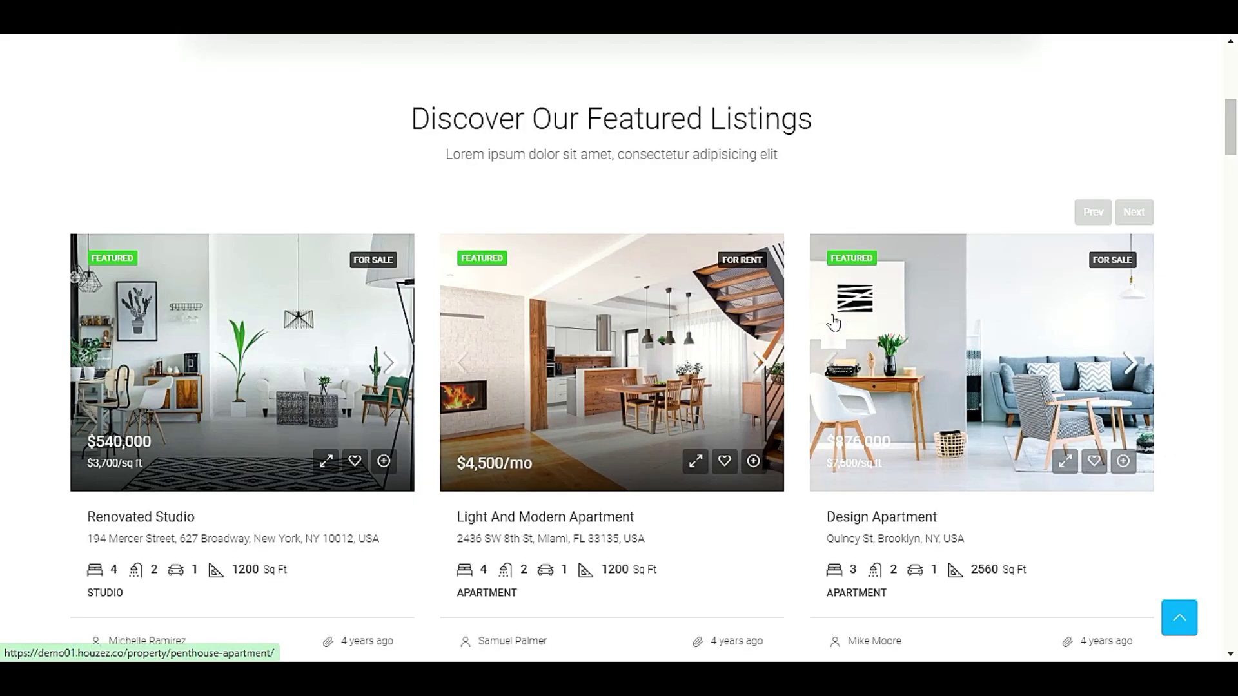
pyautogui.scroll(-15, 869, 310)
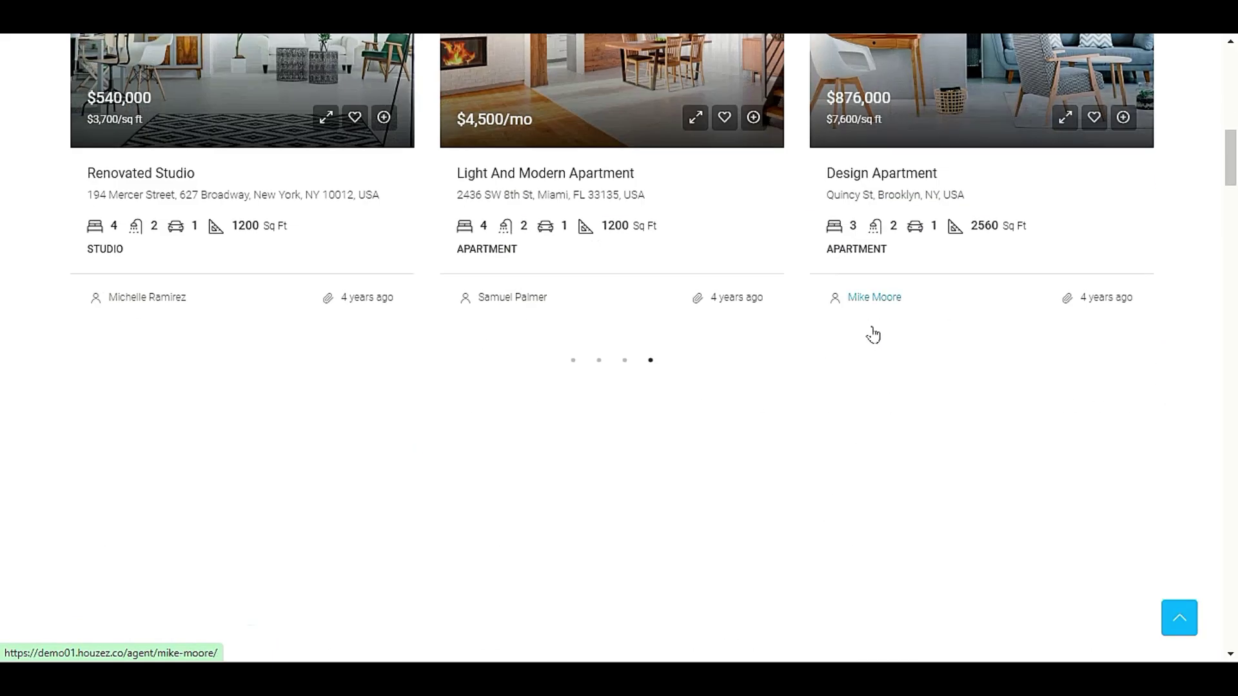
pyautogui.scroll(4, 781, 350)
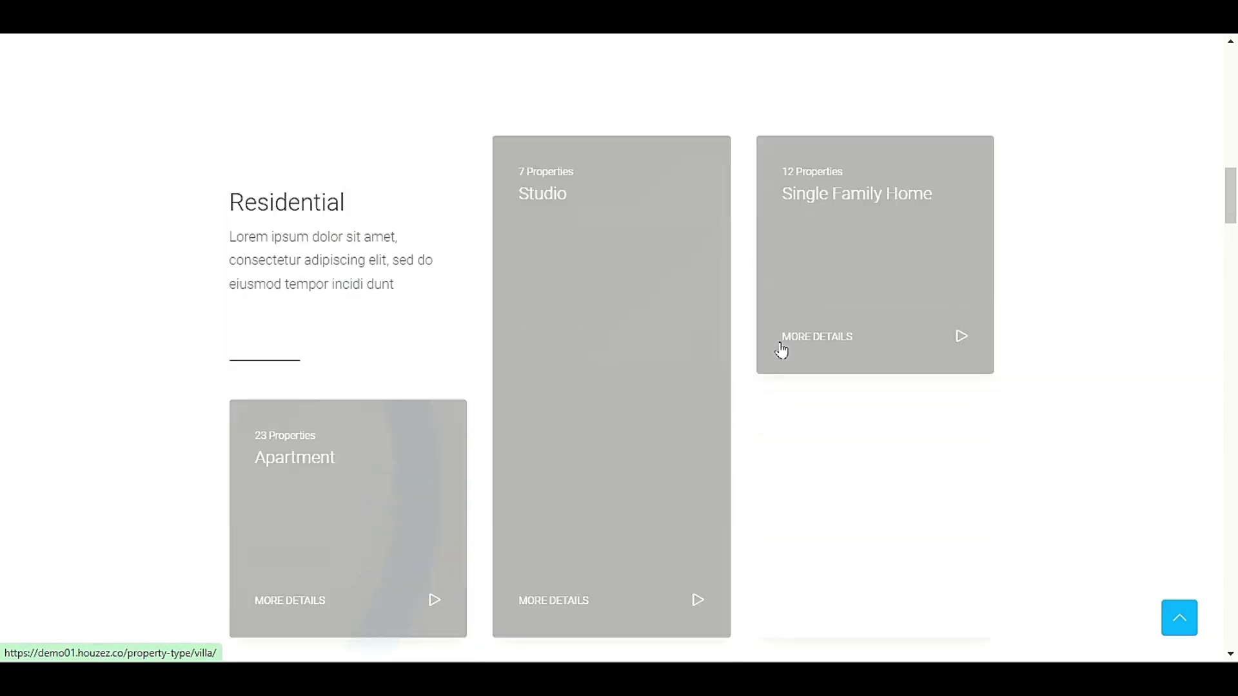
pyautogui.scroll(-5, 779, 351)
pyautogui.scroll(1, 780, 351)
pyautogui.scroll(-10, 157, 339)
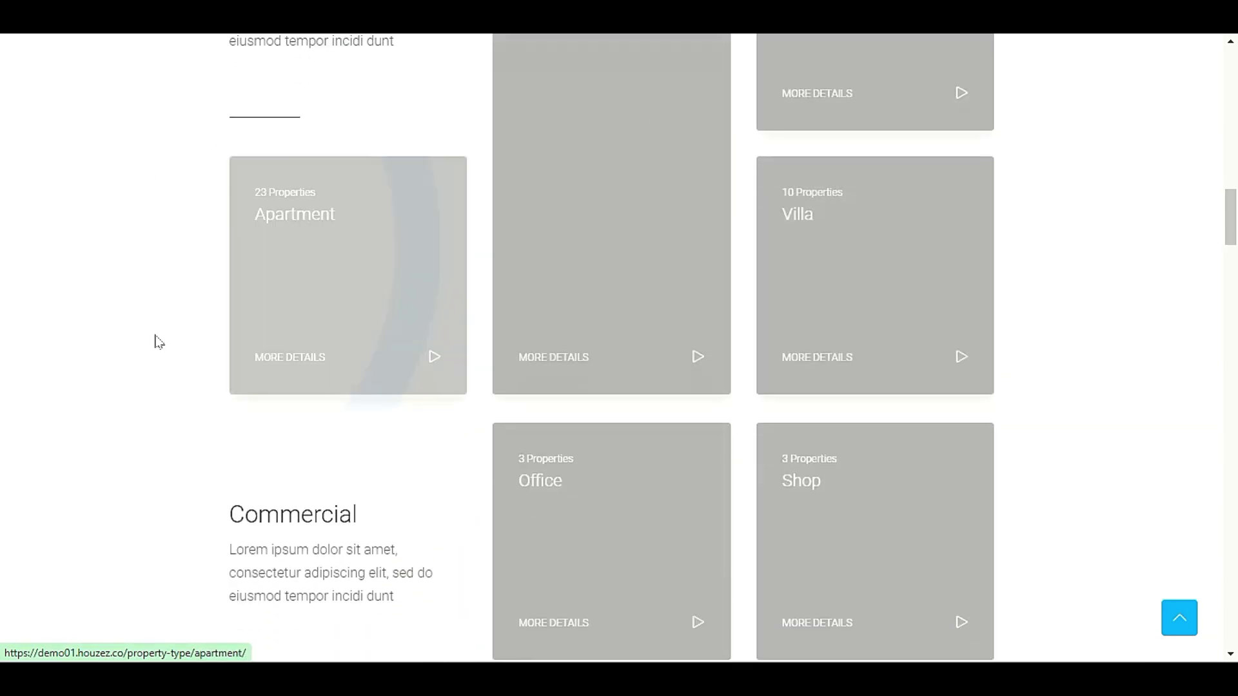
pyautogui.scroll(-10, 159, 330)
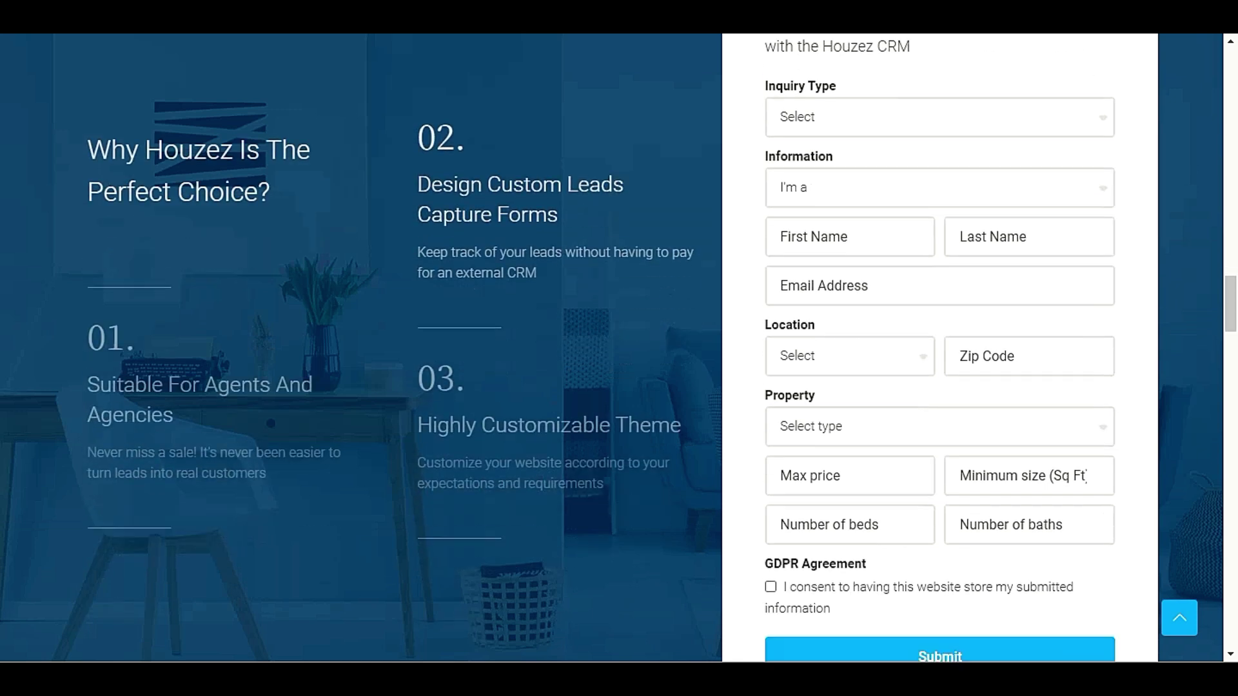
pyautogui.scroll(-10, 159, 330)
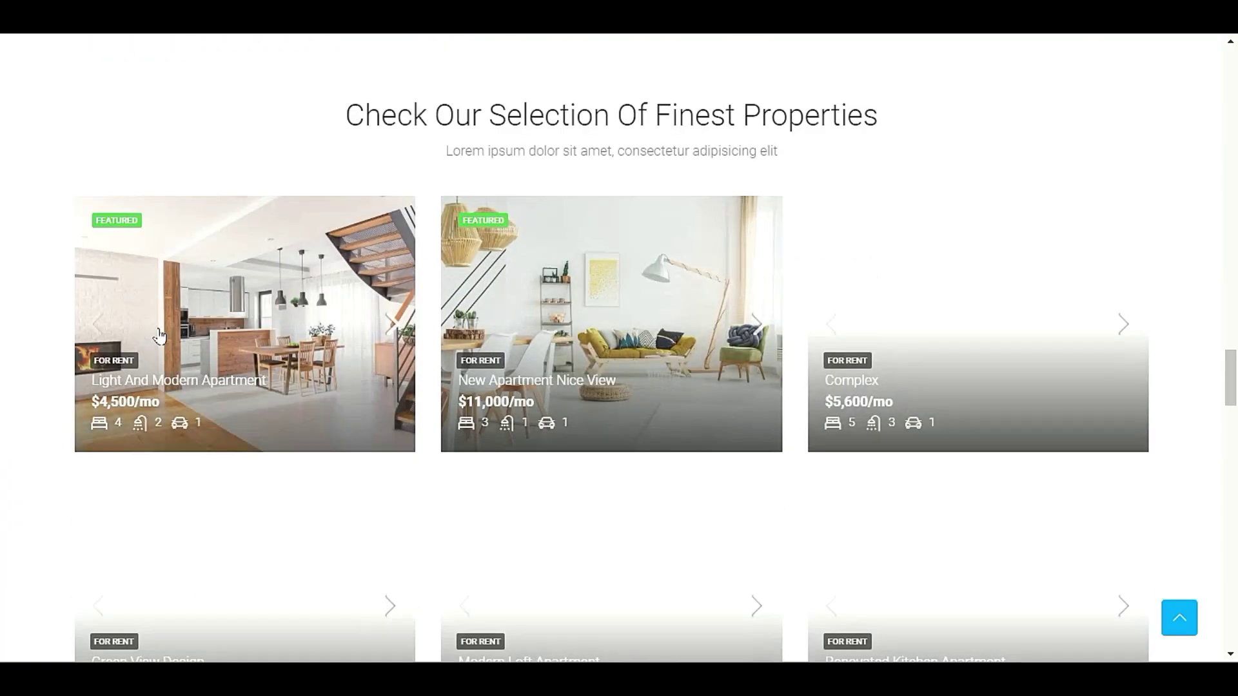
pyautogui.scroll(8, 159, 328)
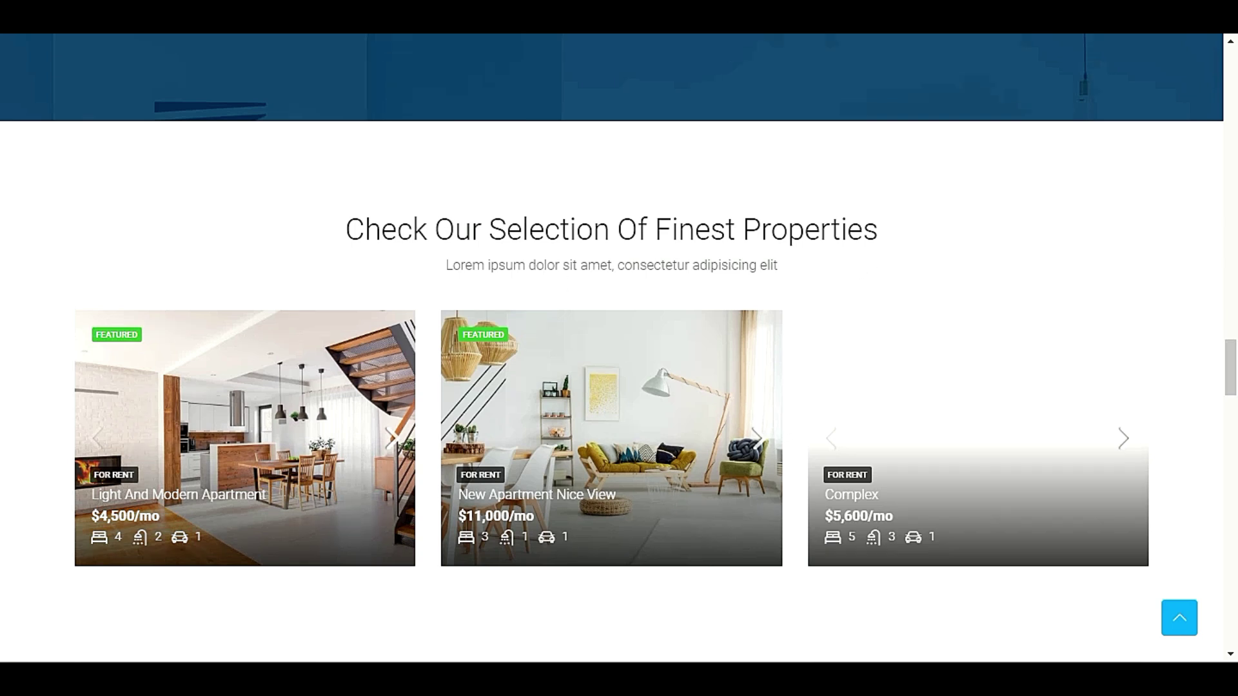
pyautogui.scroll(-5, 815, 255)
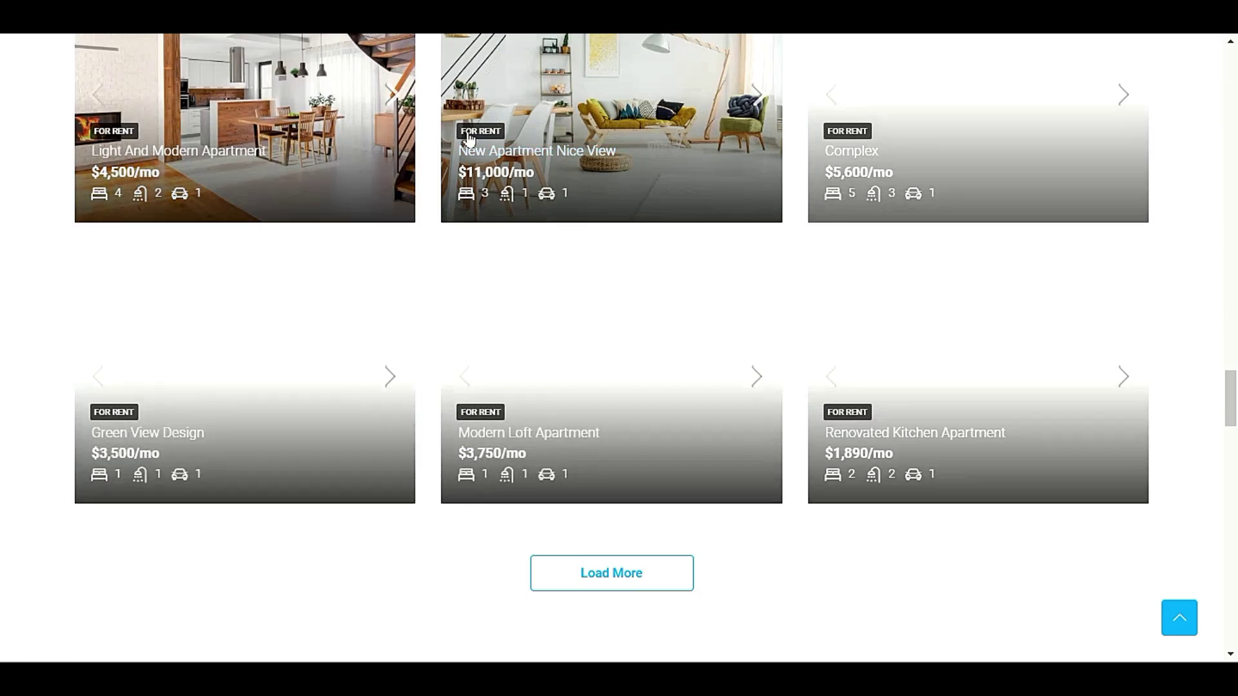
pyautogui.scroll(-7, 533, 327)
pyautogui.scroll(-4, 652, 385)
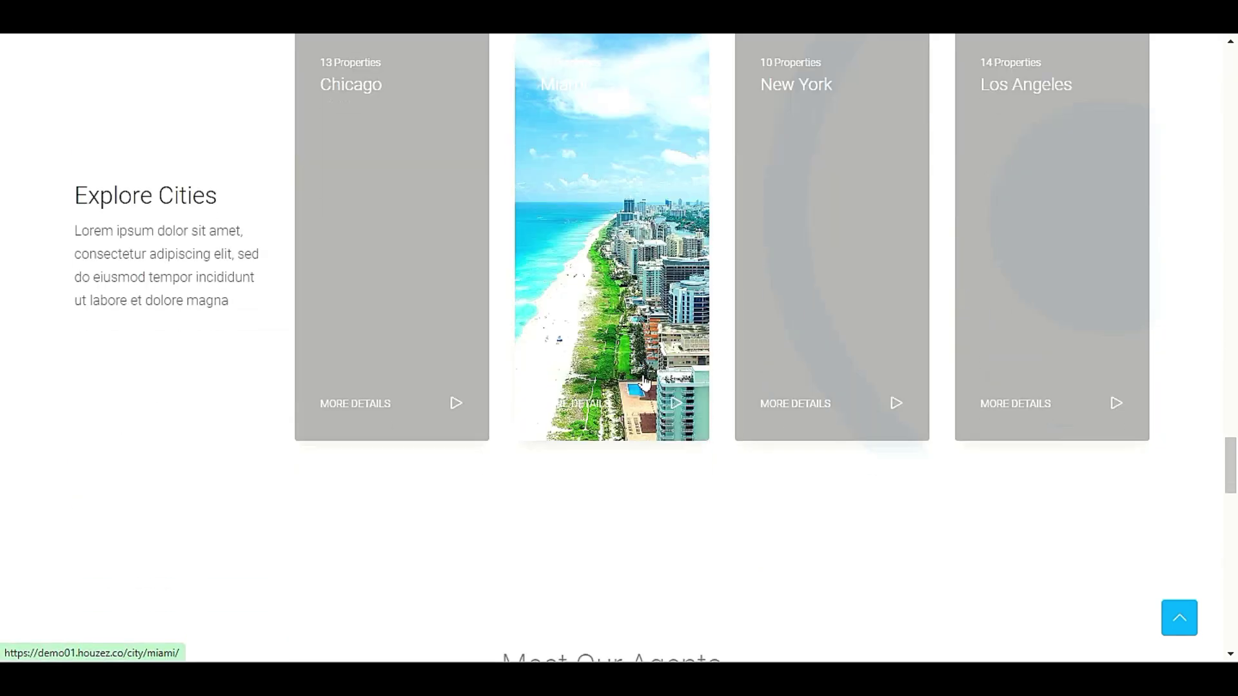
pyautogui.scroll(-20, 645, 382)
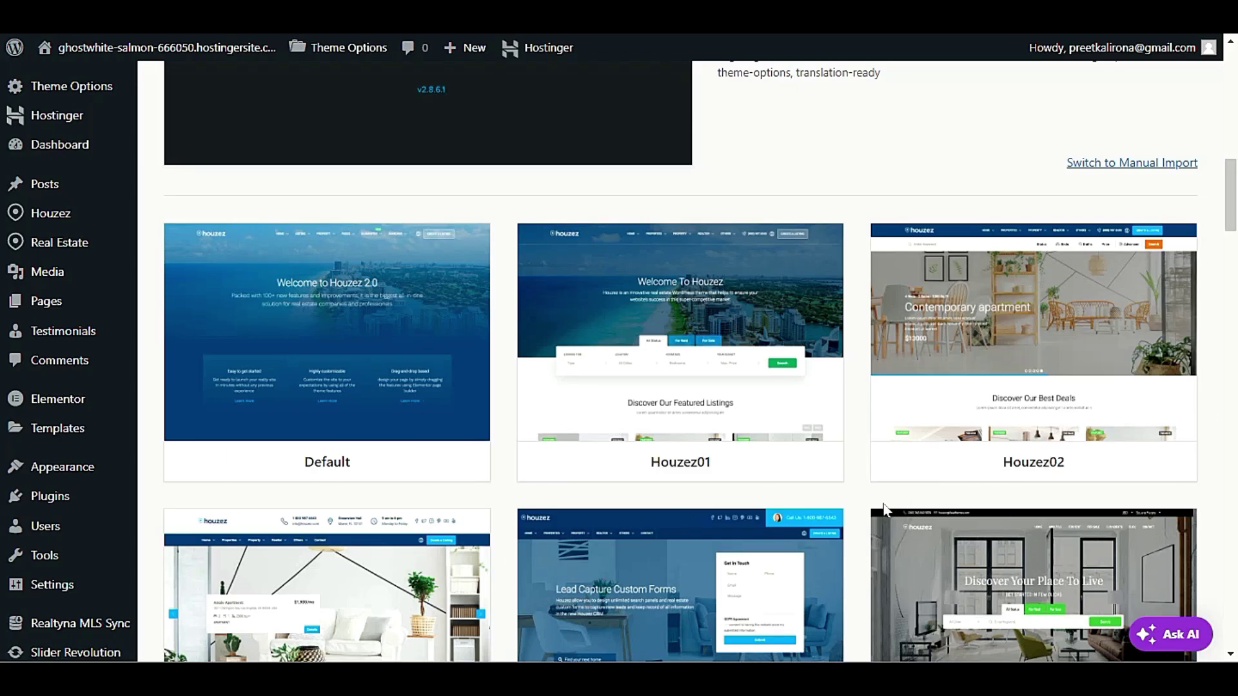
# Step: Scroll the Houzez demo import grid down to the Houzez11 card
pyautogui.scroll(-9, 884, 509)
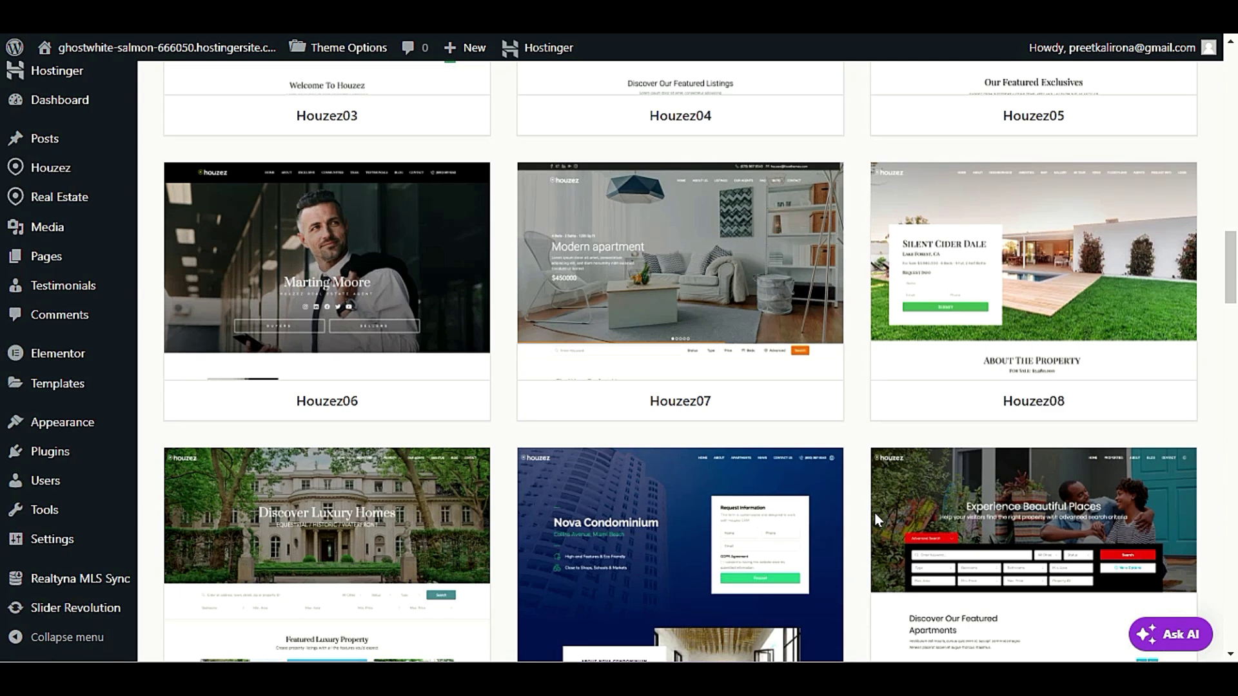
pyautogui.scroll(-3, 870, 519)
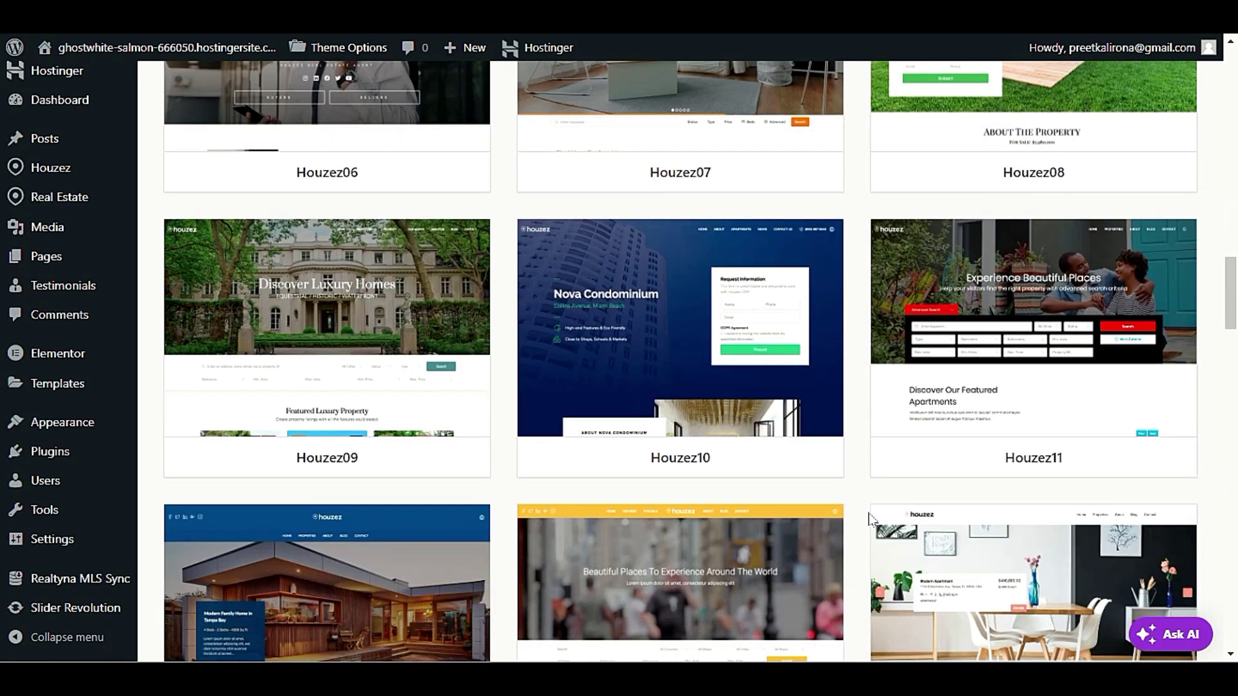
pyautogui.scroll(-4, 870, 519)
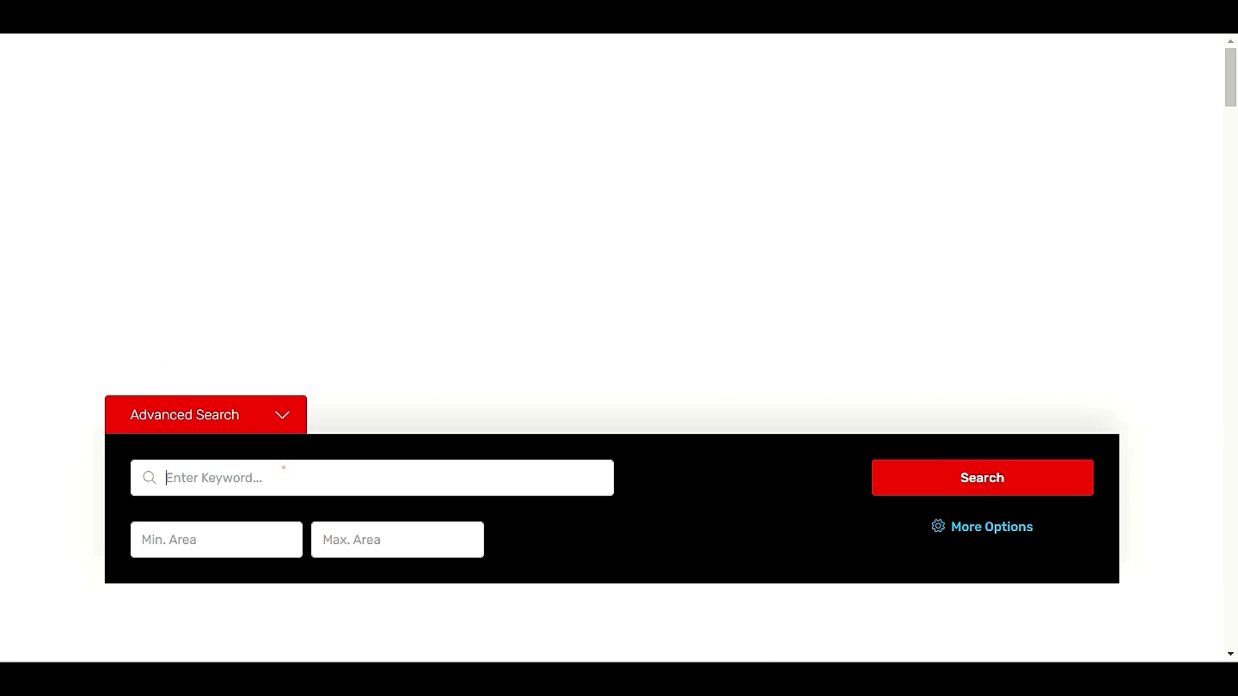
pyautogui.click(283, 467)
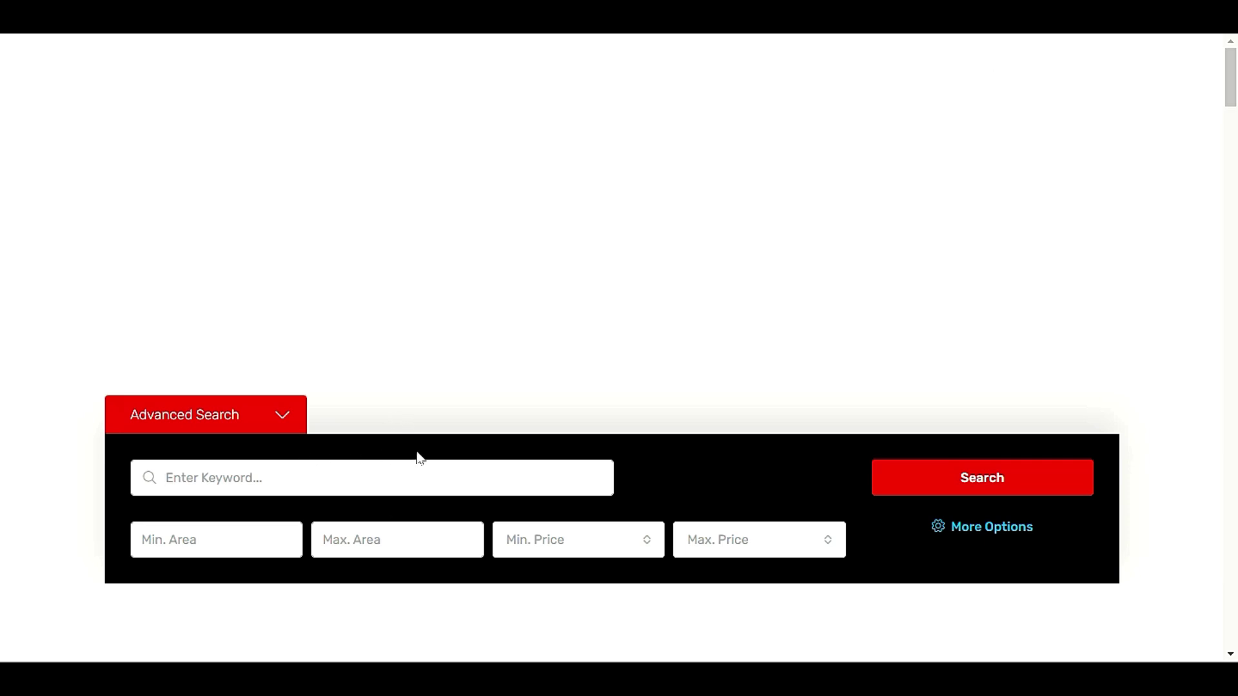
pyautogui.write('sfdsfsf')
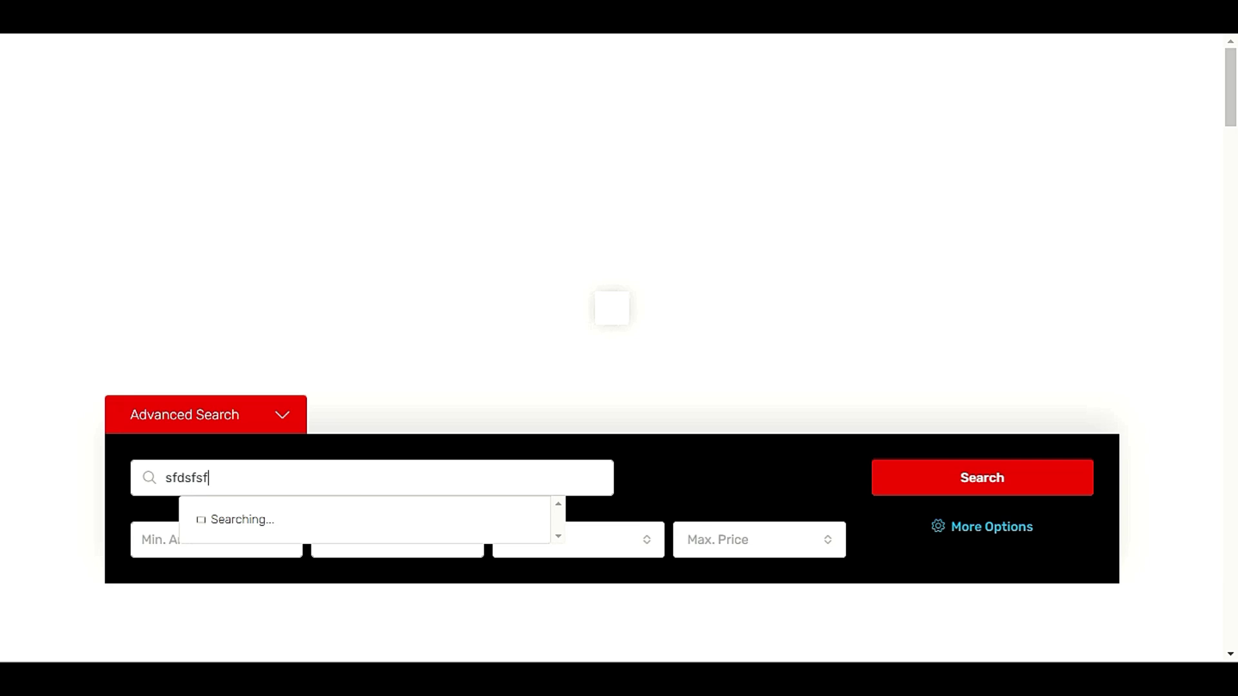
pyautogui.doubleClick(223, 481)
pyautogui.press('BackSpace')
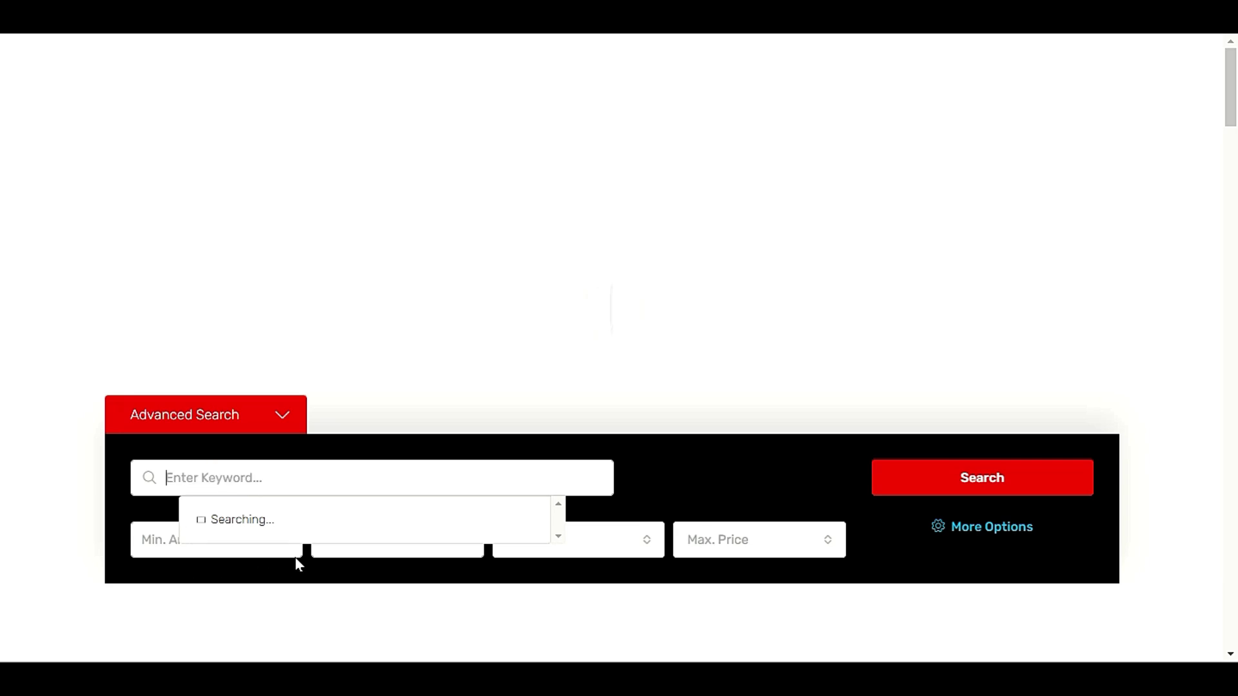
# Step: Scroll through the Houzez11 apartments, tools, pricing plans and South Florida cities sections, then back up
pyautogui.scroll(-7, 452, 523)
pyautogui.scroll(-3, 460, 531)
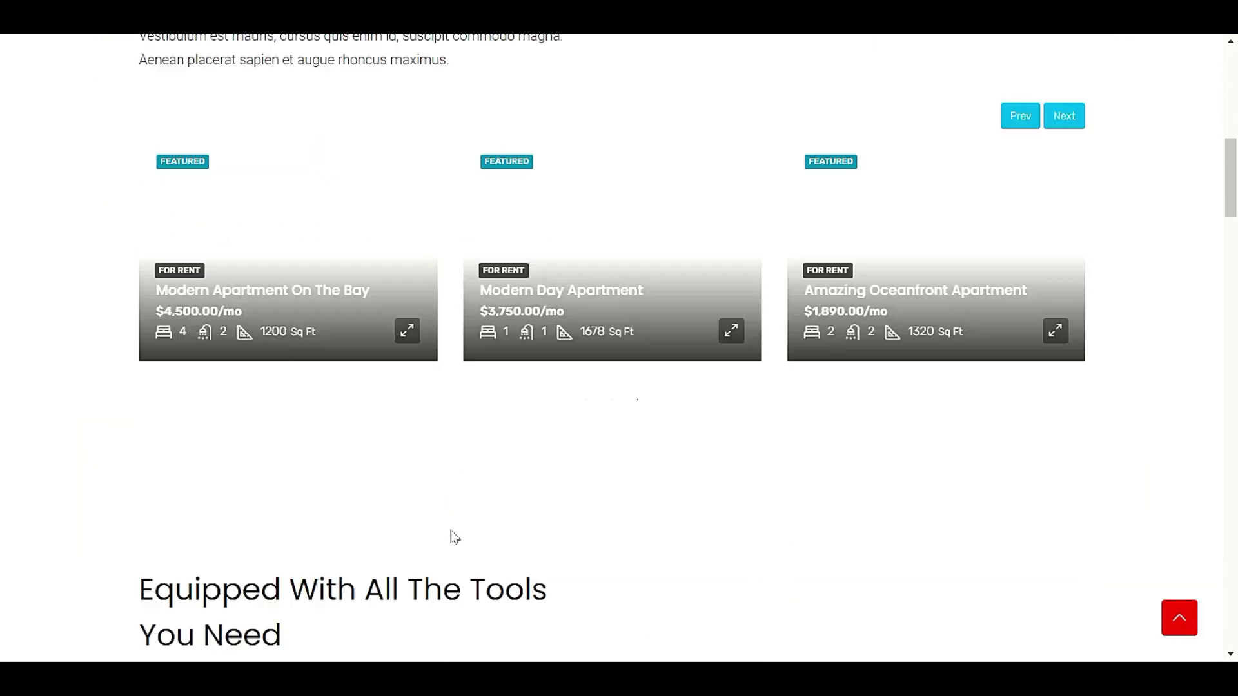
pyautogui.scroll(3, 451, 536)
pyautogui.scroll(-6, 438, 555)
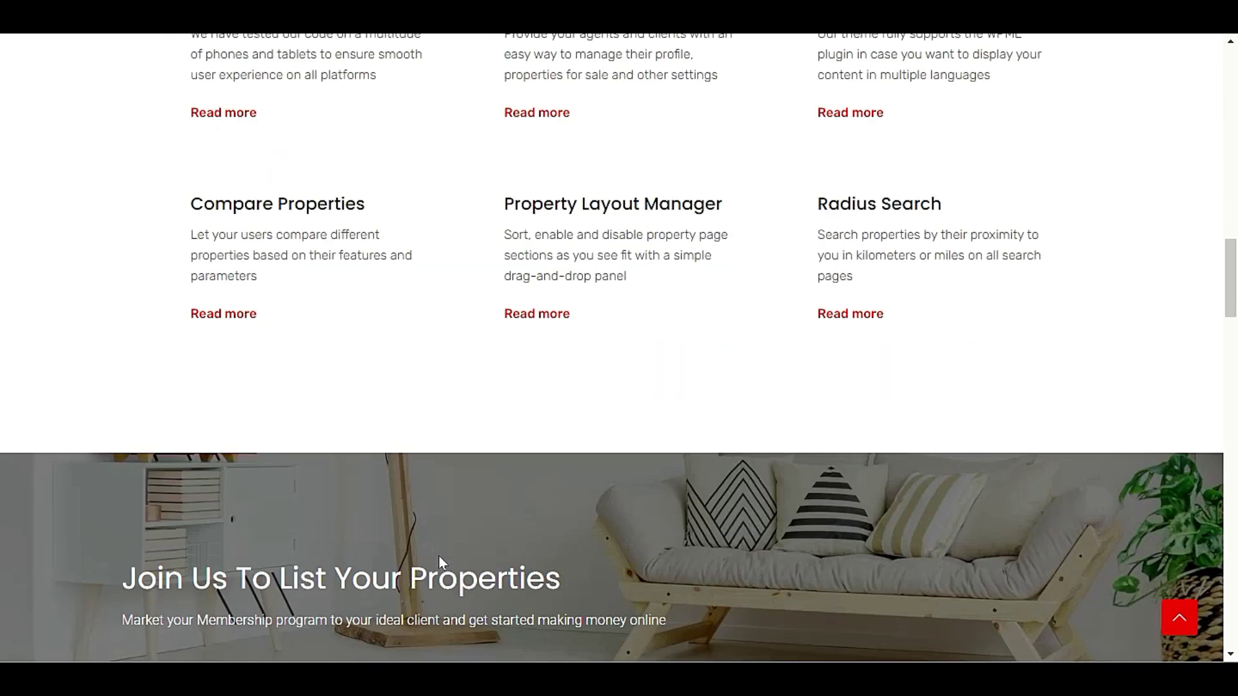
pyautogui.scroll(4, 439, 556)
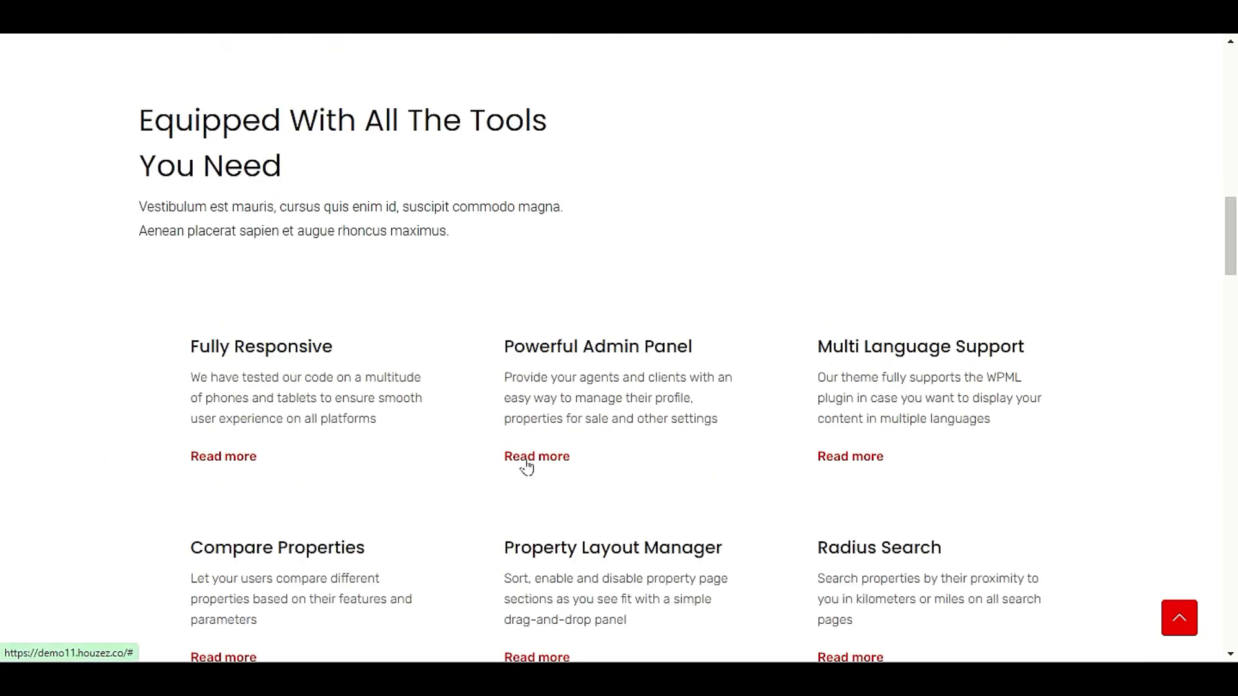
pyautogui.scroll(-8, 269, 462)
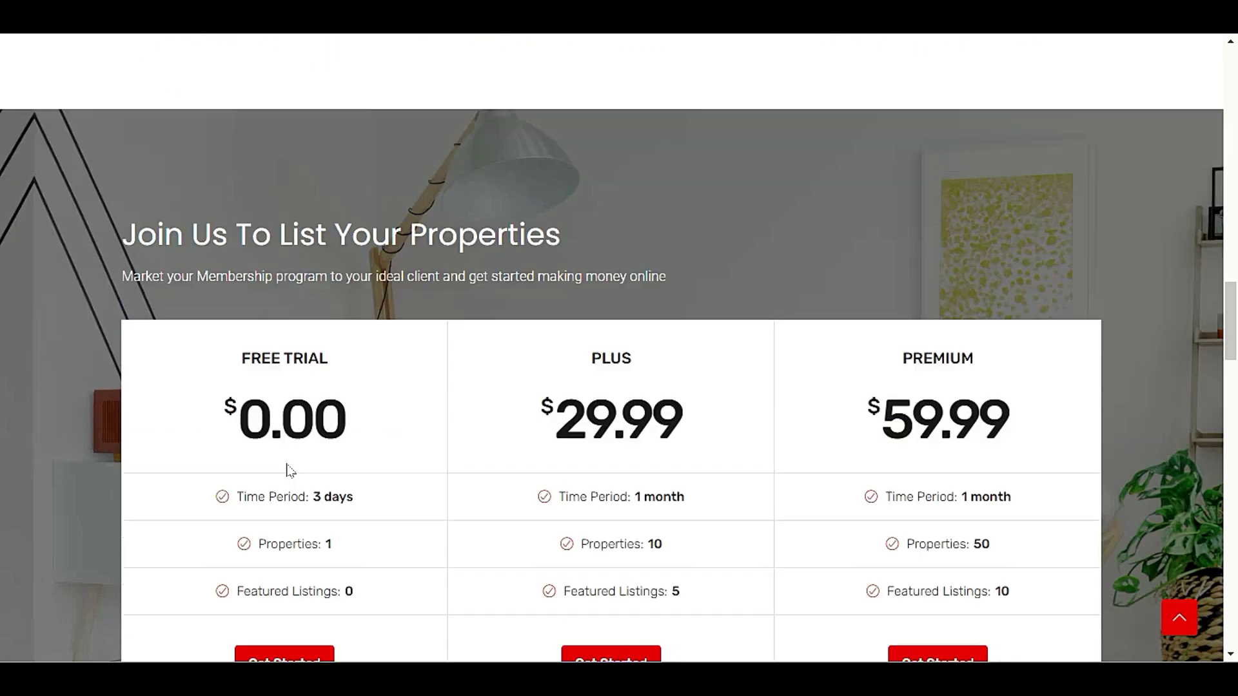
pyautogui.scroll(4, 291, 471)
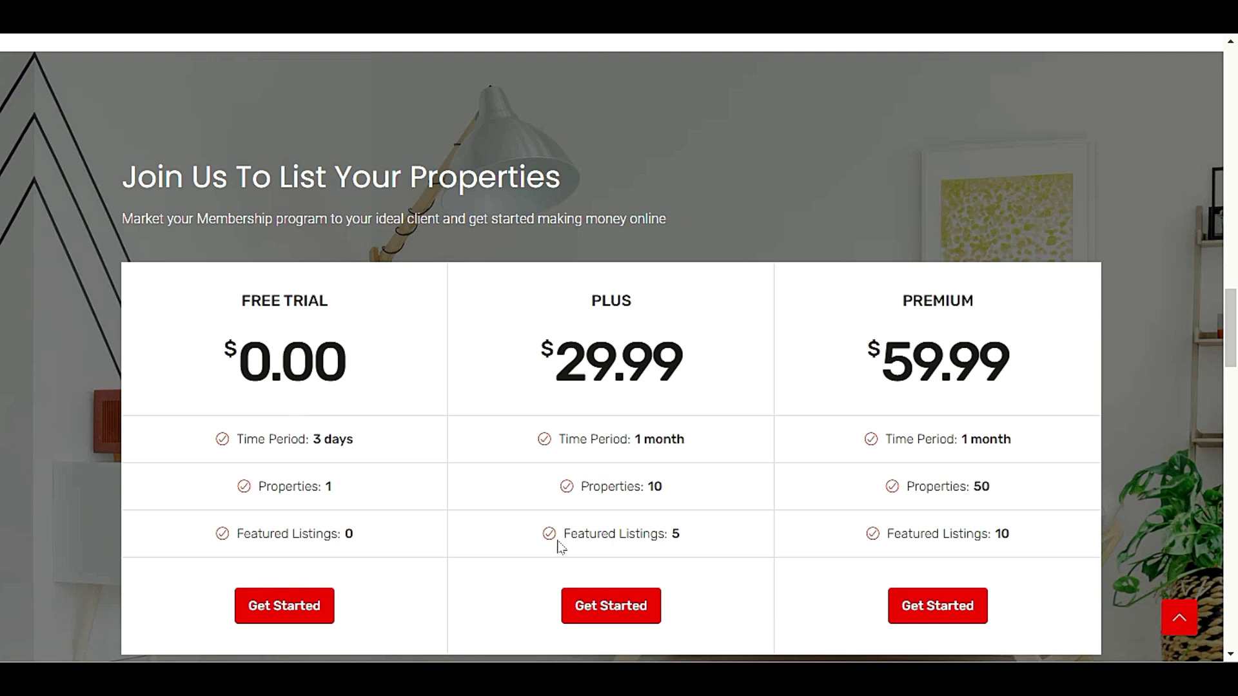
pyautogui.scroll(5, 559, 542)
pyautogui.scroll(-5, 561, 545)
pyautogui.scroll(-5, 410, 404)
pyautogui.scroll(3, 454, 421)
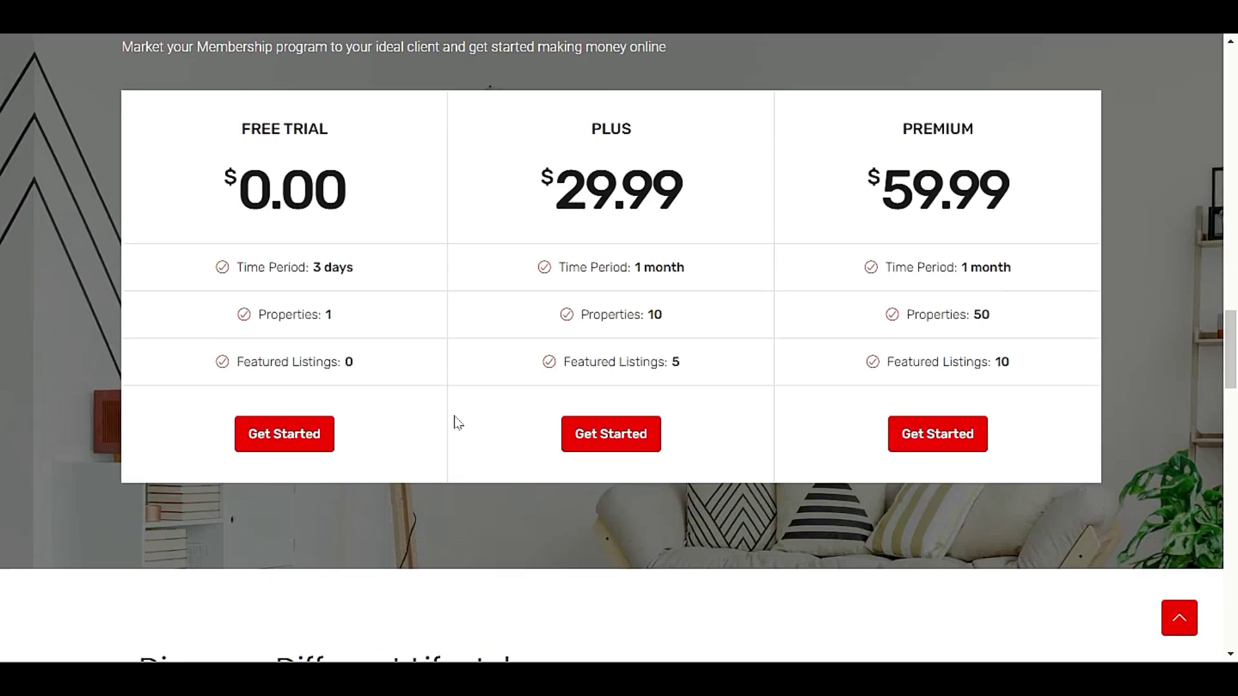
pyautogui.scroll(-14, 458, 419)
pyautogui.scroll(-9, 461, 418)
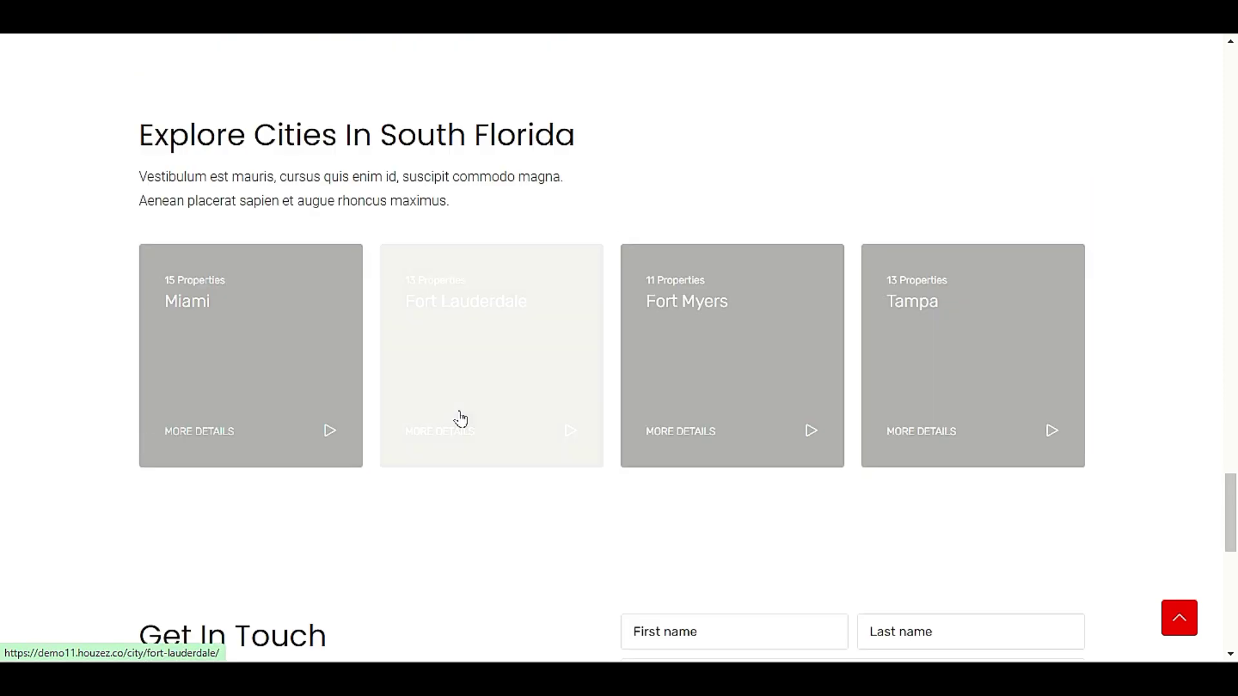
pyautogui.scroll(20, 484, 451)
pyautogui.scroll(20, 494, 443)
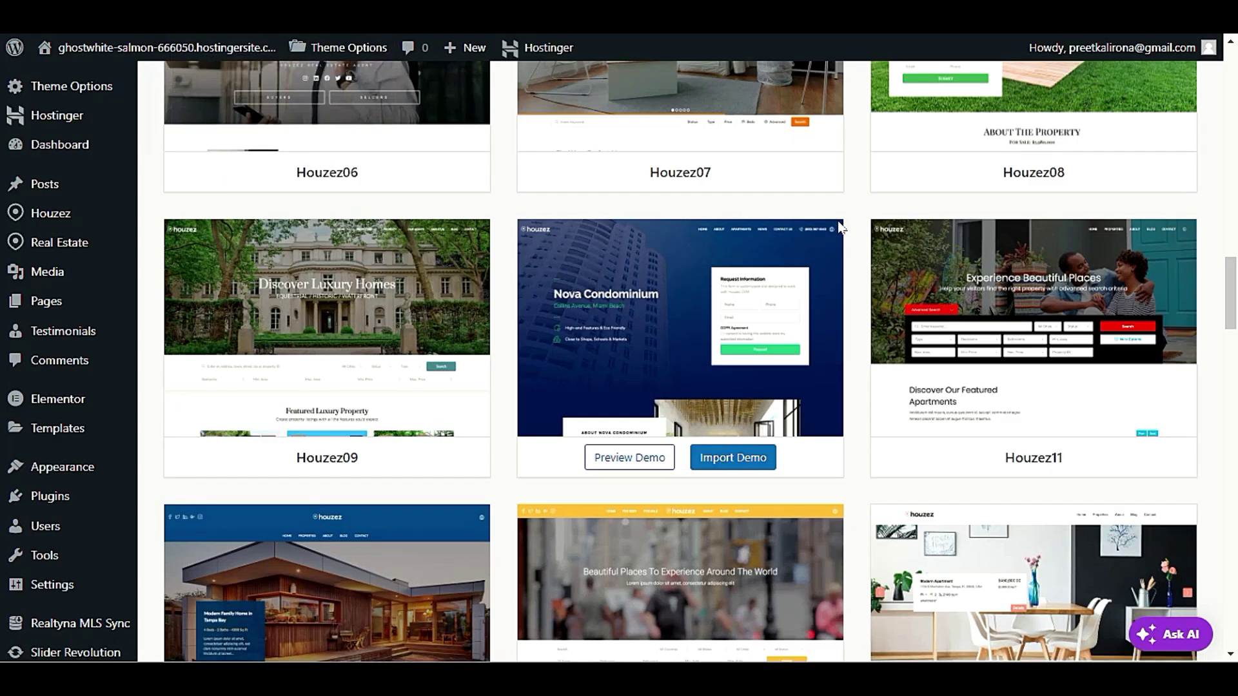
pyautogui.scroll(5, 845, 420)
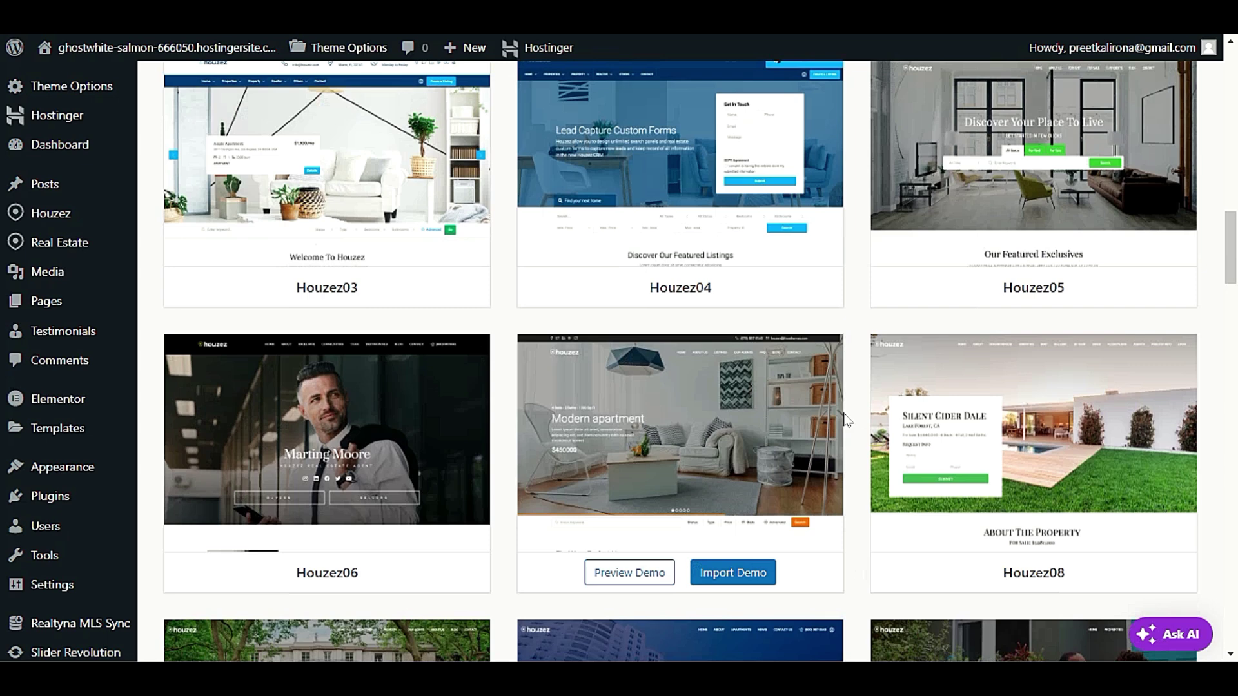
pyautogui.scroll(4, 847, 420)
pyautogui.scroll(-4, 847, 420)
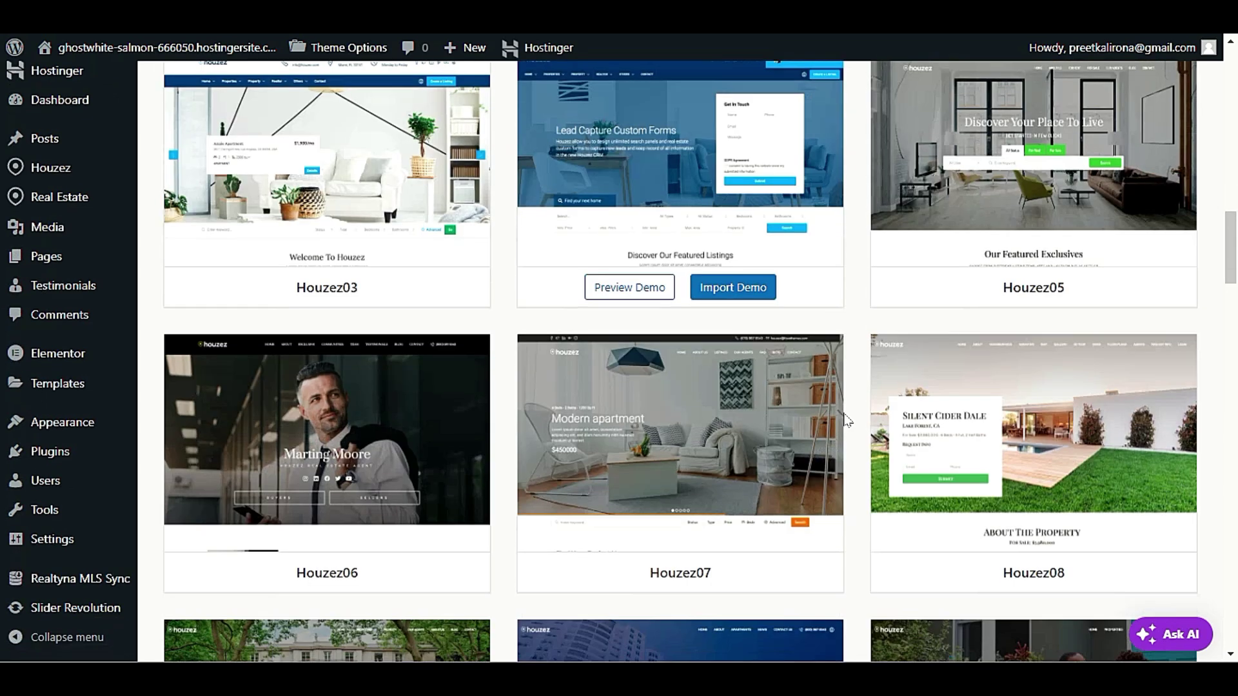
pyautogui.scroll(-4, 846, 420)
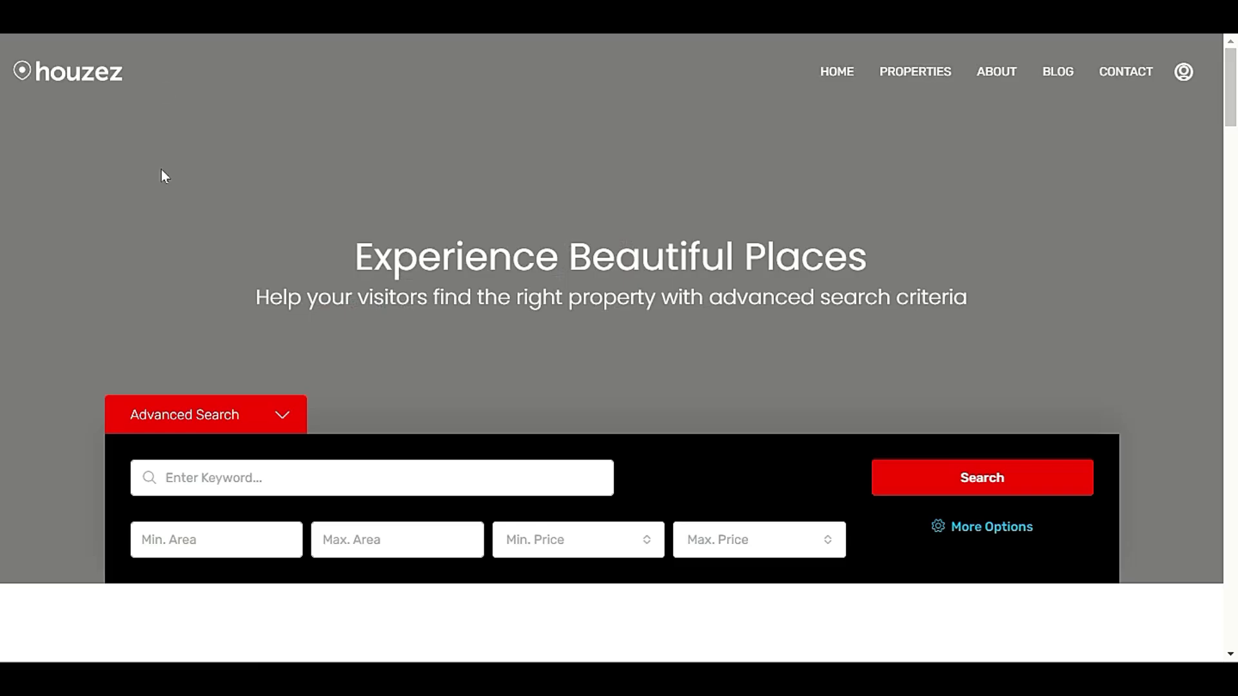
pyautogui.scroll(-3, 158, 212)
pyautogui.scroll(-8, 158, 235)
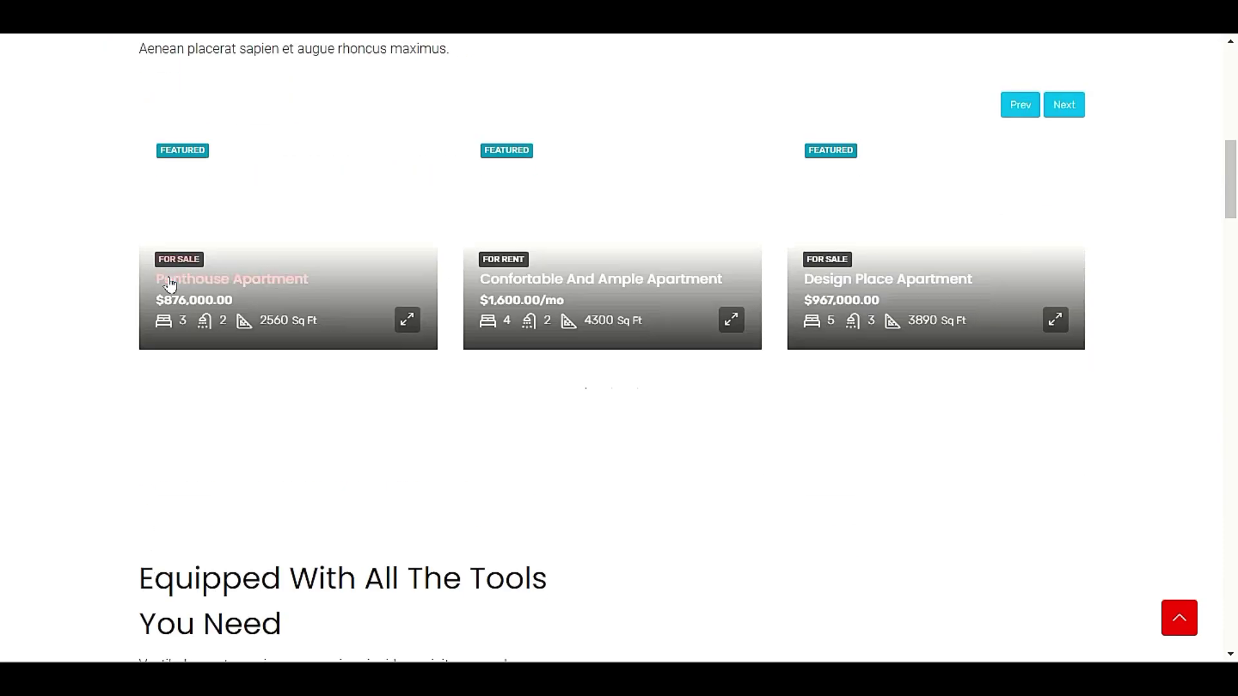
pyautogui.scroll(11, 799, 445)
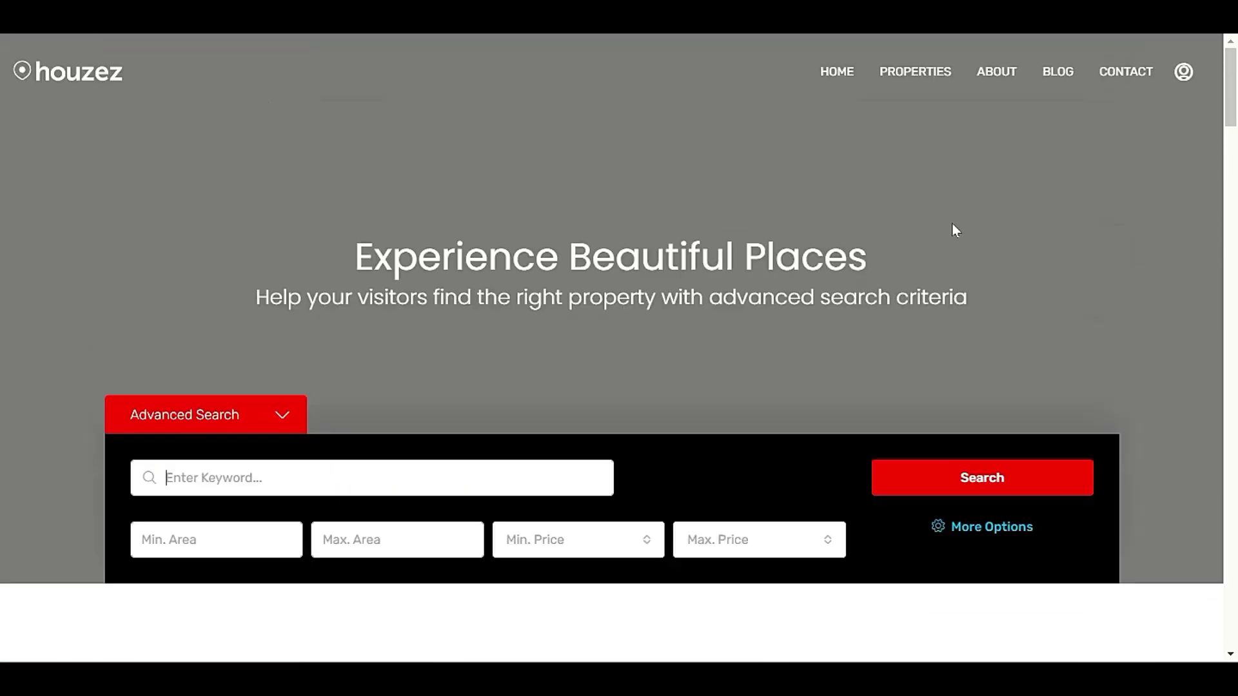
pyautogui.click(235, 470)
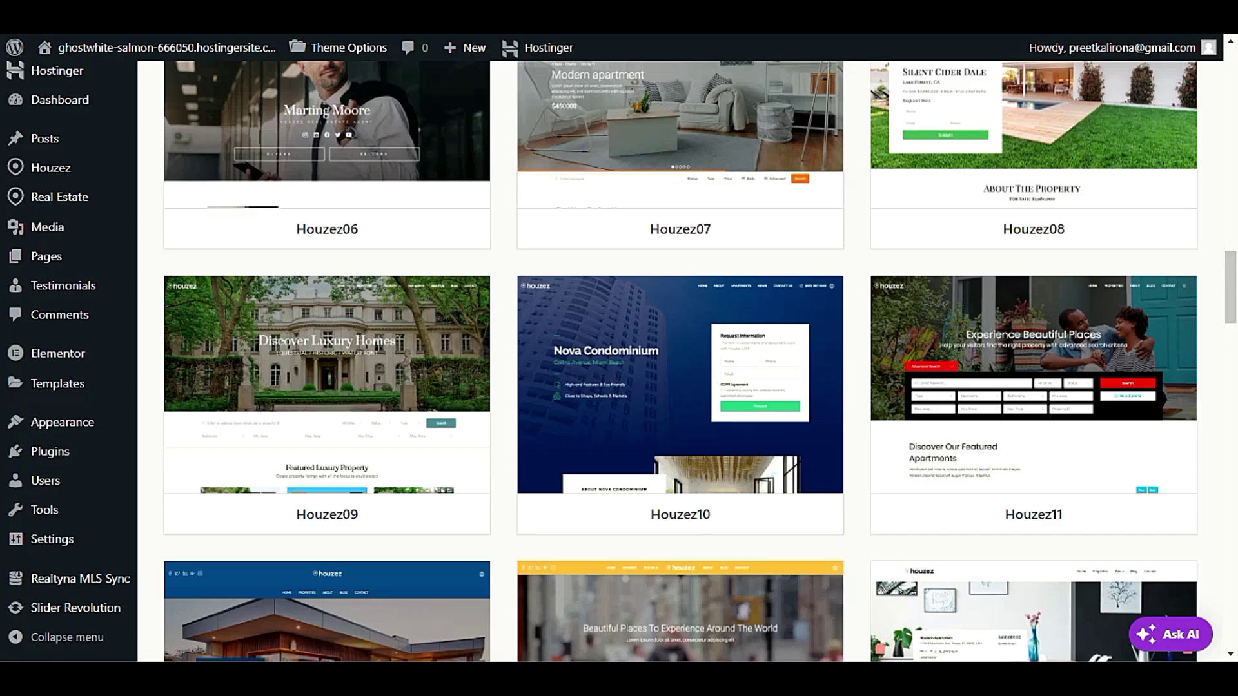
pyautogui.moveTo(1064, 450)
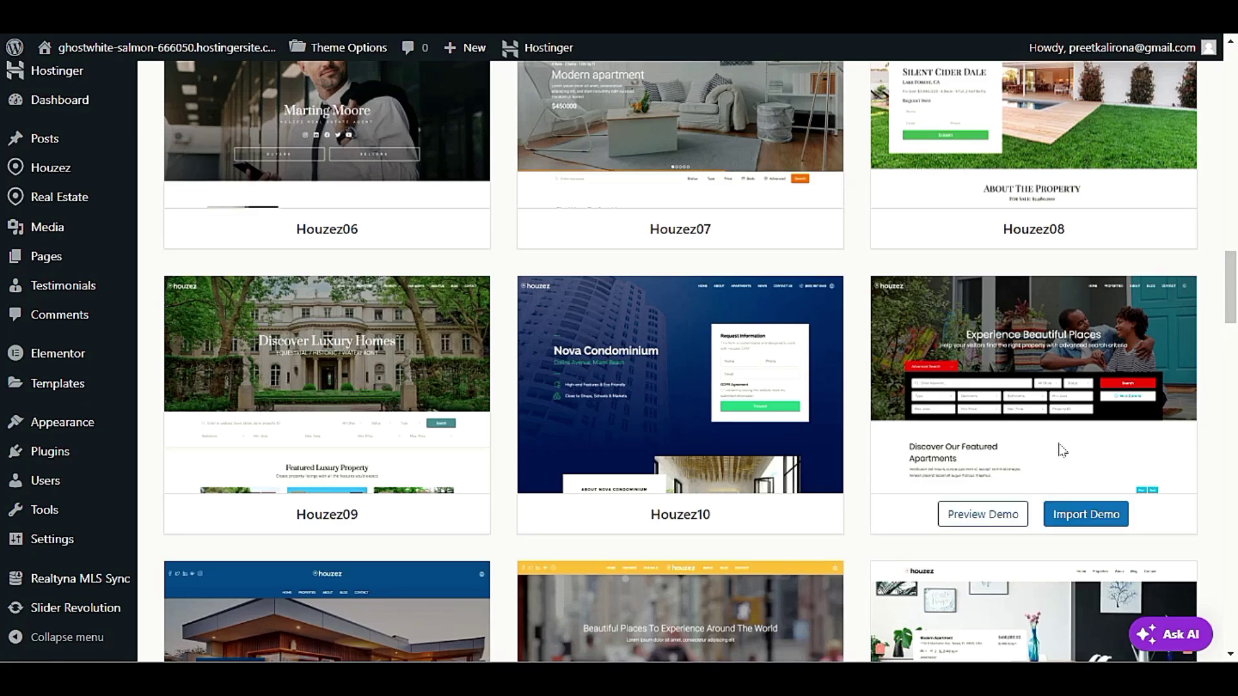
# Step: Import the Houzez11 demo with WPForms, All in One SEO and MonsterInsights left unchecked
pyautogui.click(1093, 516)
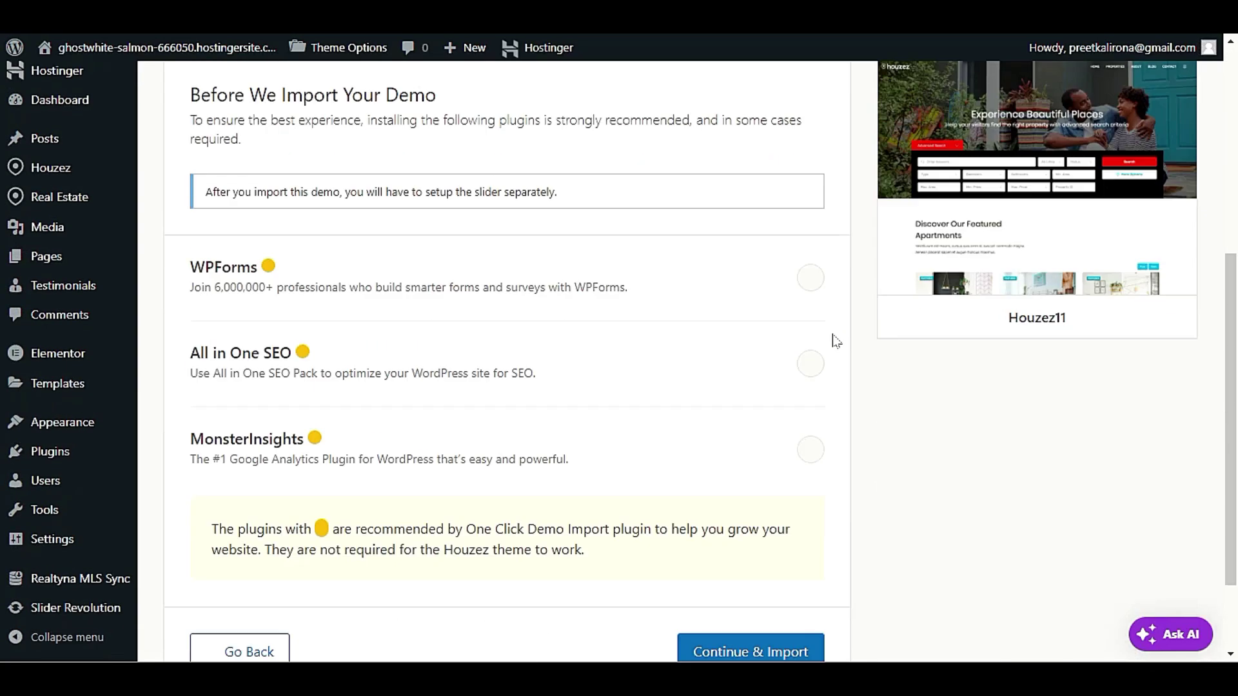
pyautogui.scroll(-2, 804, 341)
pyautogui.scroll(4, 802, 348)
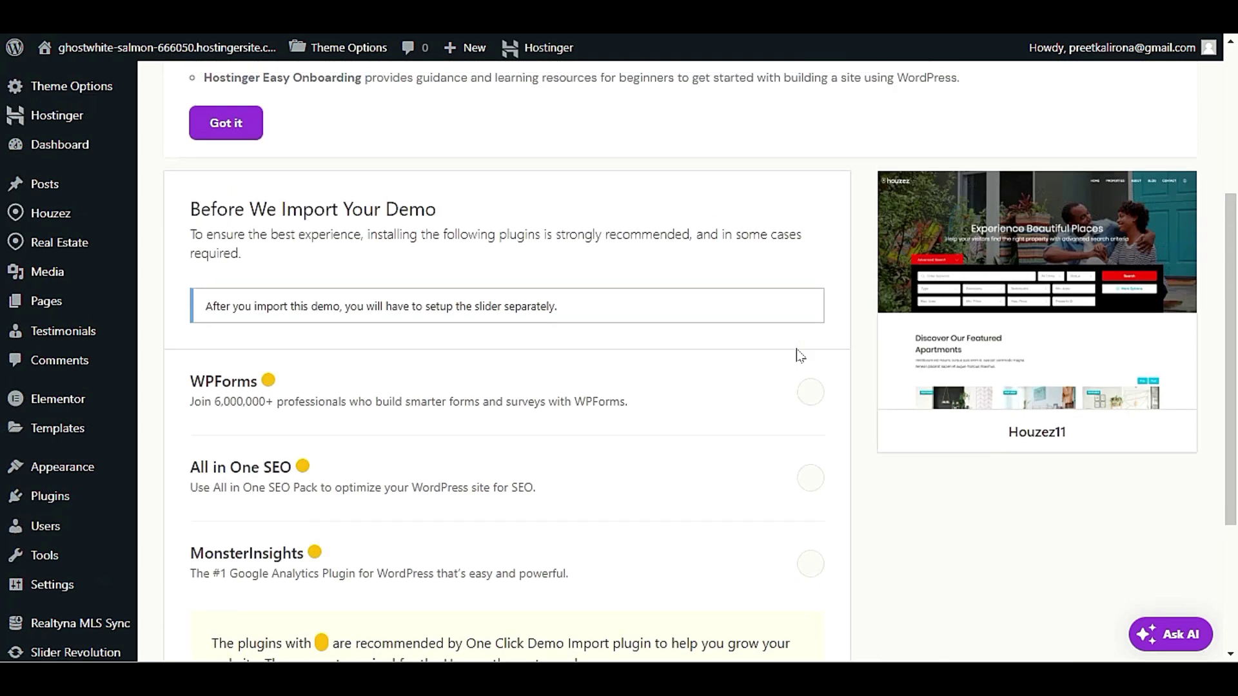
pyautogui.scroll(-3, 309, 221)
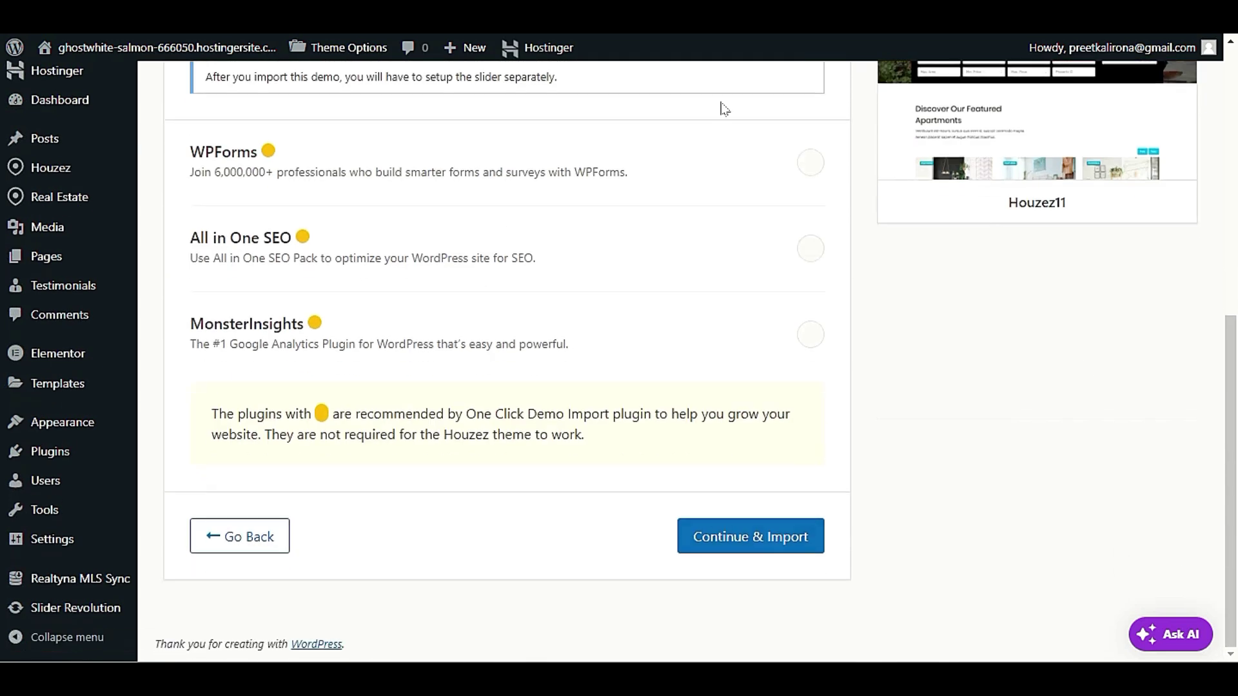
pyautogui.click(797, 536)
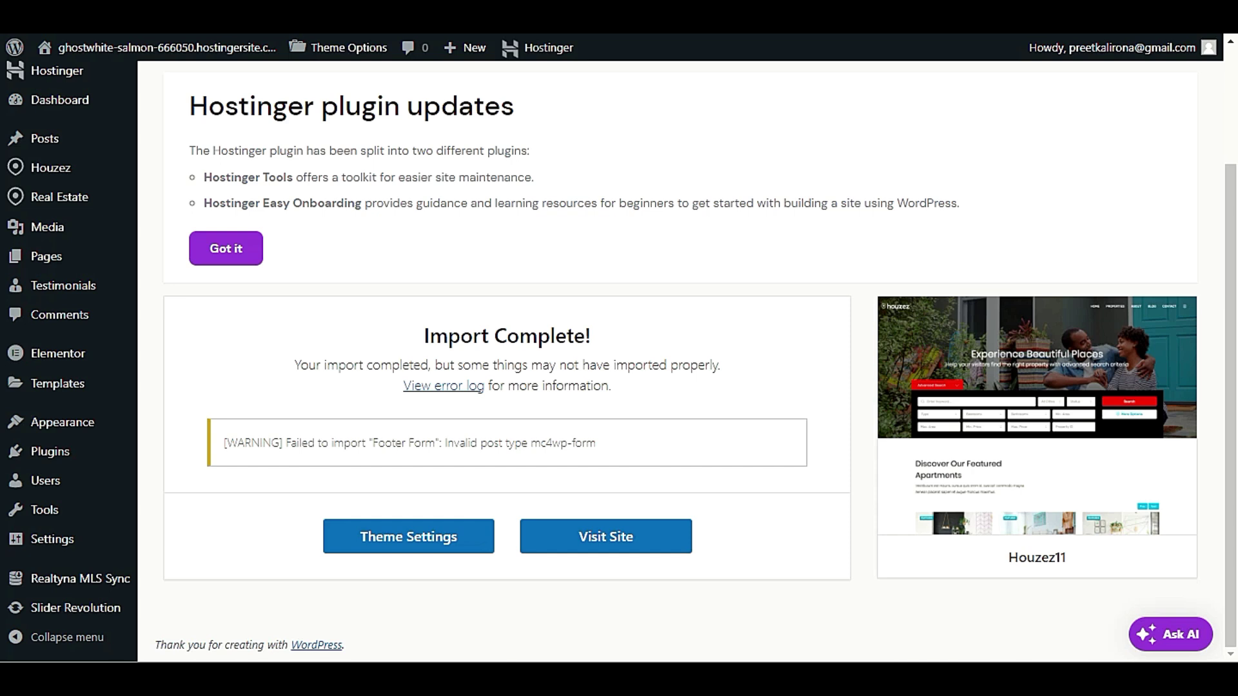
# Step: Go to the live site via Visit Site under the admin bar's site name
pyautogui.scroll(3, 229, 185)
pyautogui.moveTo(157, 55)
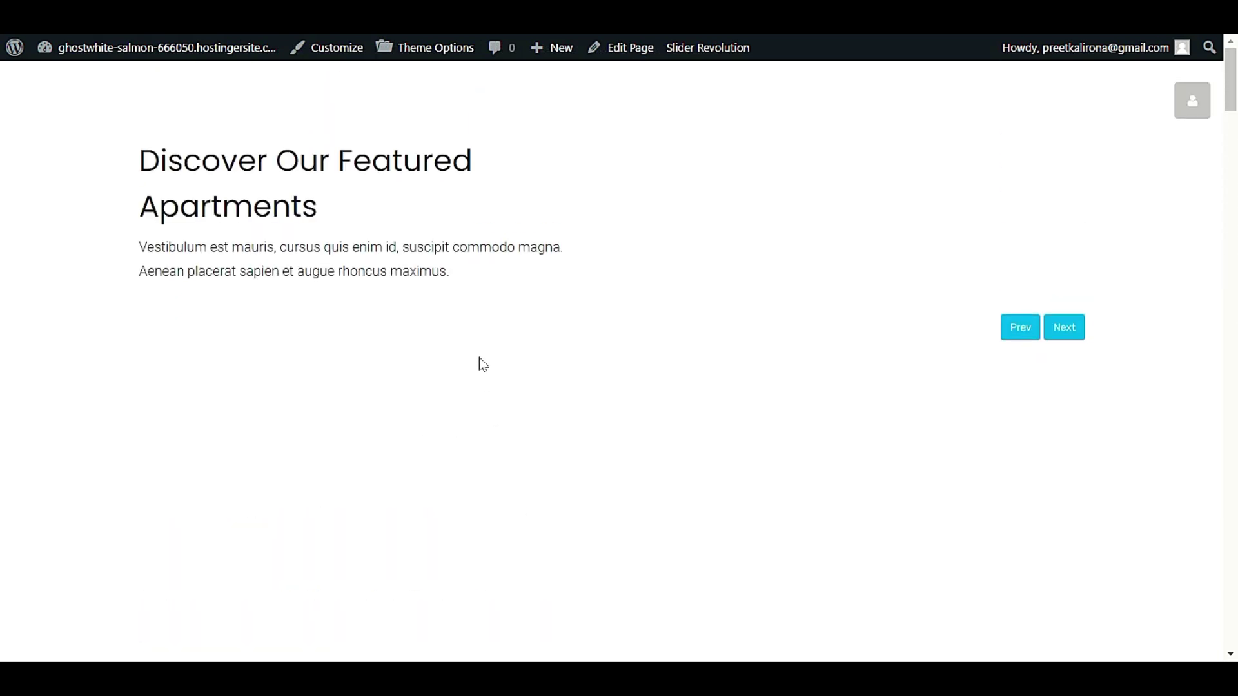
pyautogui.scroll(-4, 216, 481)
pyautogui.scroll(4, 220, 475)
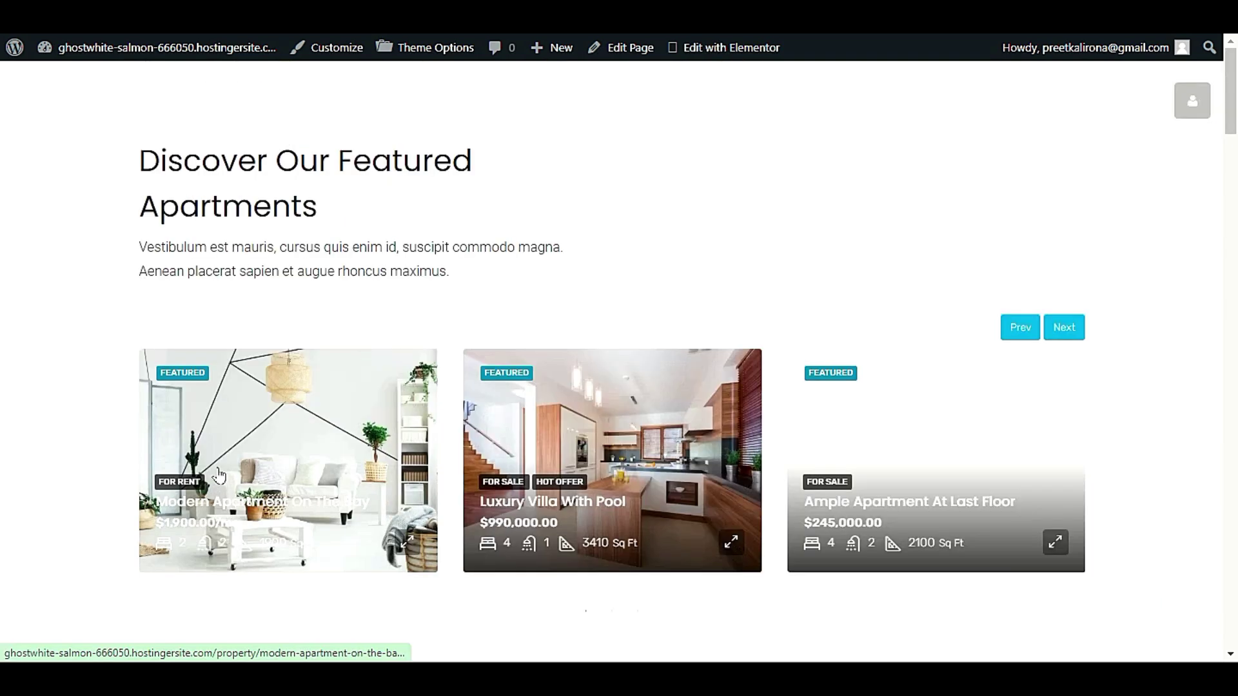
pyautogui.scroll(5, 91, 404)
pyautogui.scroll(-4, 91, 428)
pyautogui.scroll(4, 108, 431)
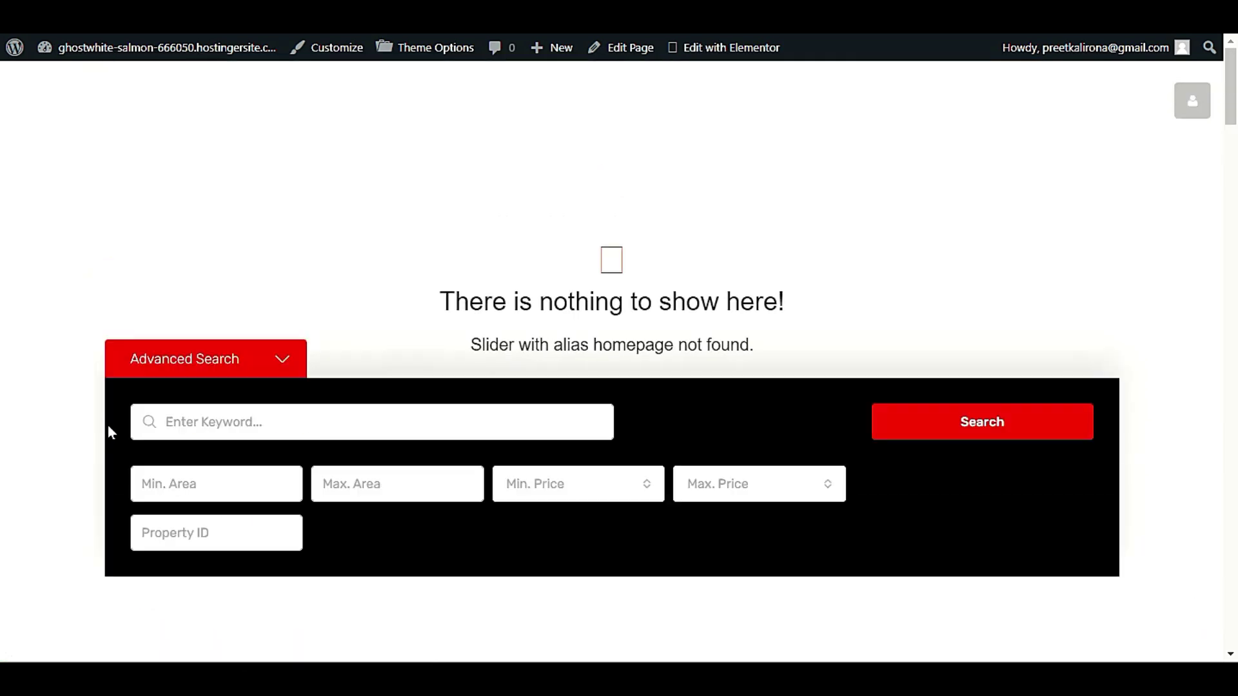
pyautogui.scroll(-5, 55, 351)
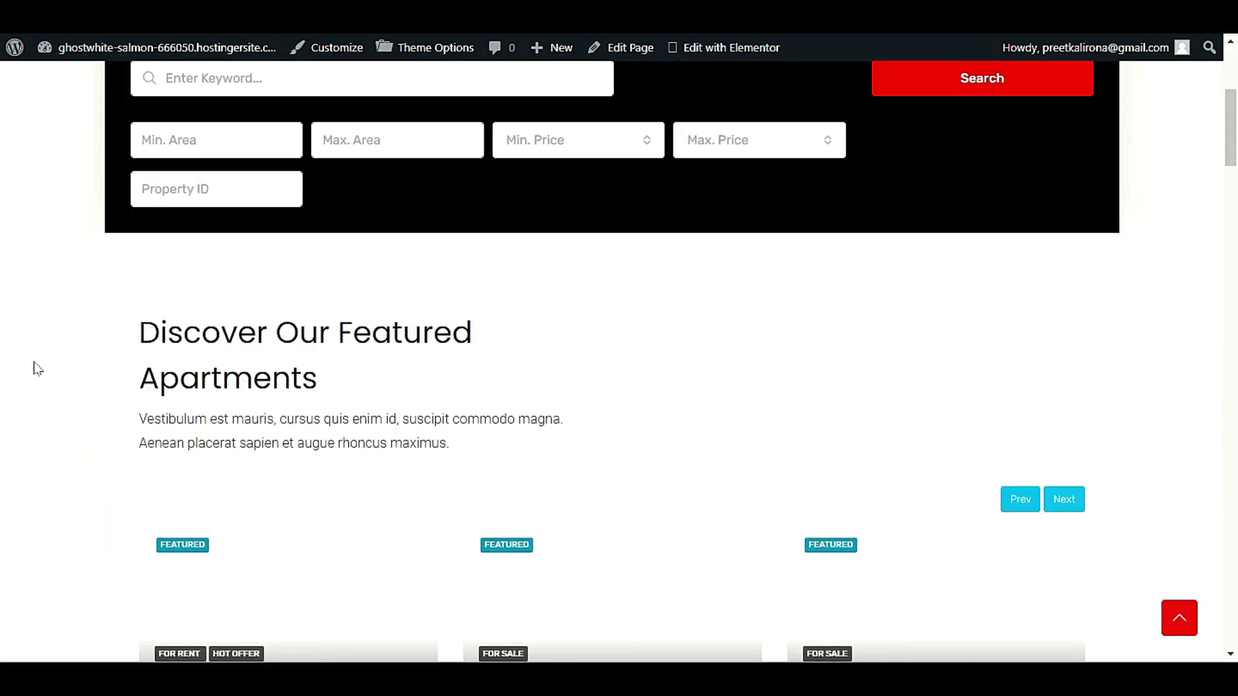
pyautogui.scroll(3, 36, 365)
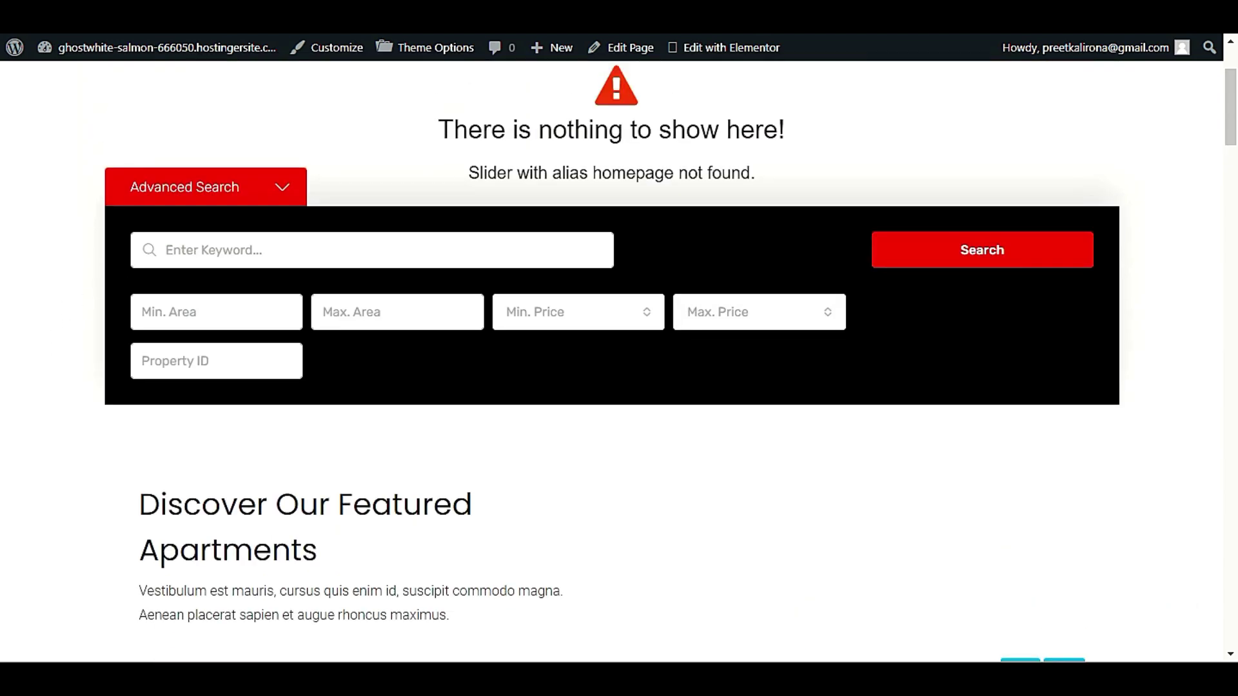
pyautogui.scroll(-10, 102, 363)
pyautogui.scroll(3, 102, 367)
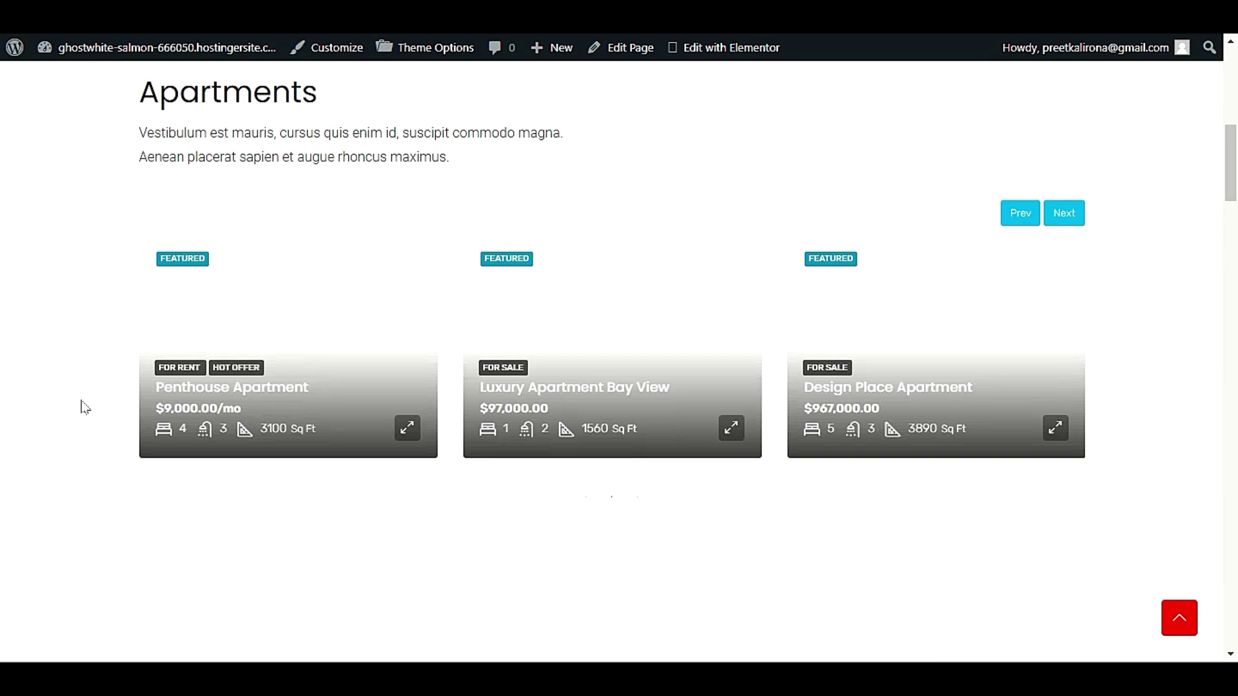
pyautogui.scroll(-5, 78, 408)
pyautogui.scroll(-18, 71, 405)
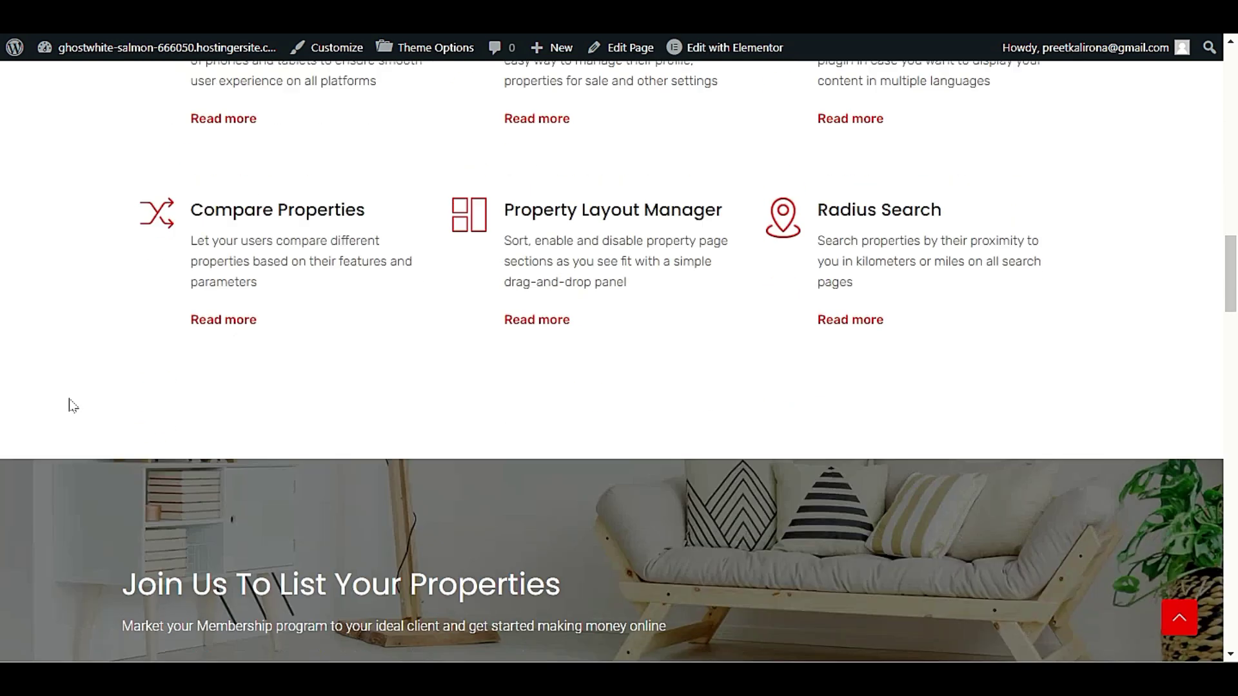
pyautogui.scroll(5, 70, 406)
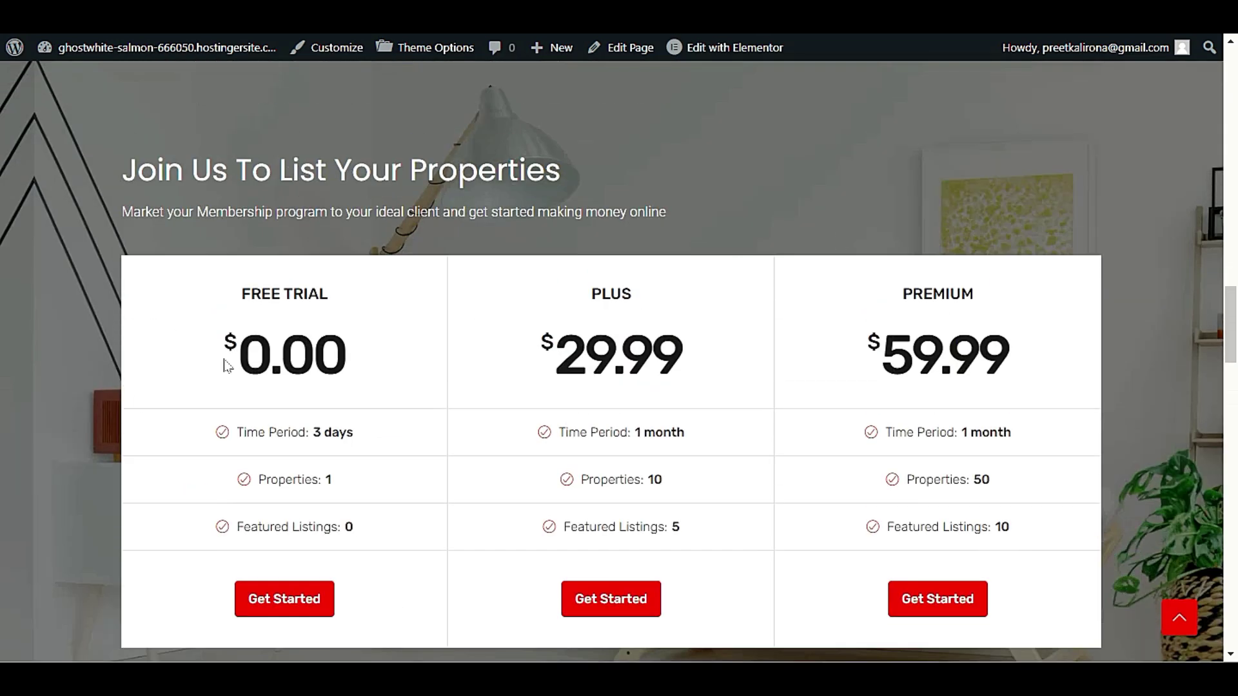
pyautogui.scroll(-10, 64, 393)
pyautogui.scroll(-6, 68, 393)
pyautogui.scroll(5, 68, 397)
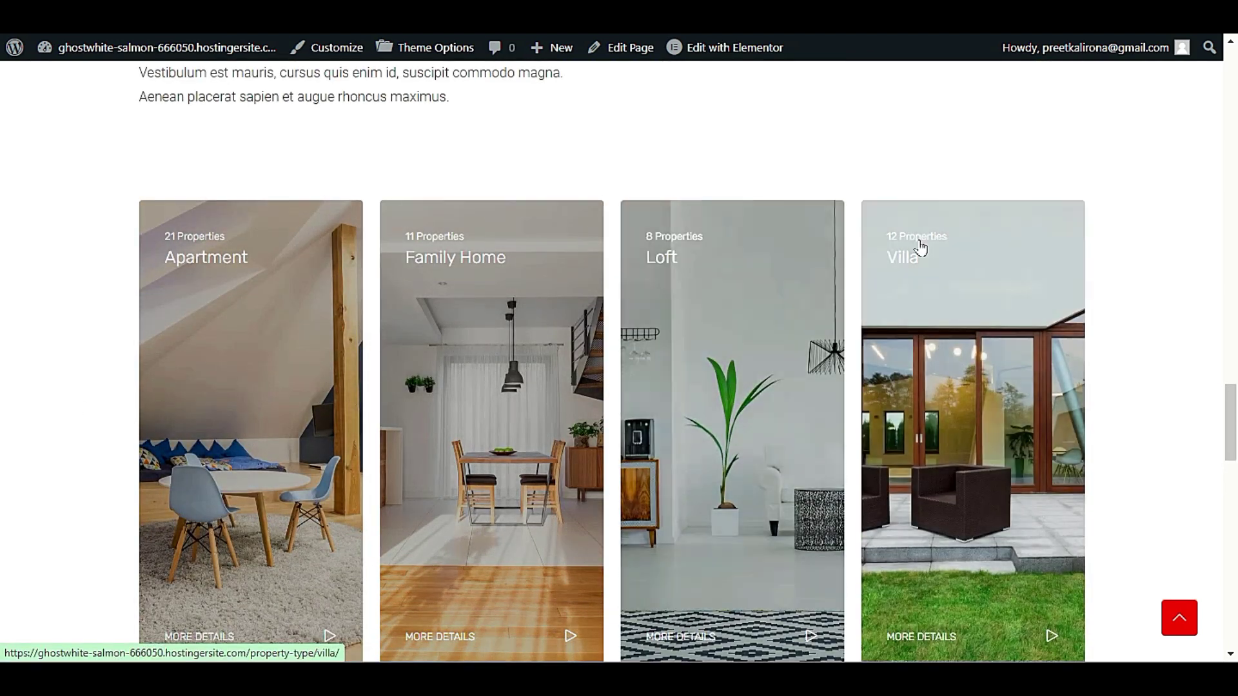
pyautogui.scroll(-5, 19, 398)
pyautogui.scroll(-2, 19, 398)
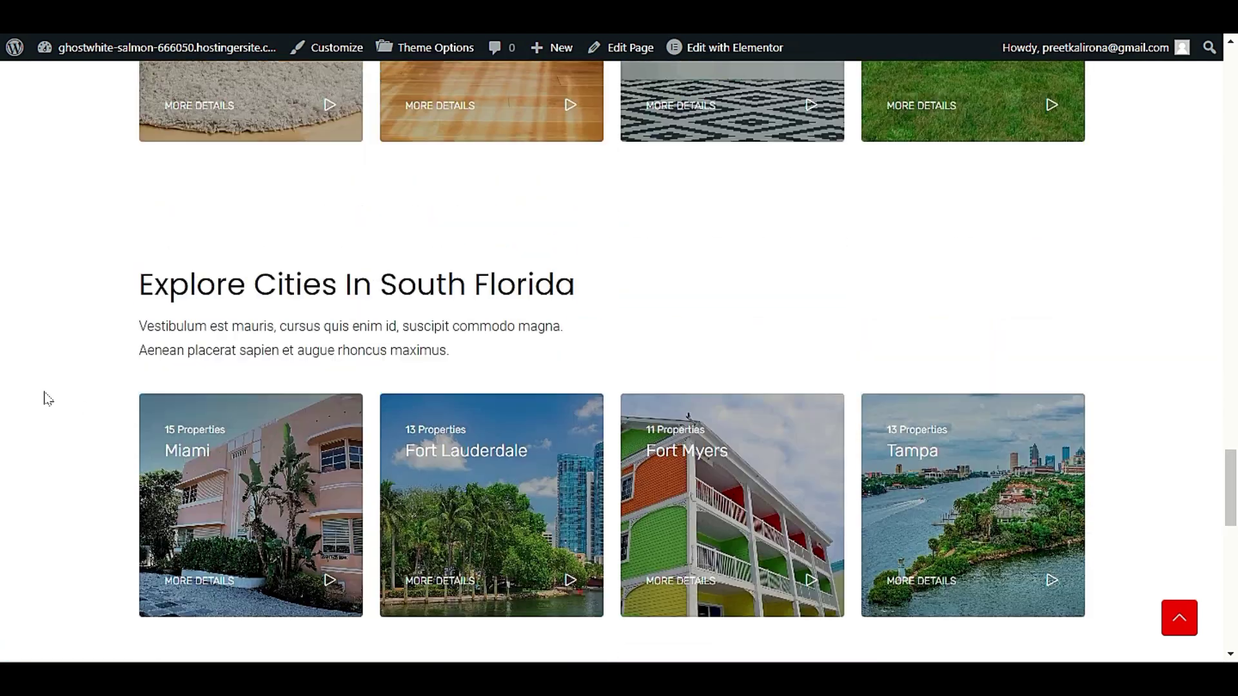
pyautogui.scroll(6, 42, 395)
pyautogui.scroll(-8, 111, 292)
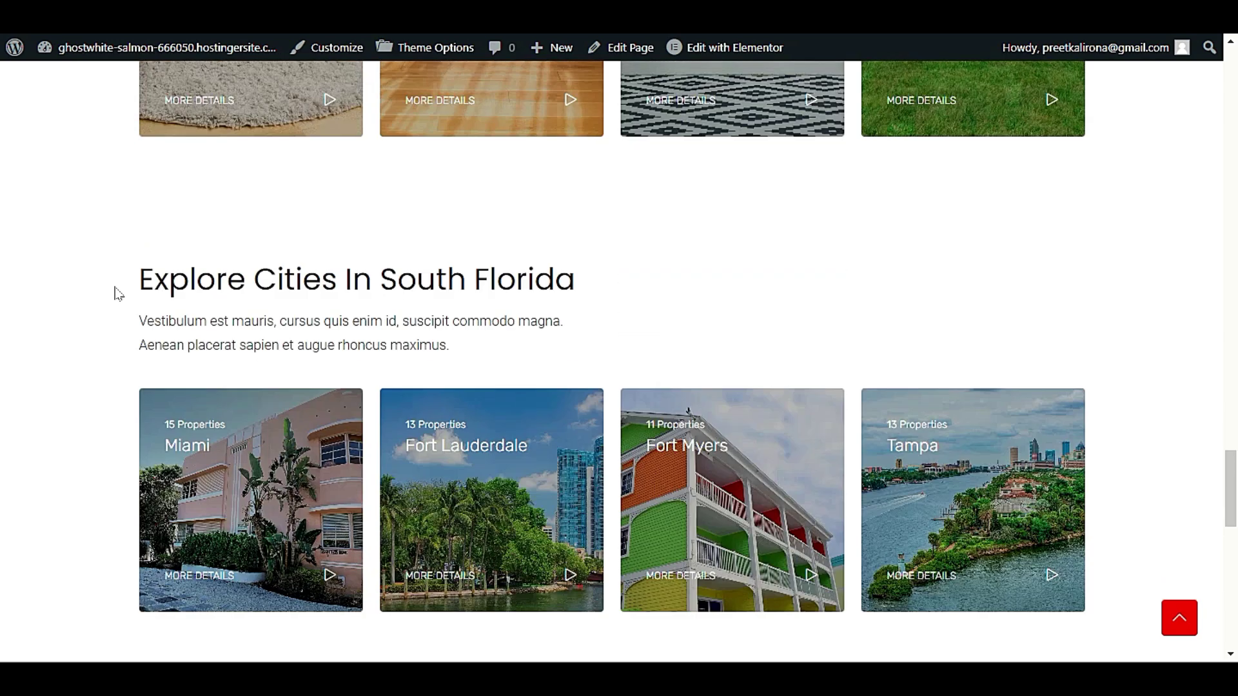
pyautogui.scroll(-10, 49, 391)
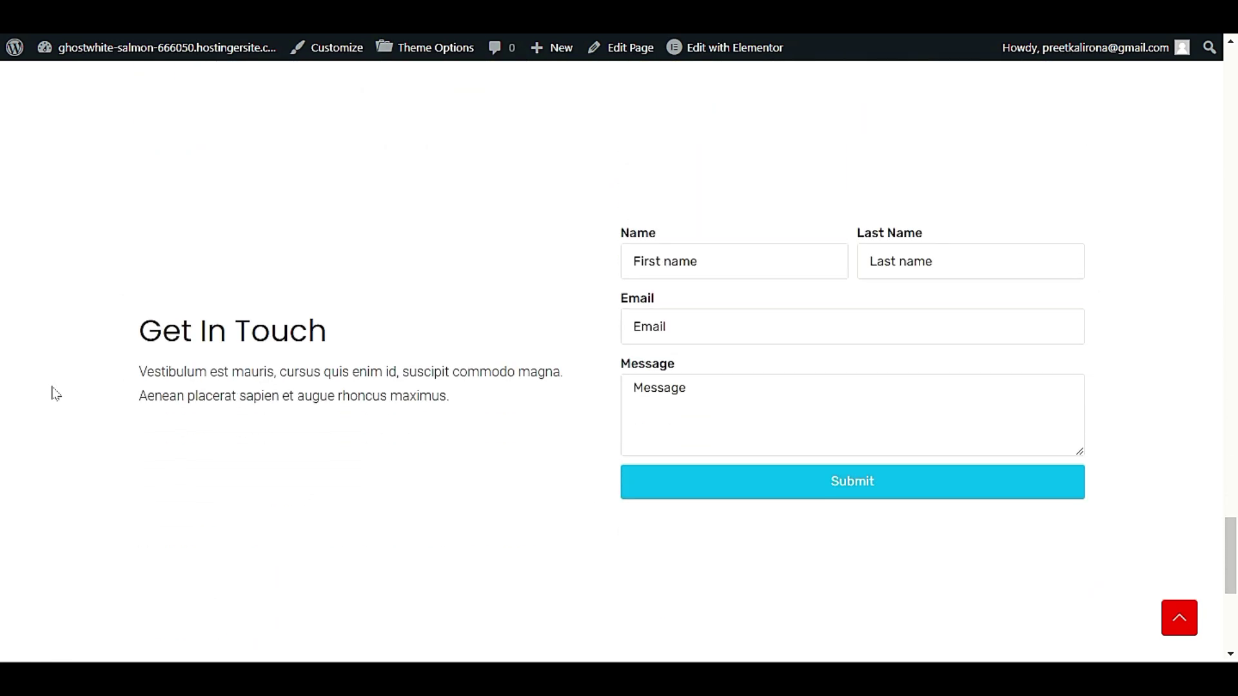
pyautogui.scroll(20, 72, 416)
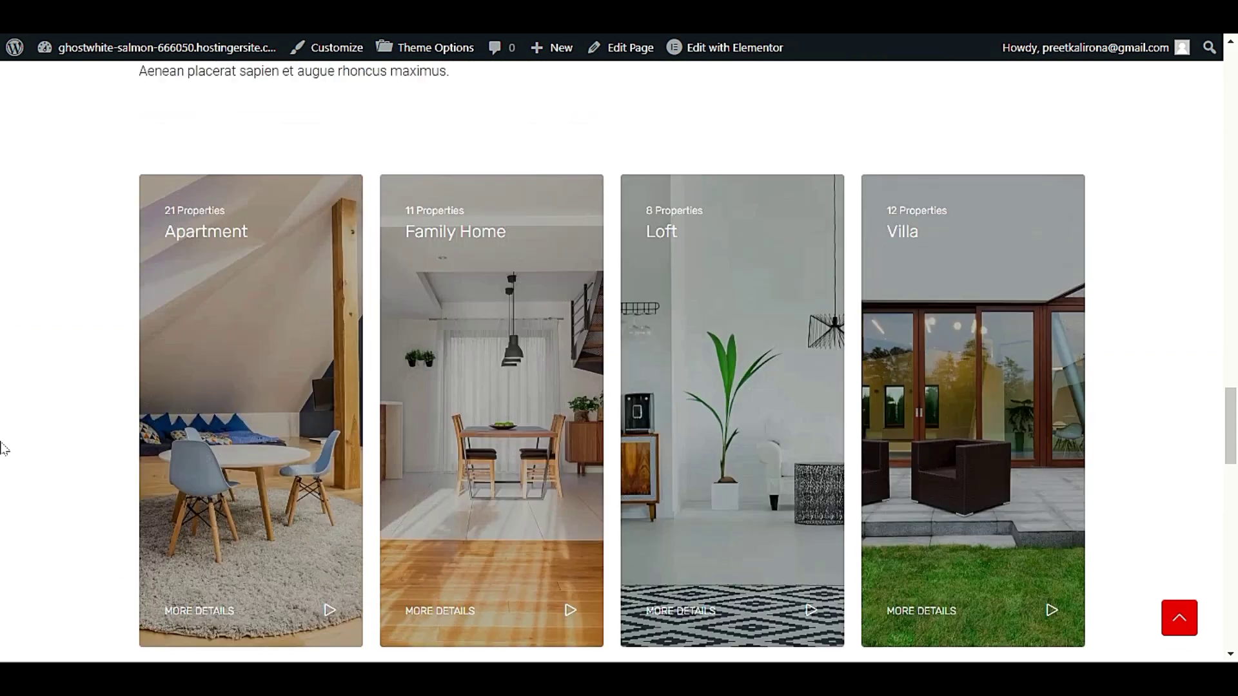
pyautogui.scroll(15, 24, 359)
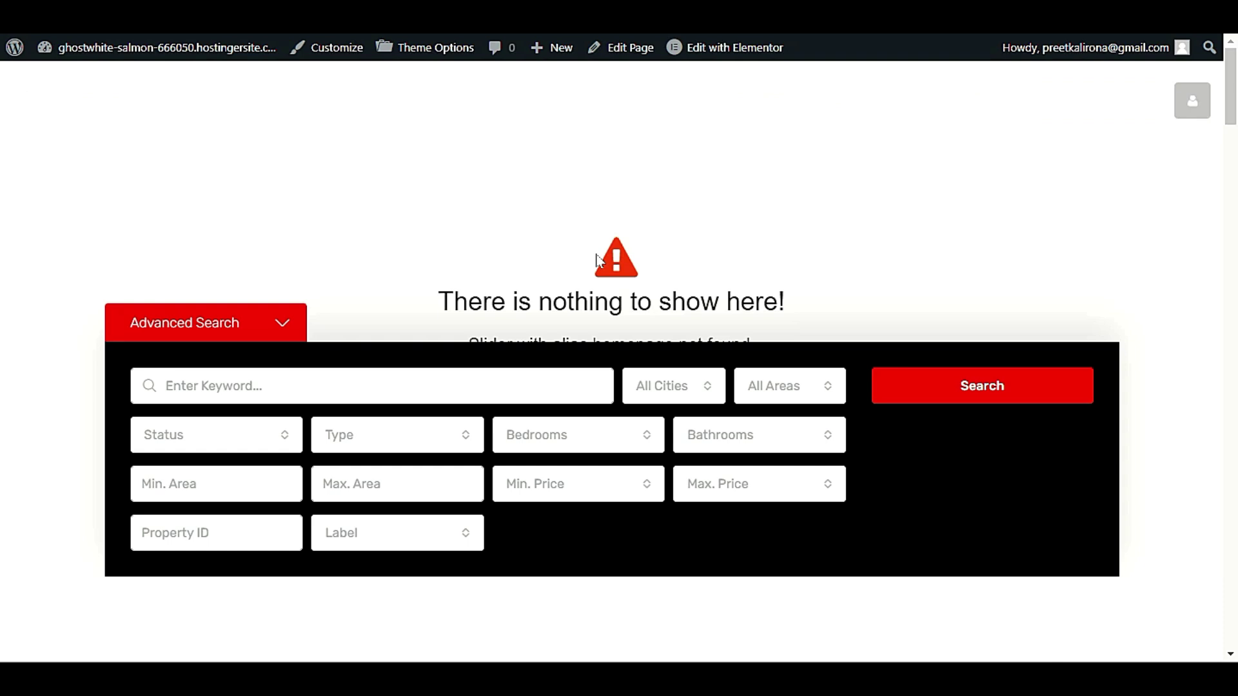
pyautogui.scroll(-5, 592, 335)
pyautogui.scroll(-5, 589, 415)
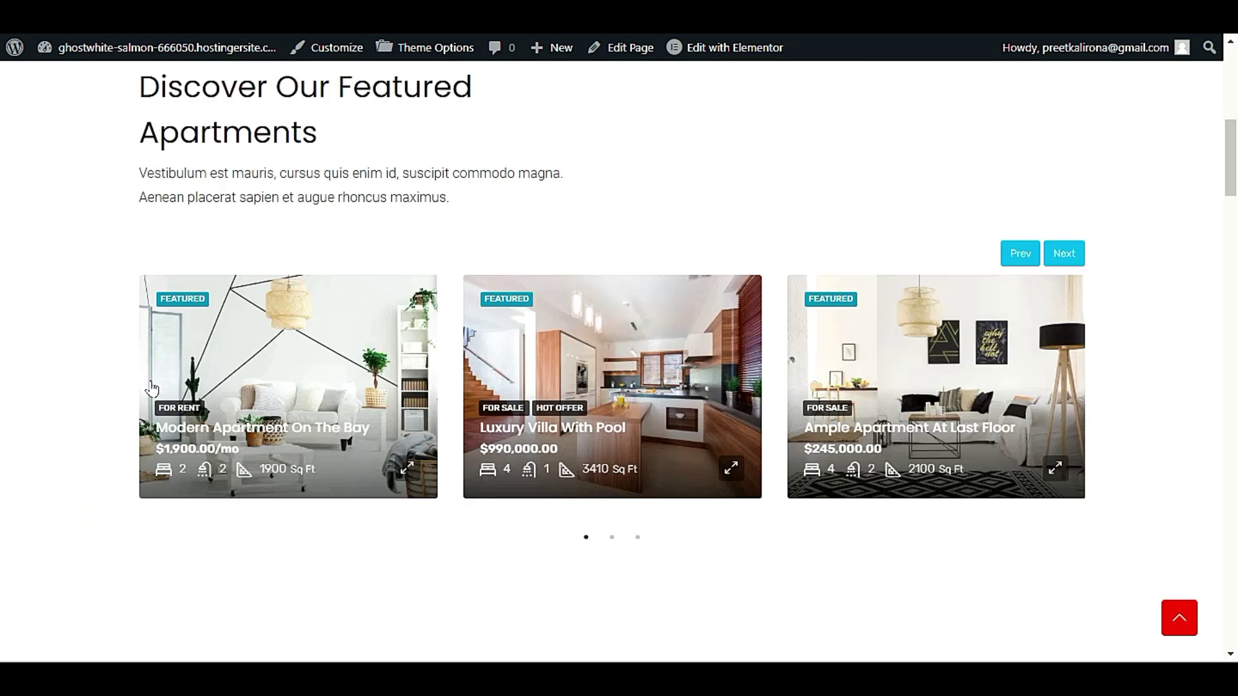
pyautogui.scroll(3, 106, 458)
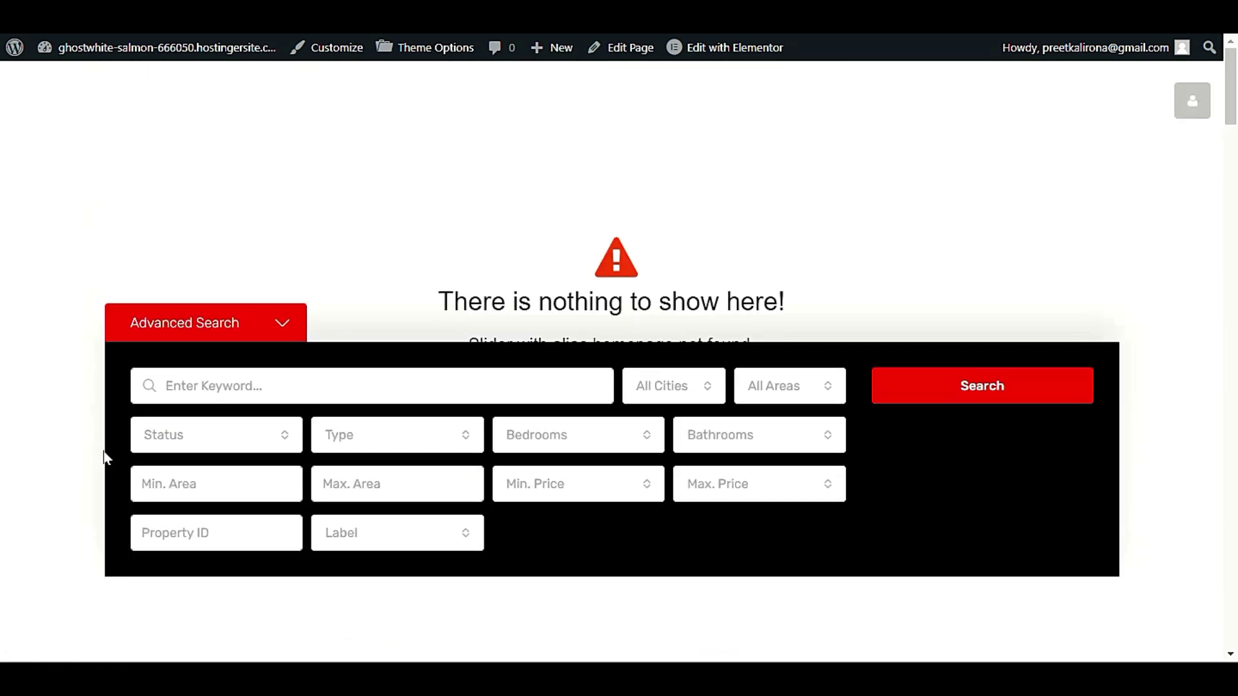